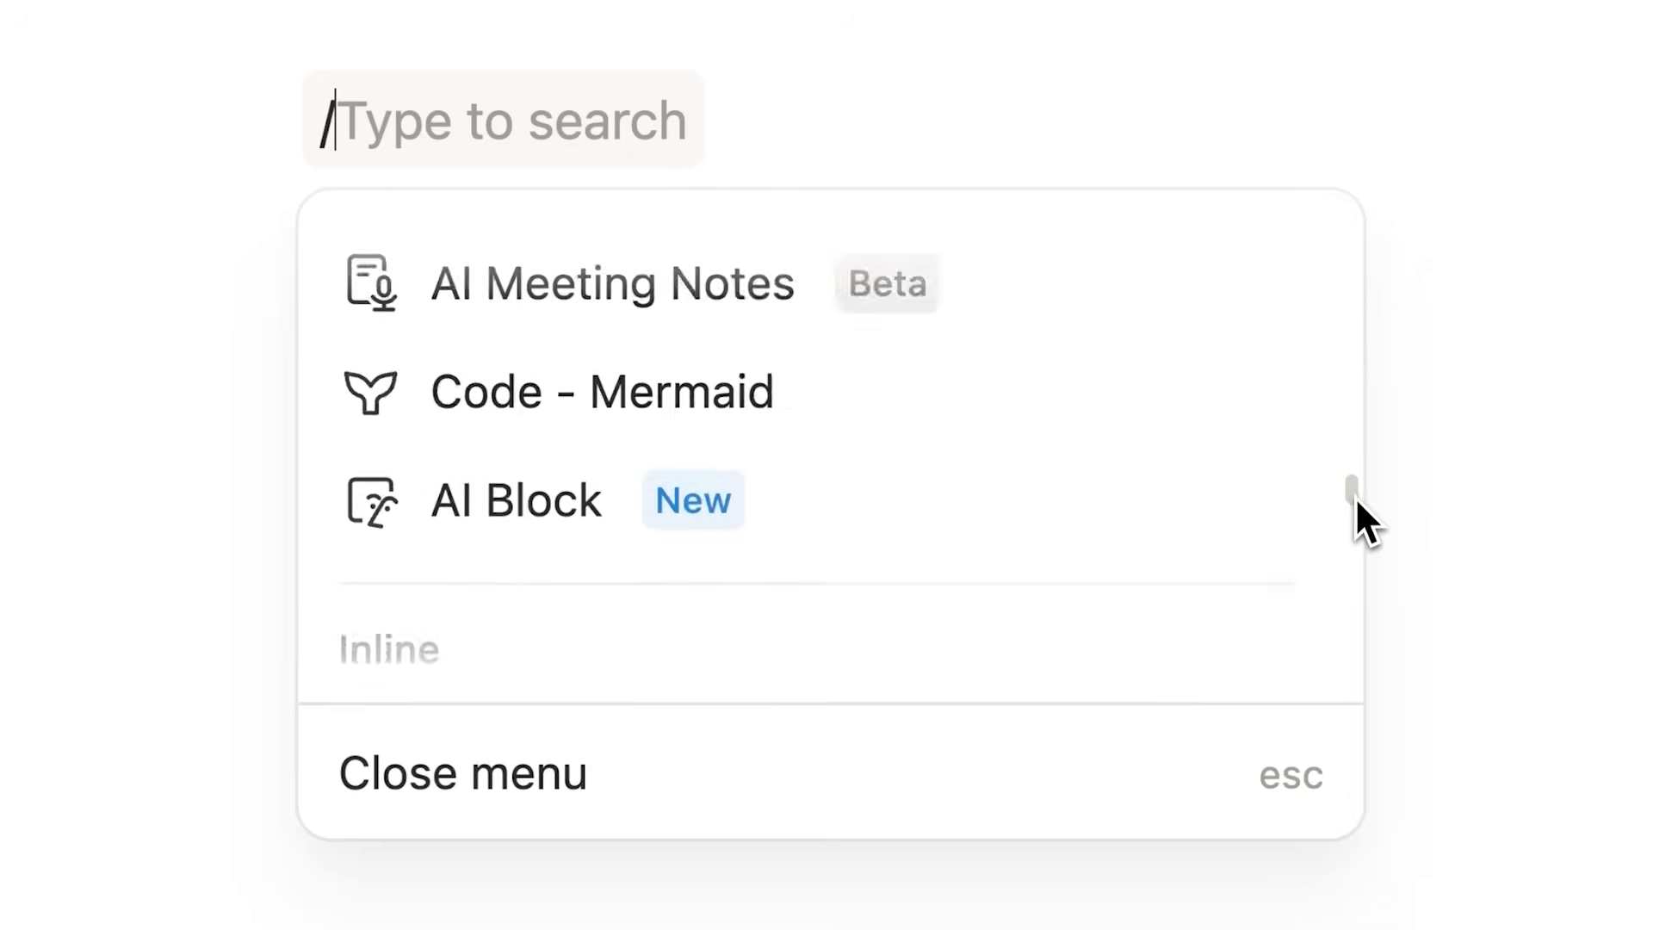
Apply strikethrough to the selected word "Overwhelming".
drag(1355, 501, 1359, 429)
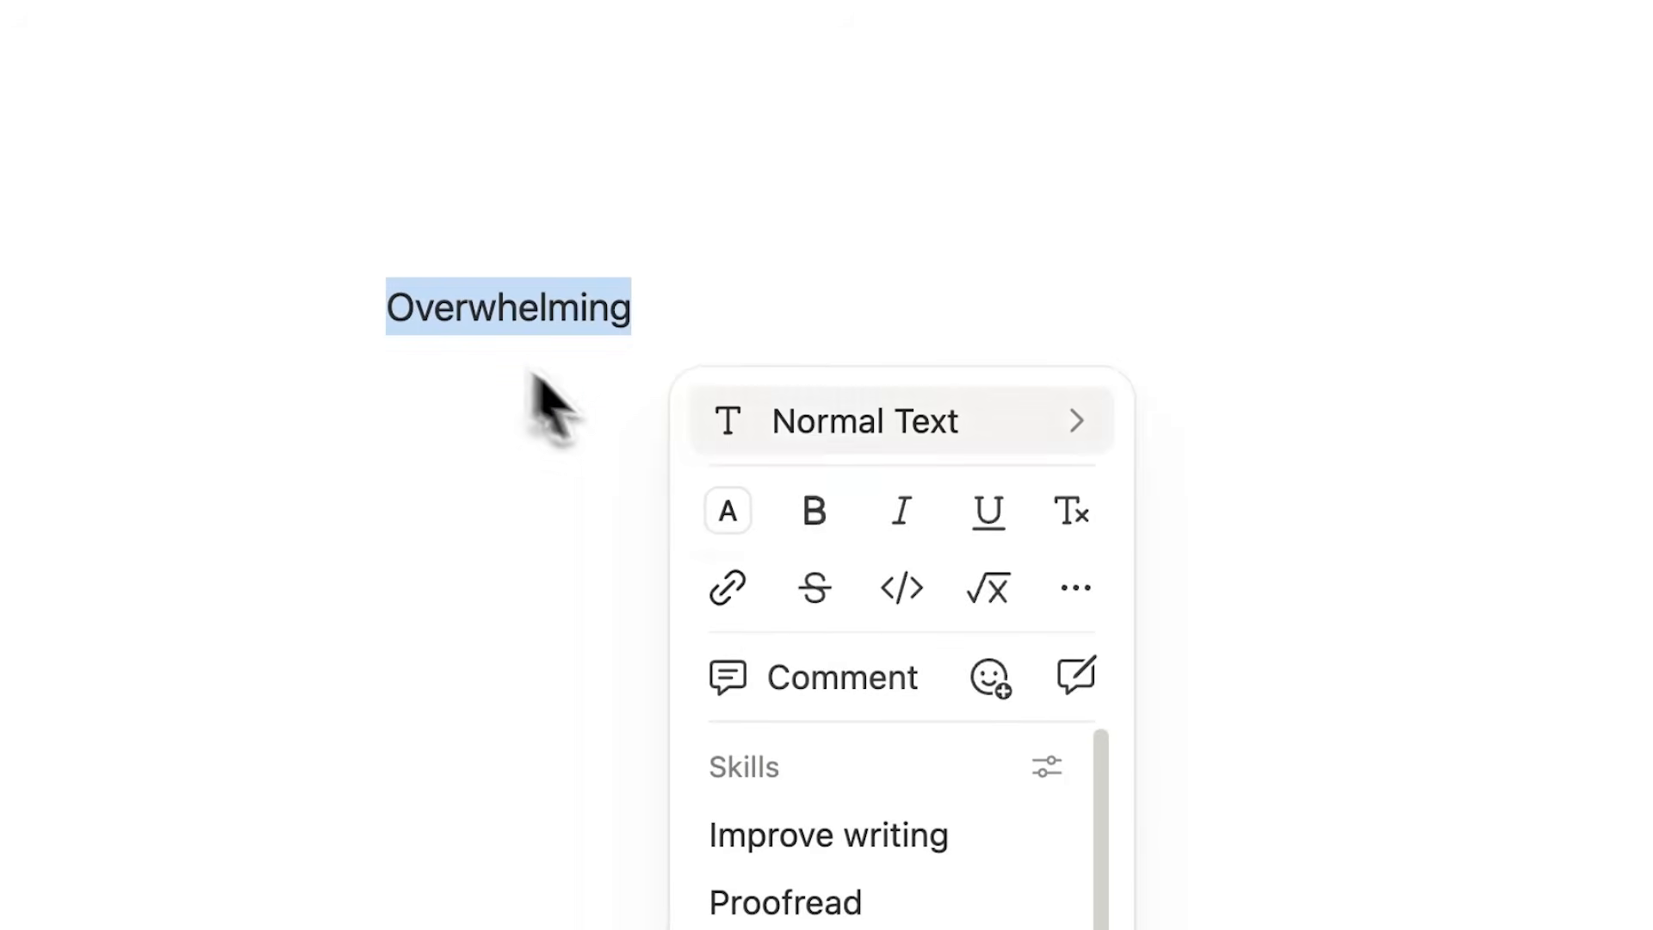
click(806, 584)
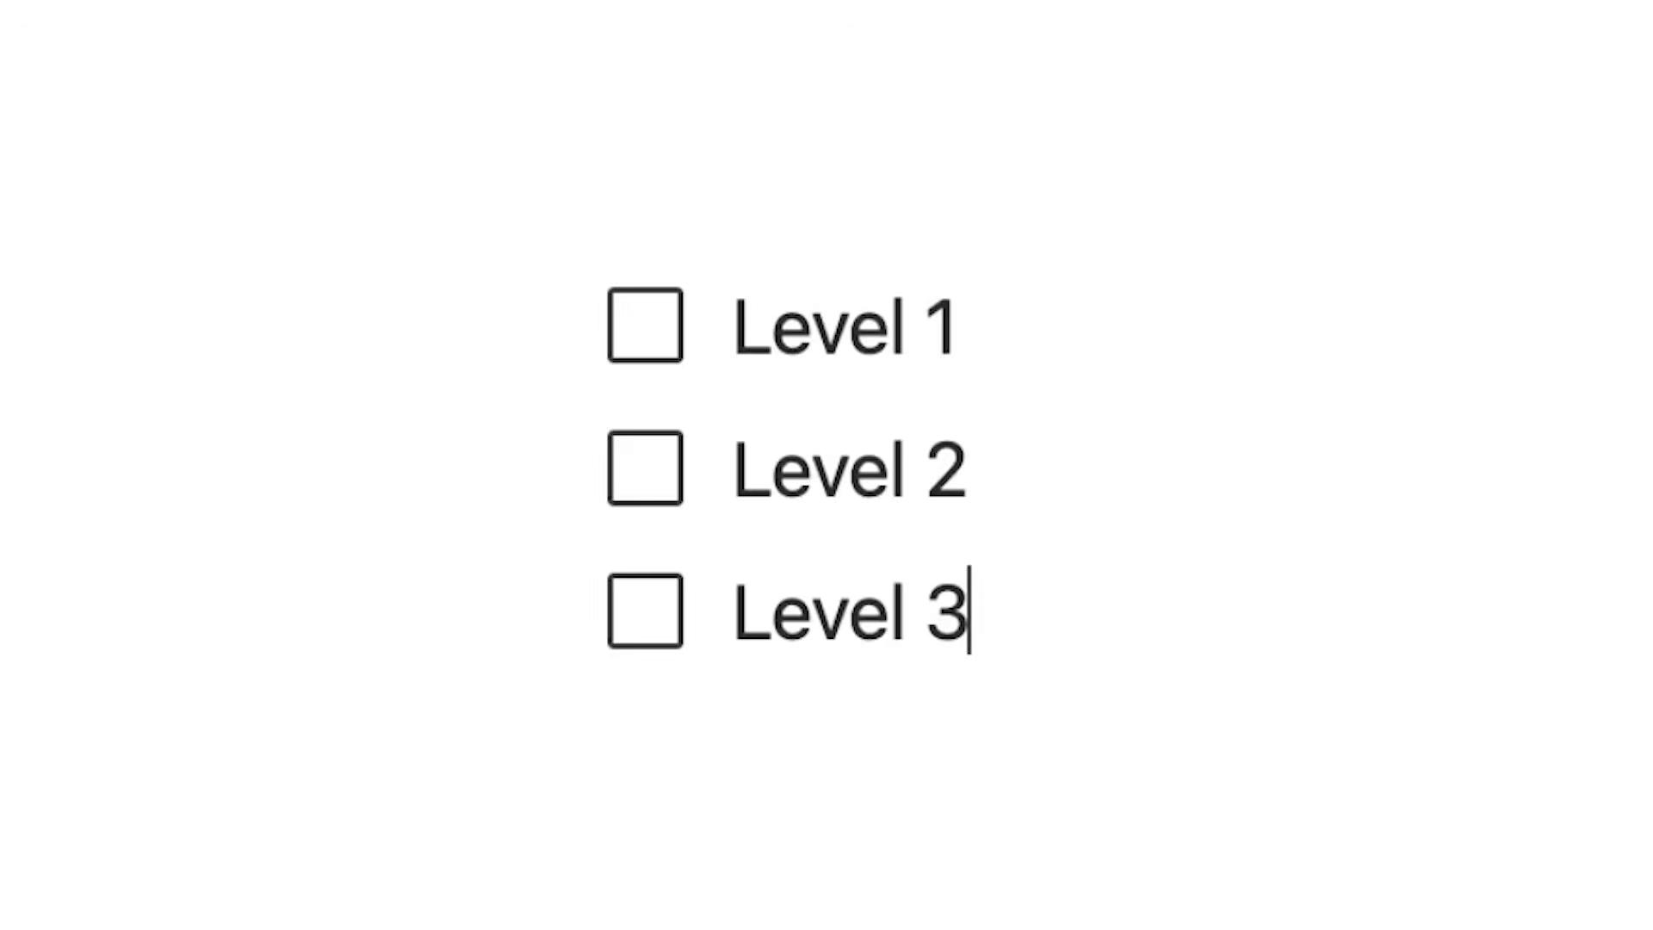
Check off the Level 1, Level 2 and Level 3 to-do items.
click(641, 320)
click(647, 475)
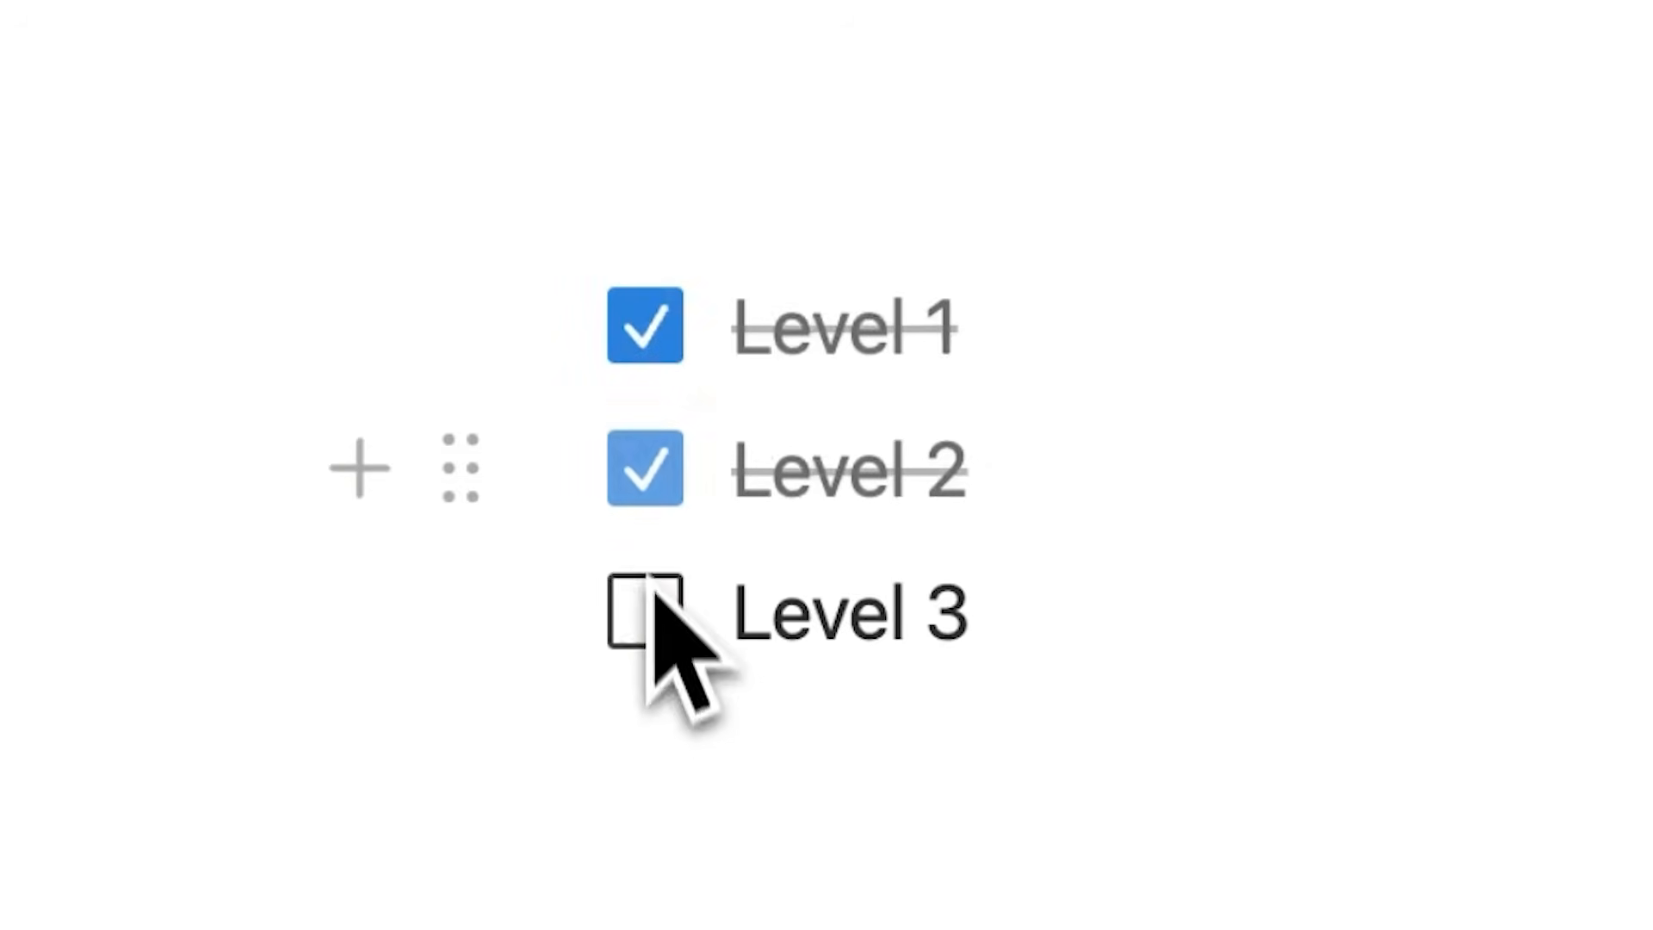
click(651, 606)
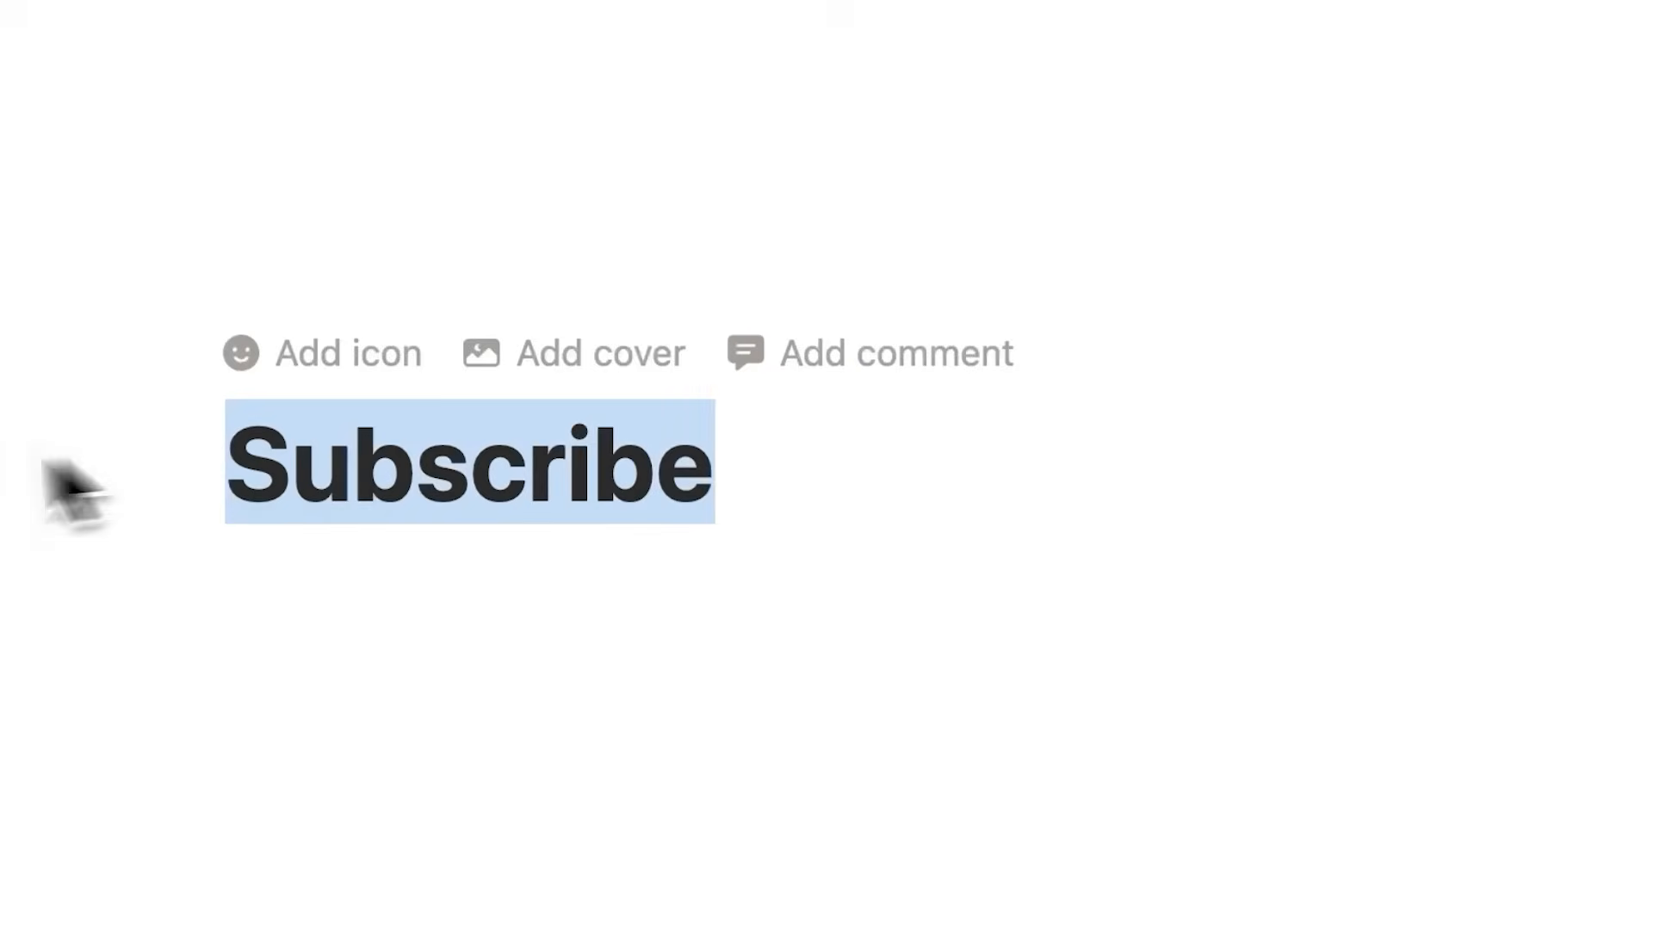
Replace the page title "Subscribe" with "Let’s Dive".
text(Let’s Dive)
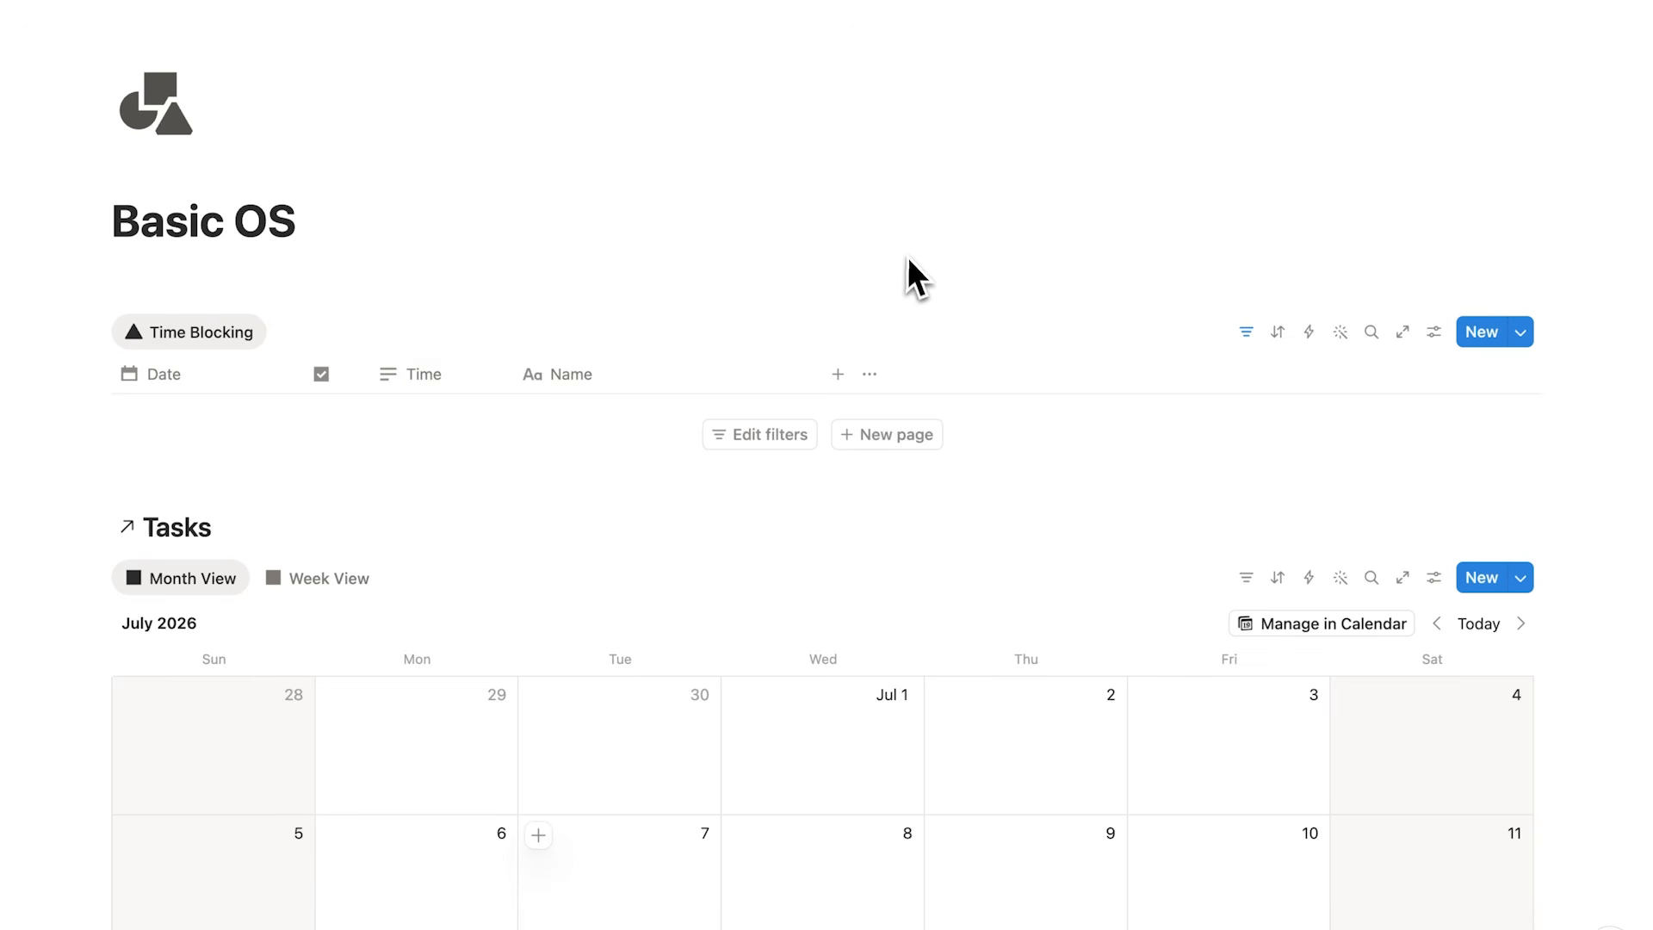
Look over the Basic OS page from its title through the calendar to the Tasks table.
drag(336, 226, 77, 227)
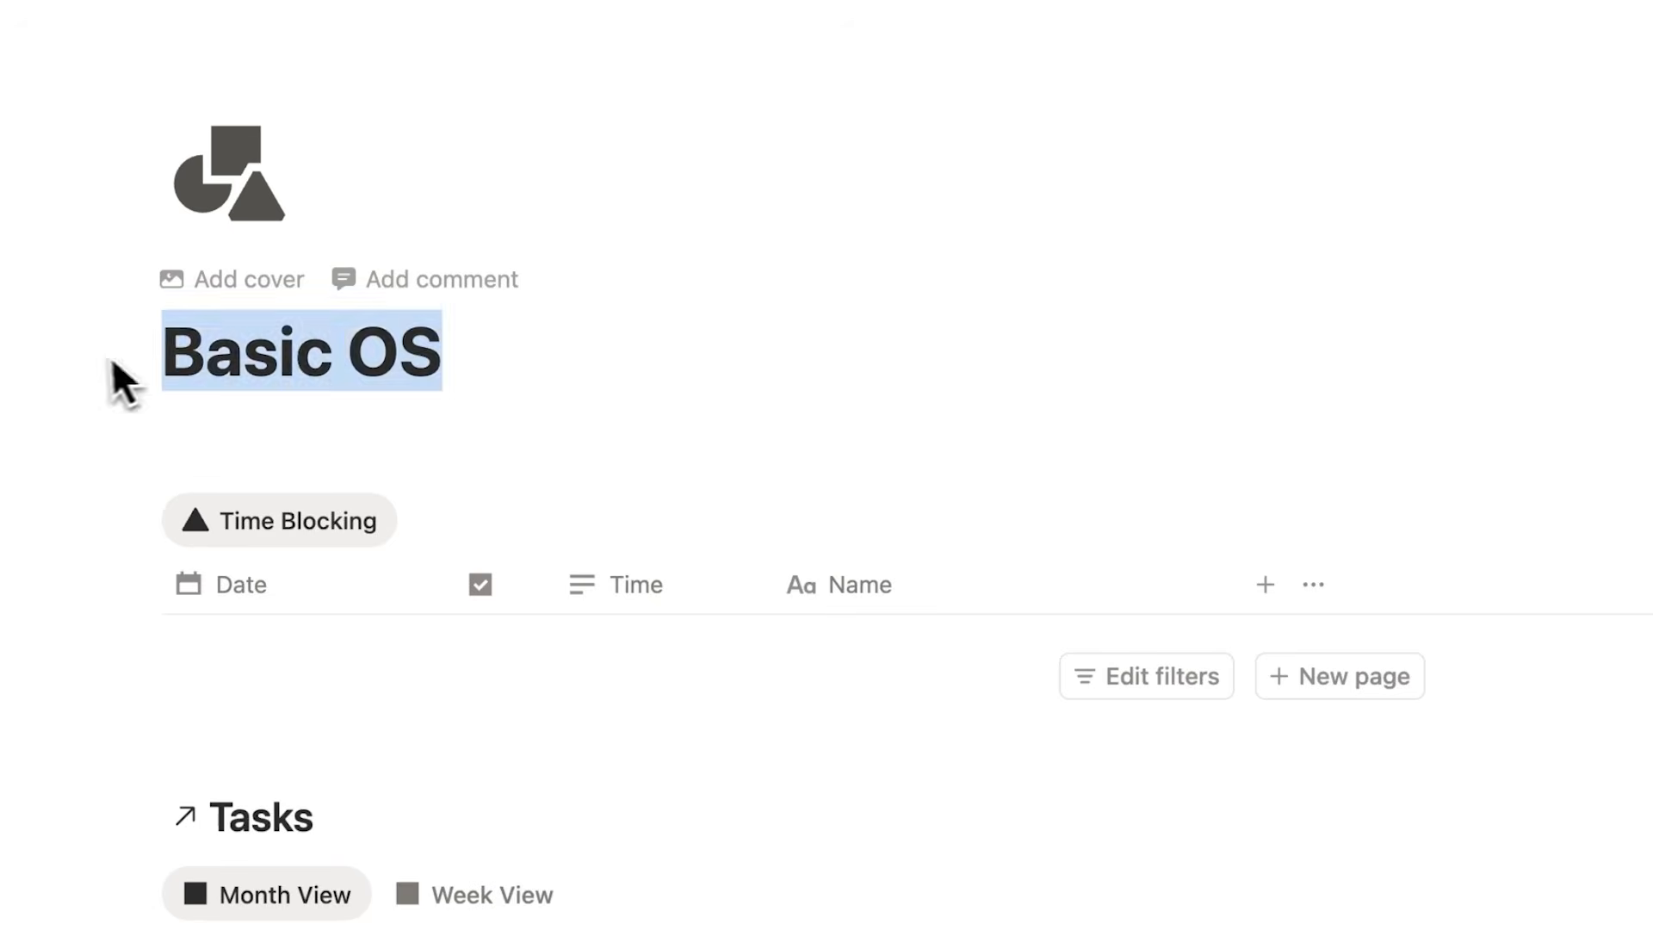
click(527, 353)
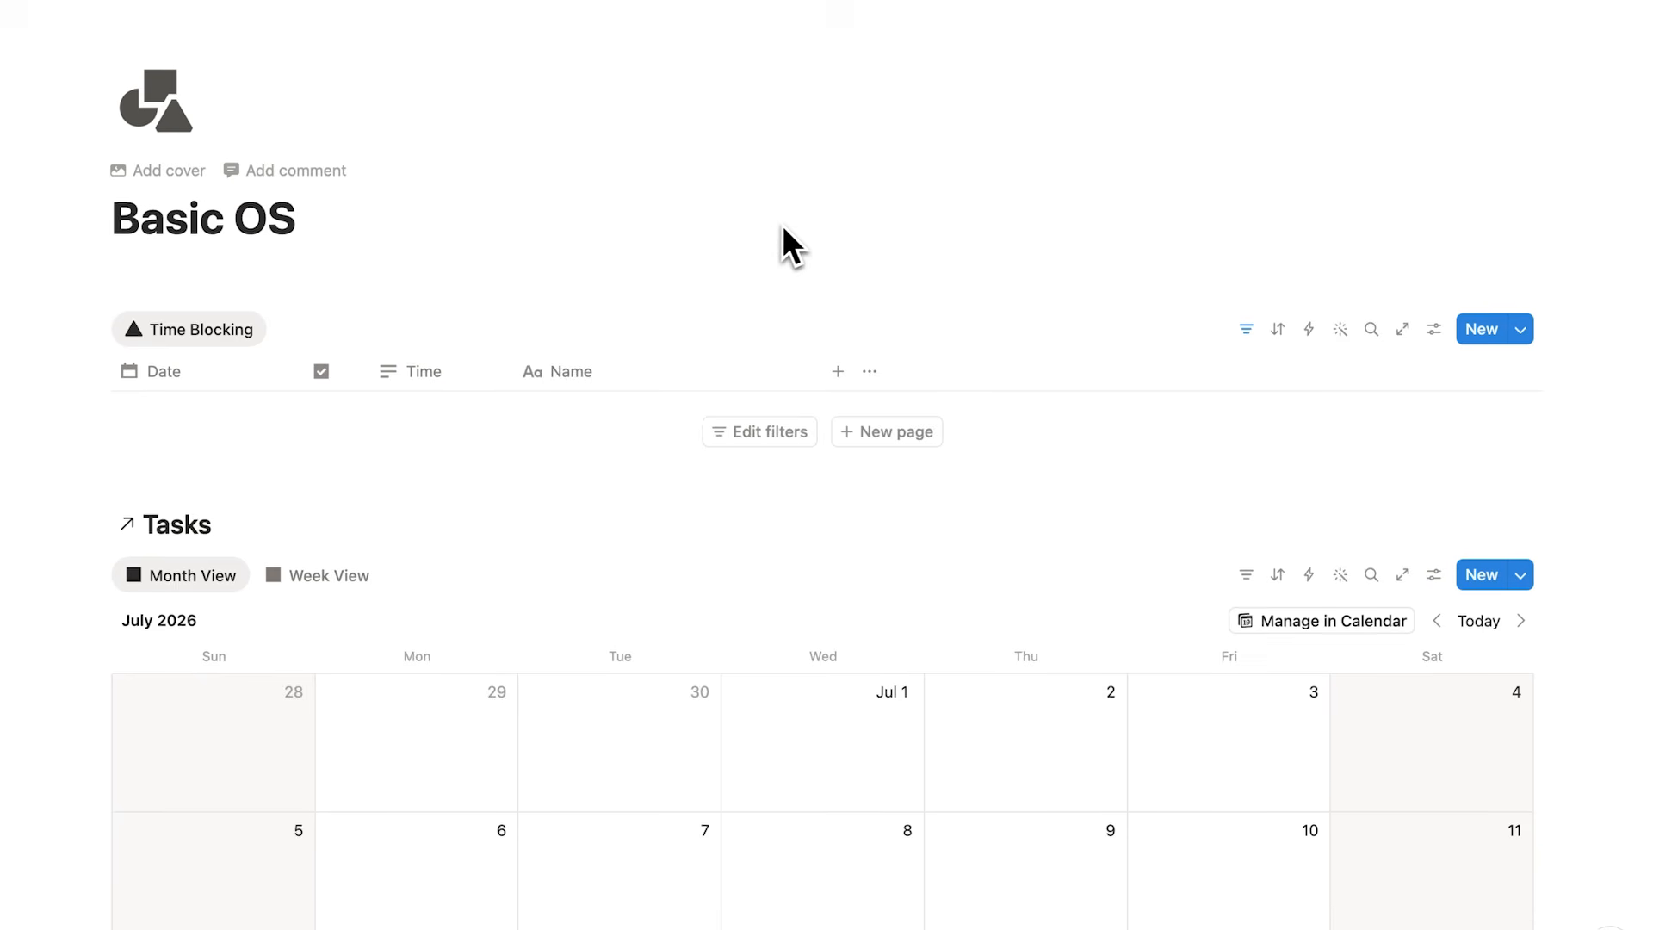
scroll(780, 225, down, 10)
scroll(872, 409, up, 10)
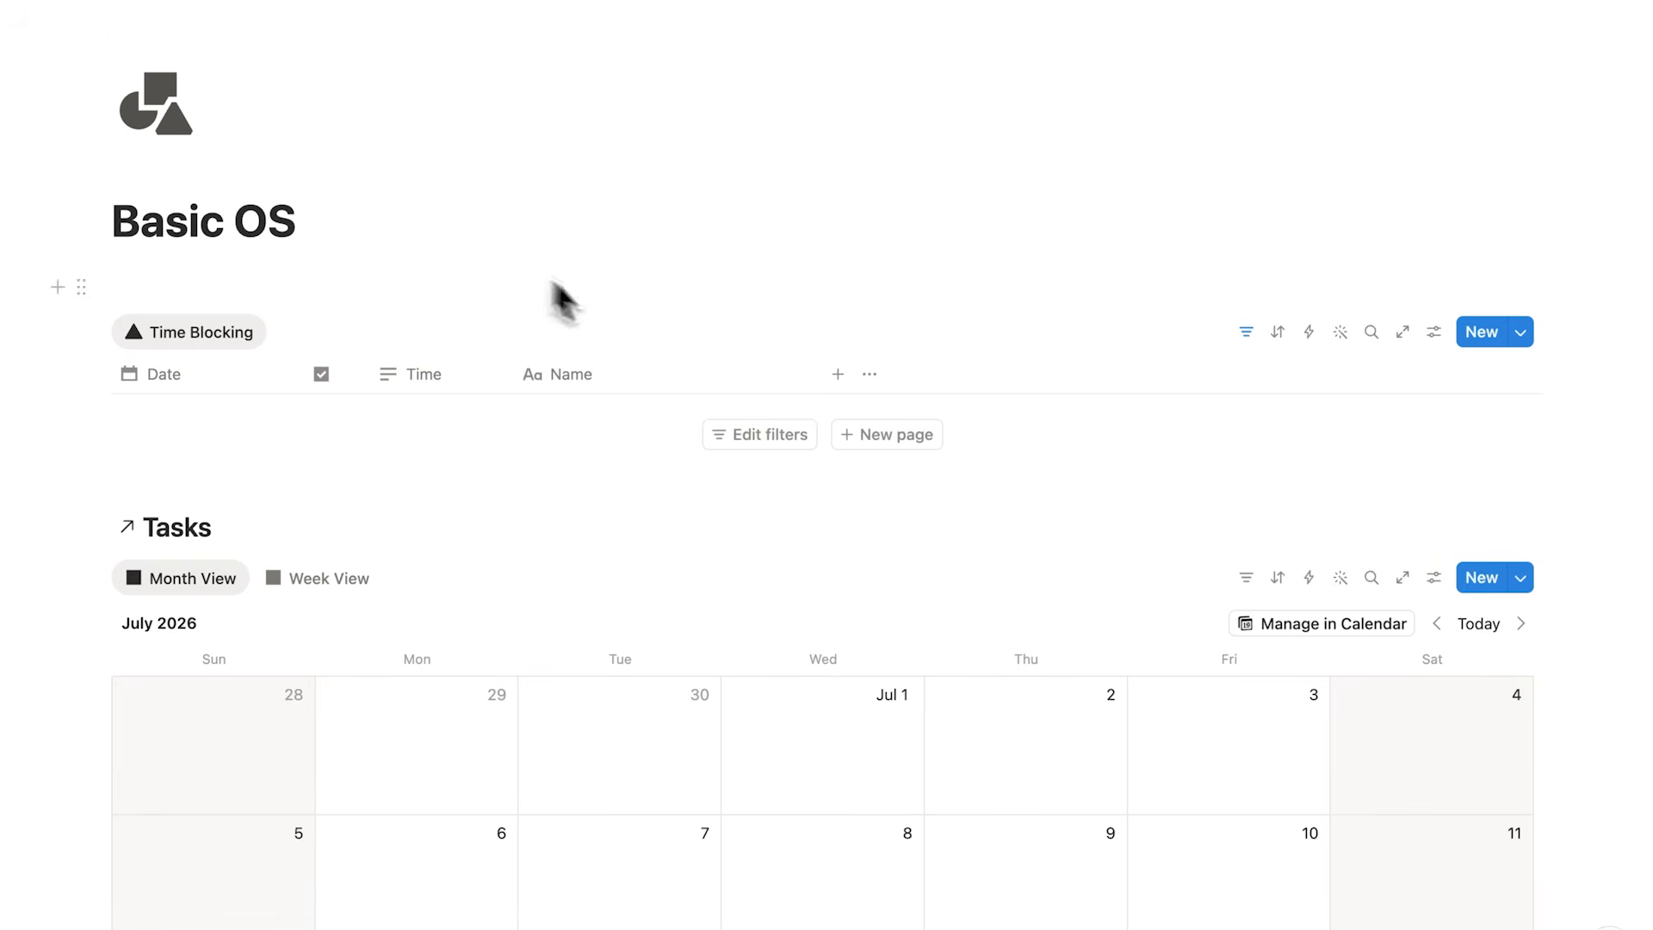
scroll(609, 277, down, 11)
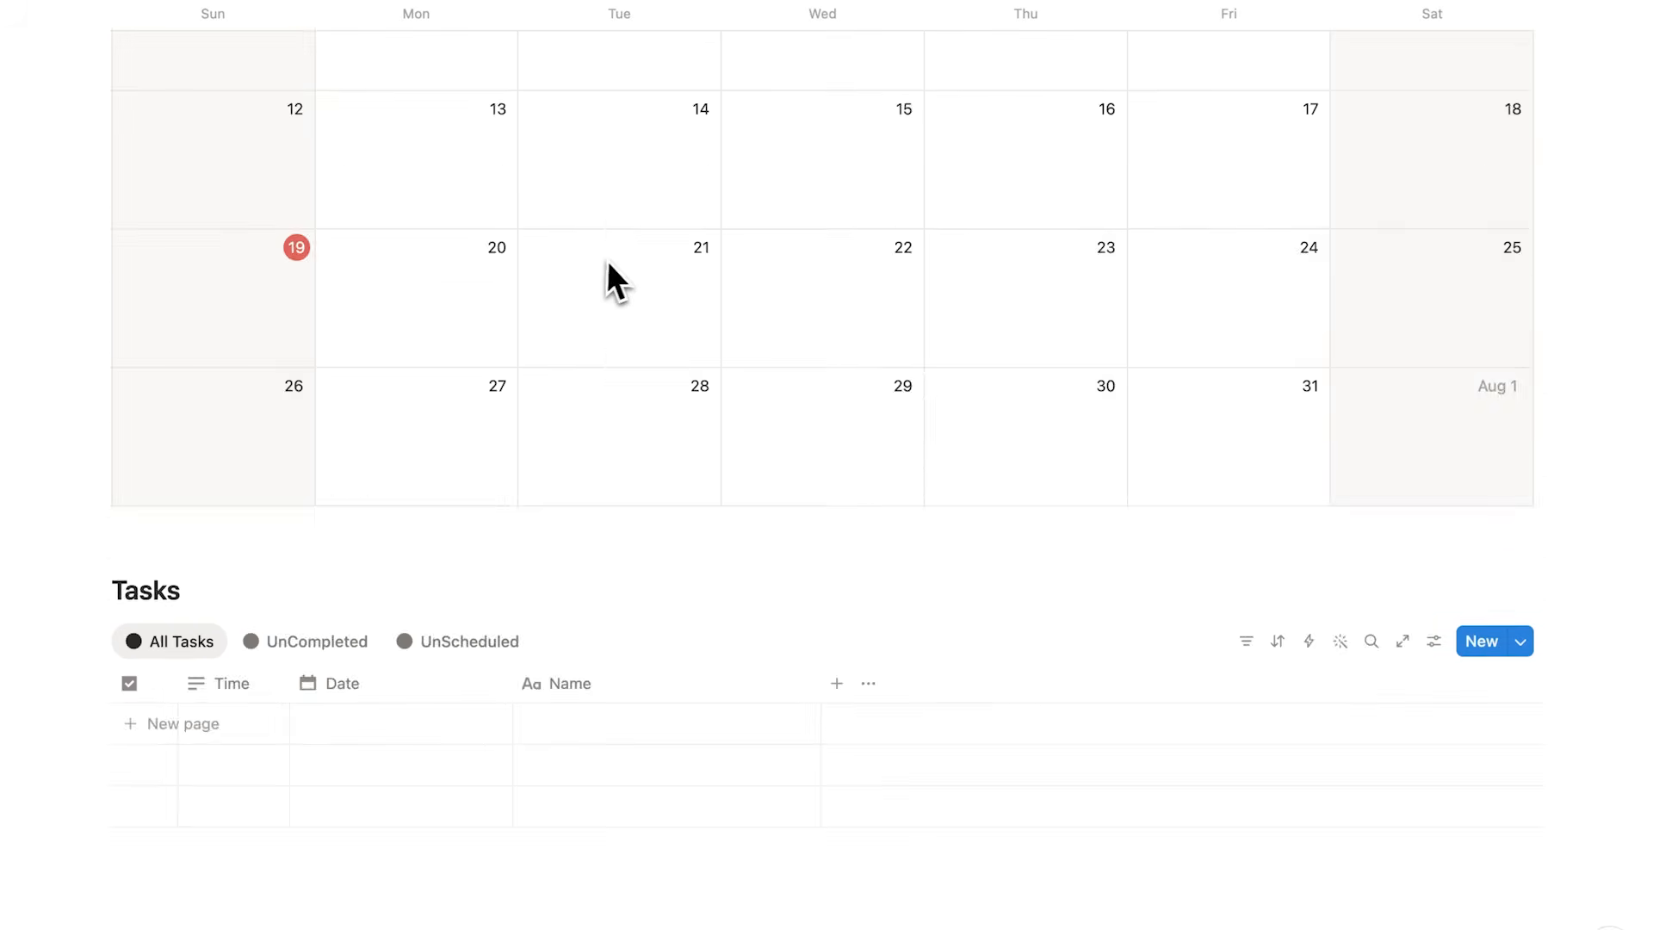
Add an empty row to the Tasks table and look through the block types available for insertion.
click(594, 686)
text(/)
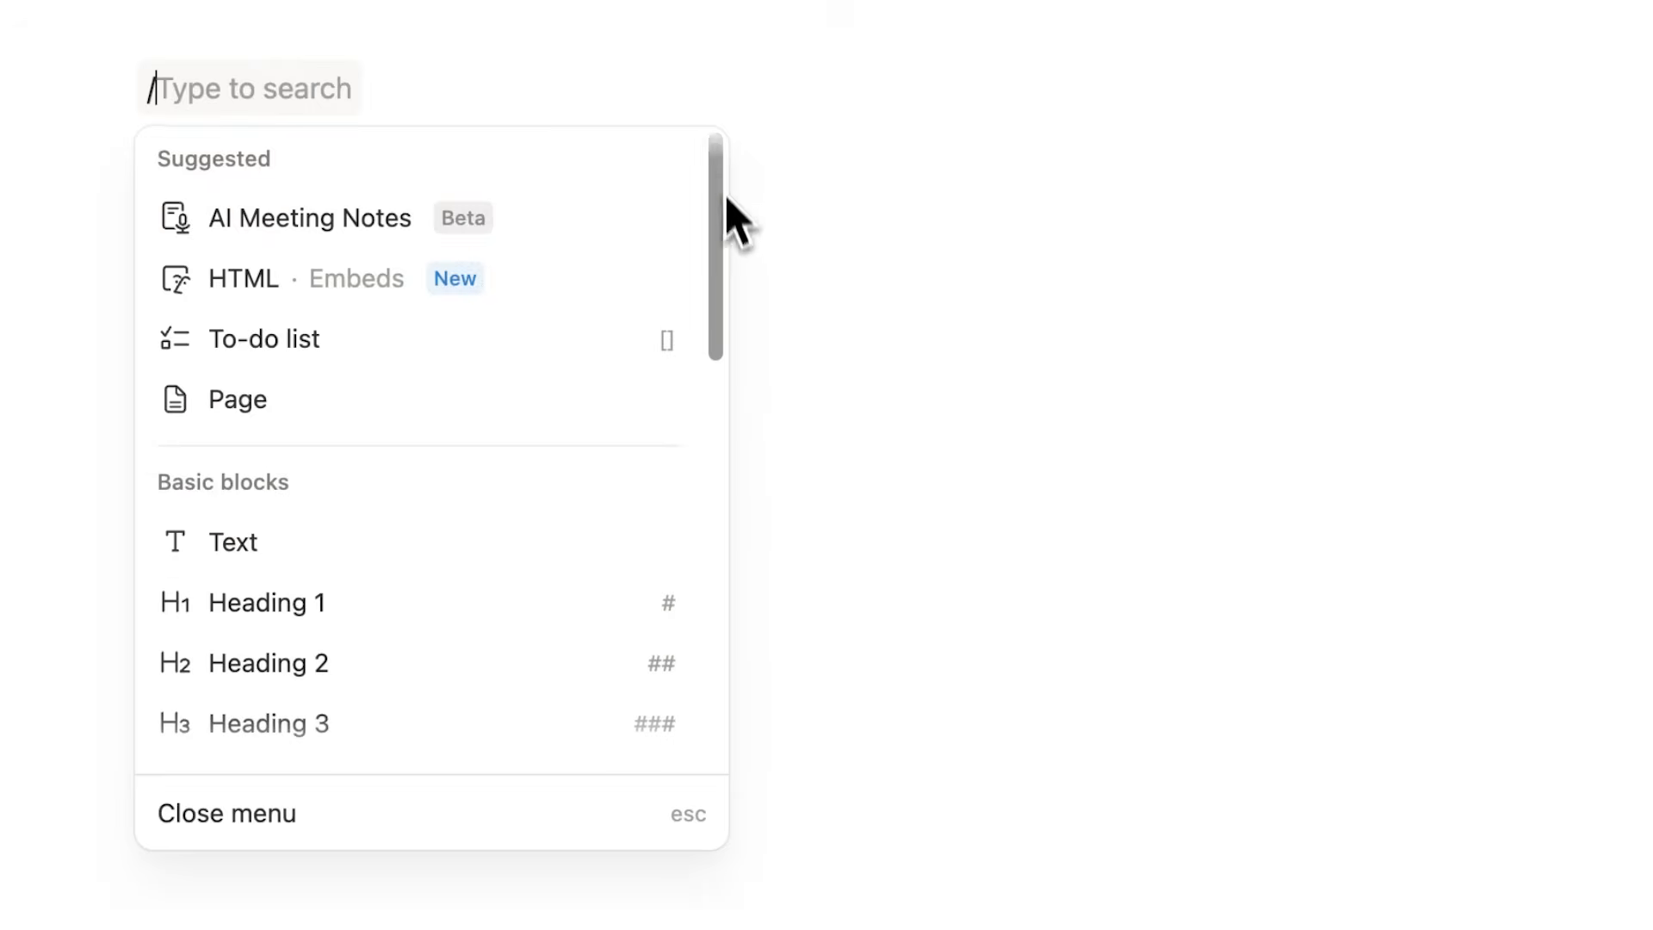
mouse_move(726, 196)
mouse_down()
mouse_move(746, 591)
mouse_move(736, 198)
mouse_up()
click(375, 105)
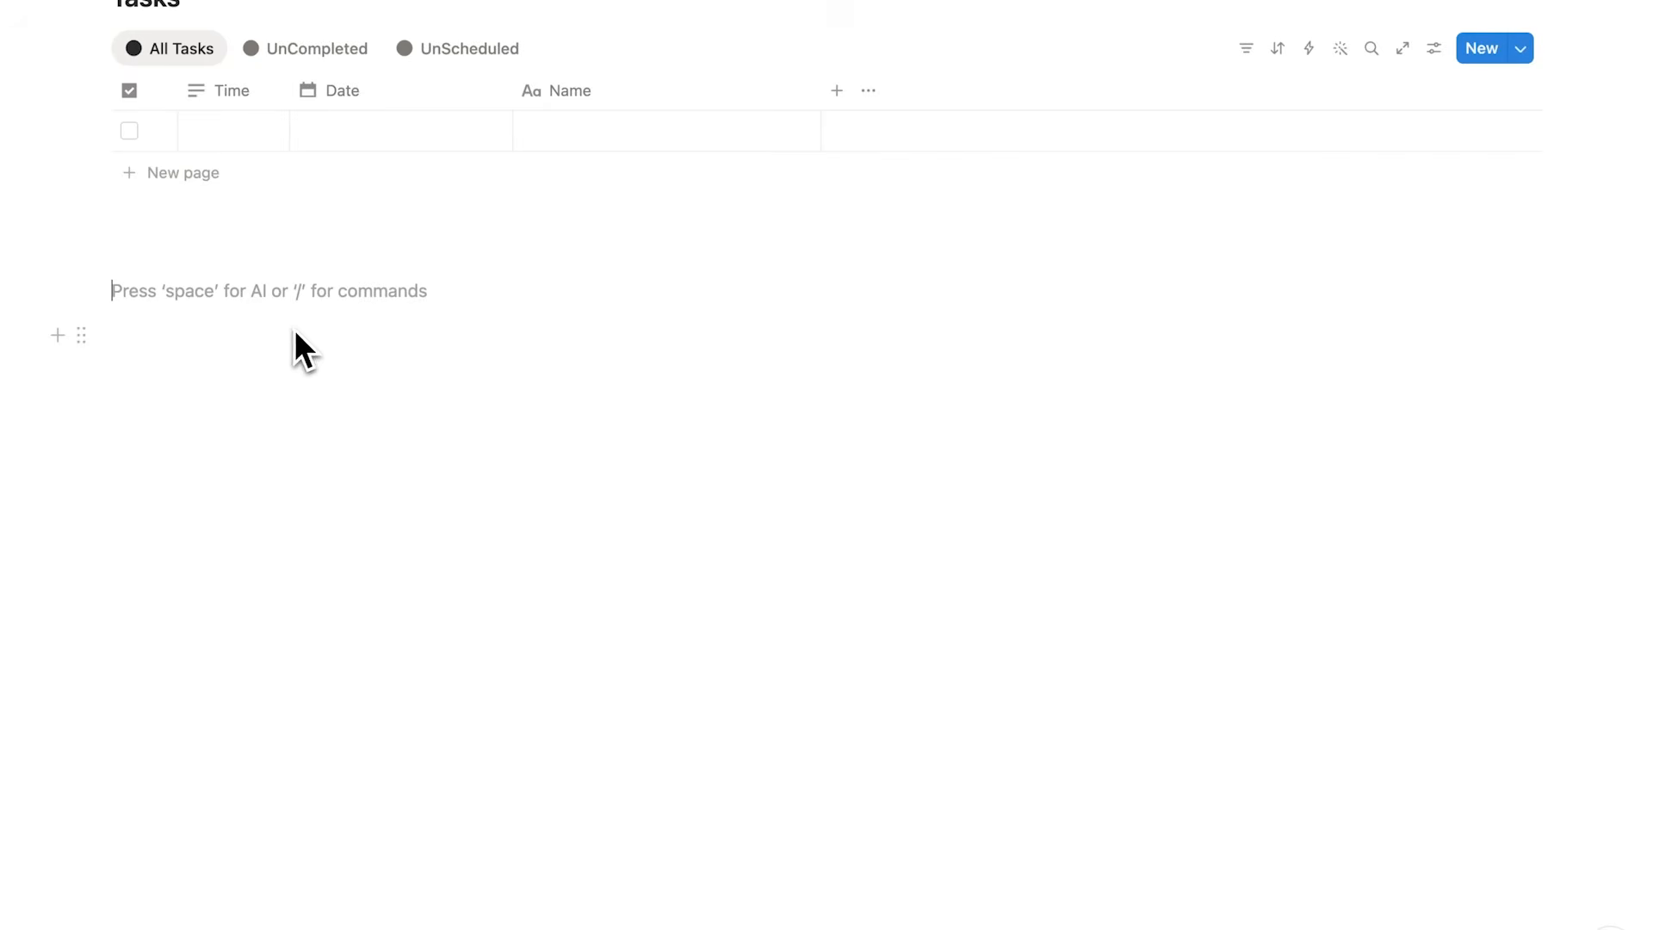
Review the layout of the Basic OS page: the Time Blocking table, the month calendar and the Tasks table.
scroll(491, 479, up, 12)
scroll(482, 370, down, 10)
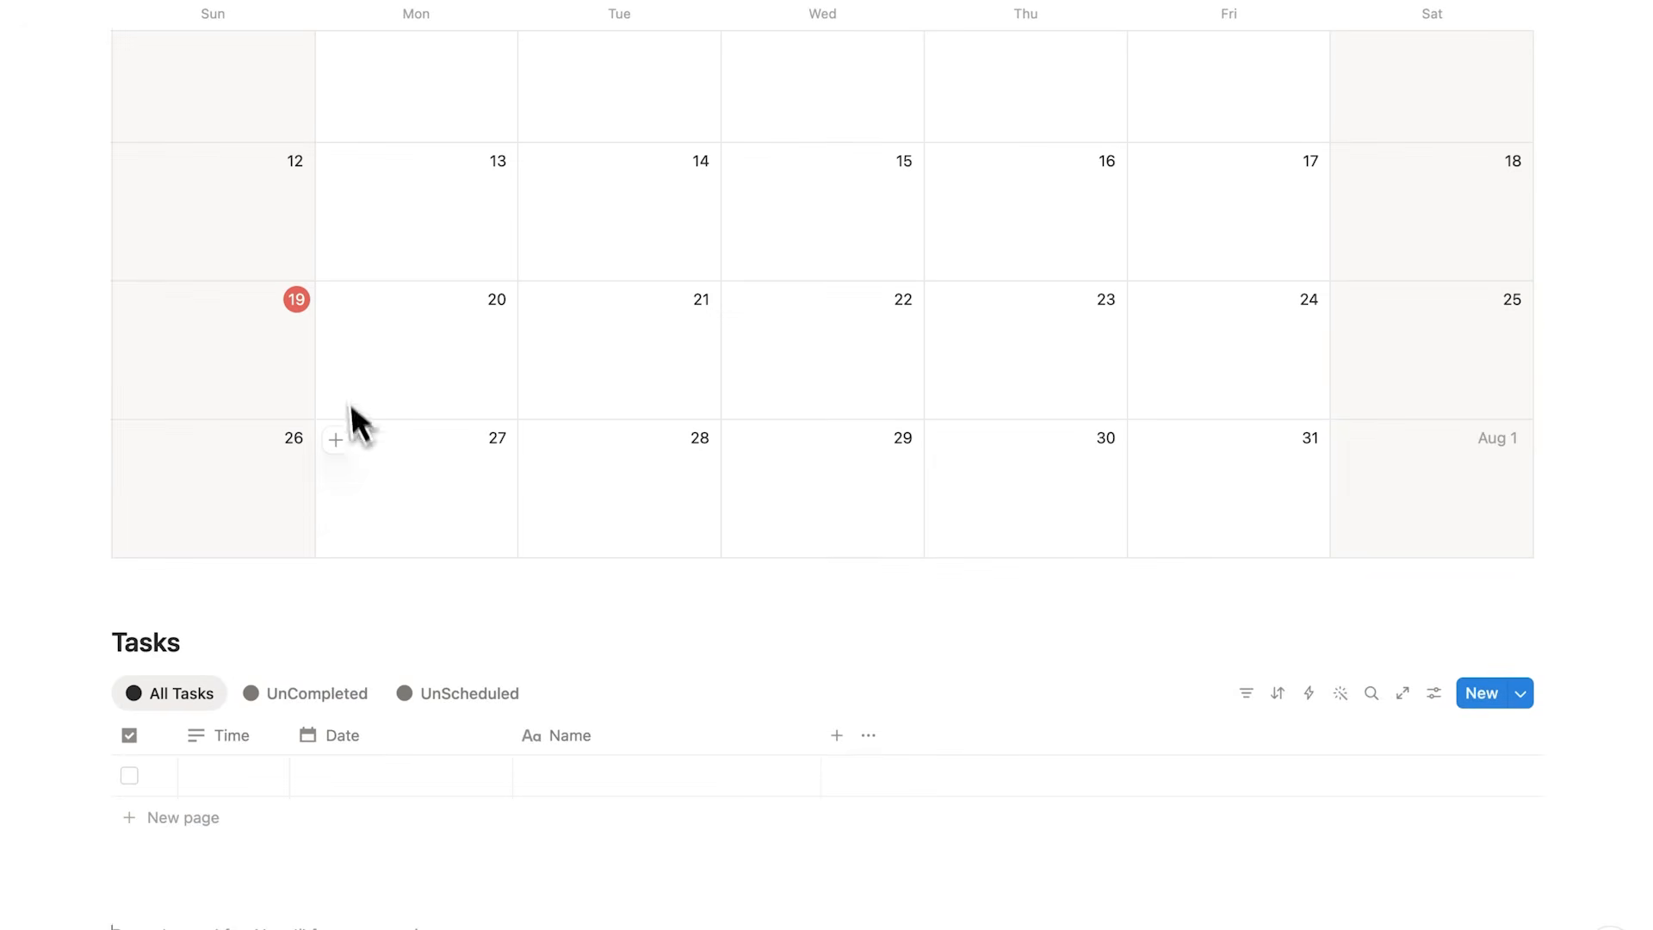
scroll(940, 638, up, 10)
triple_click(370, 237)
click(357, 237)
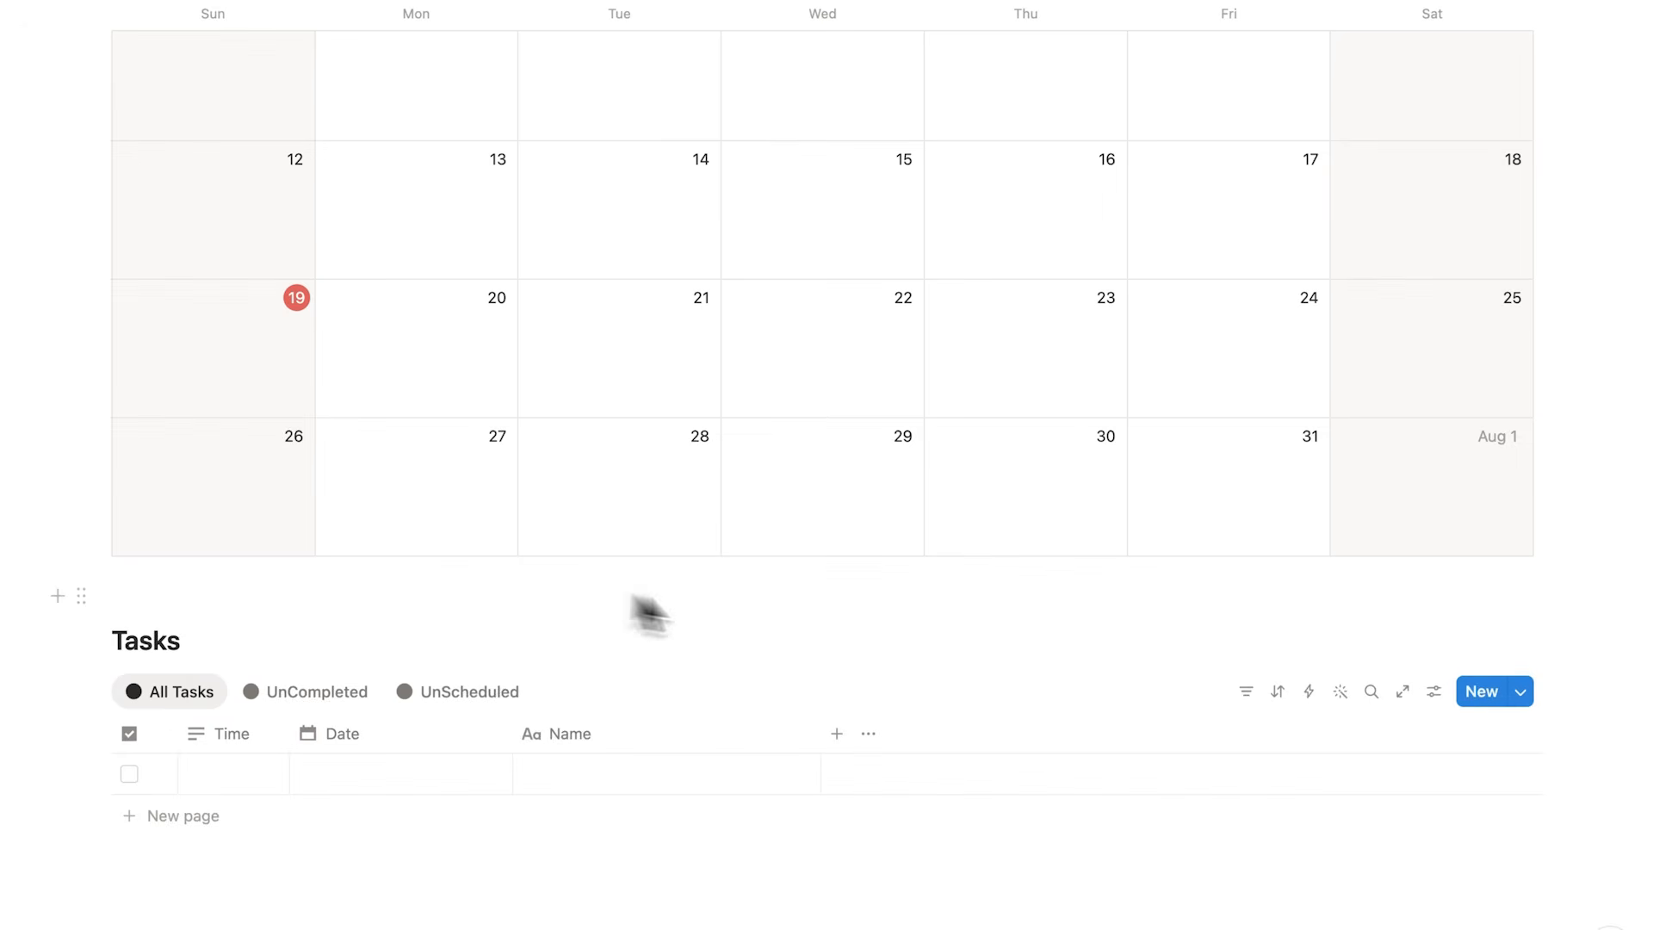
scroll(645, 612, up, 10)
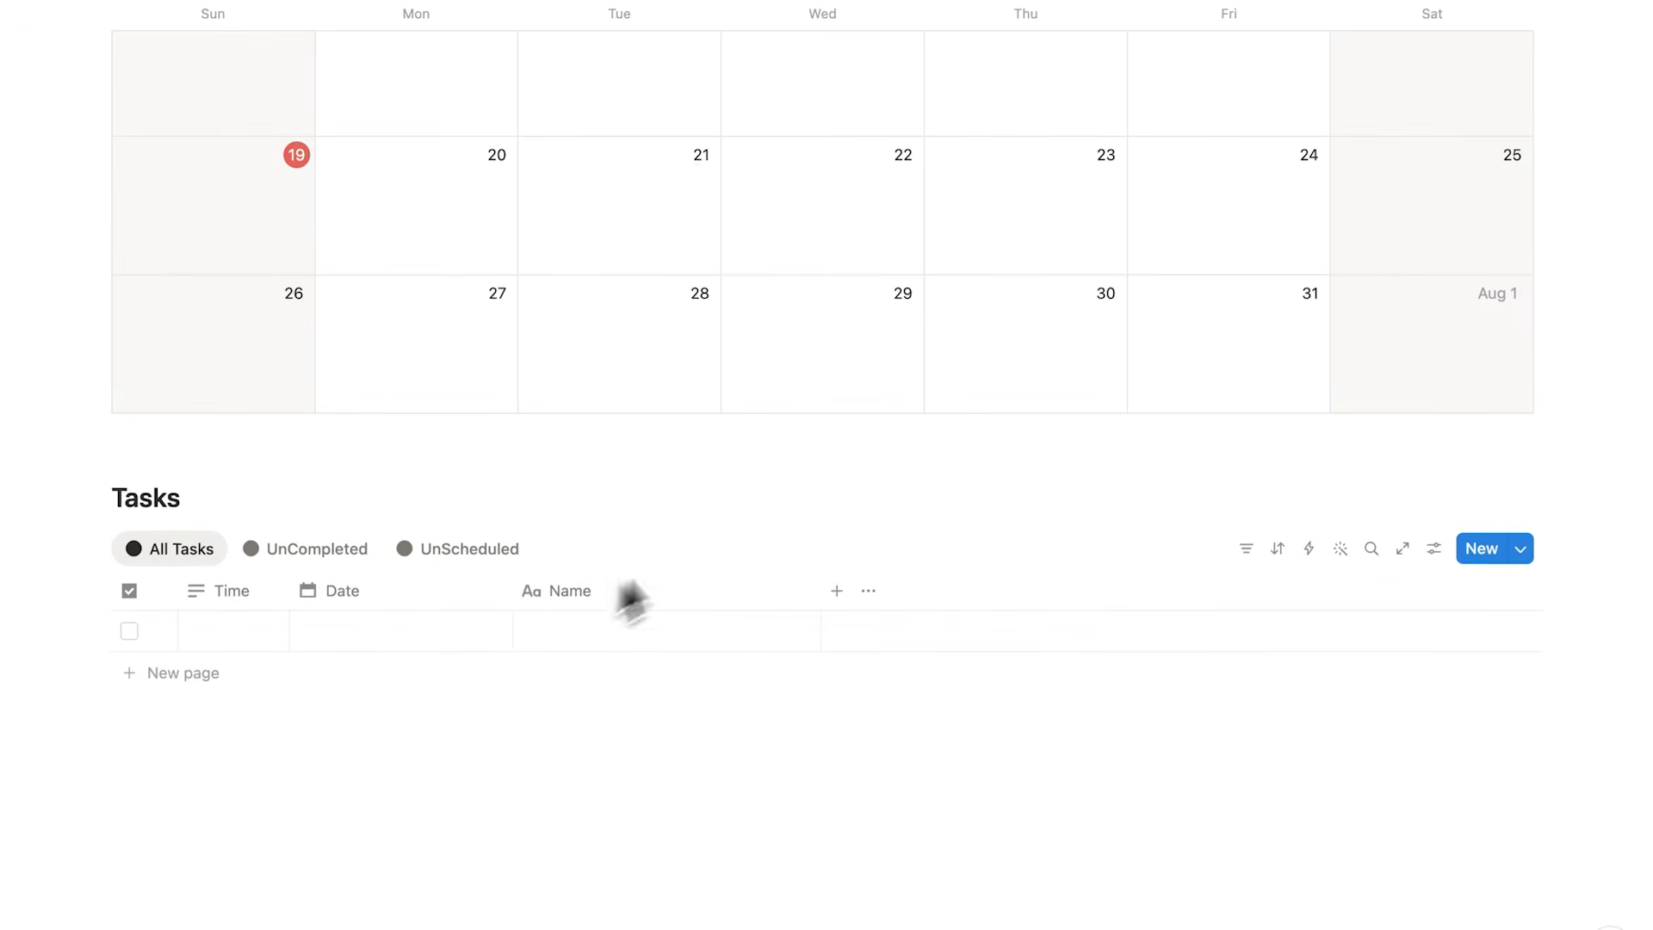
scroll(631, 598, up, 10)
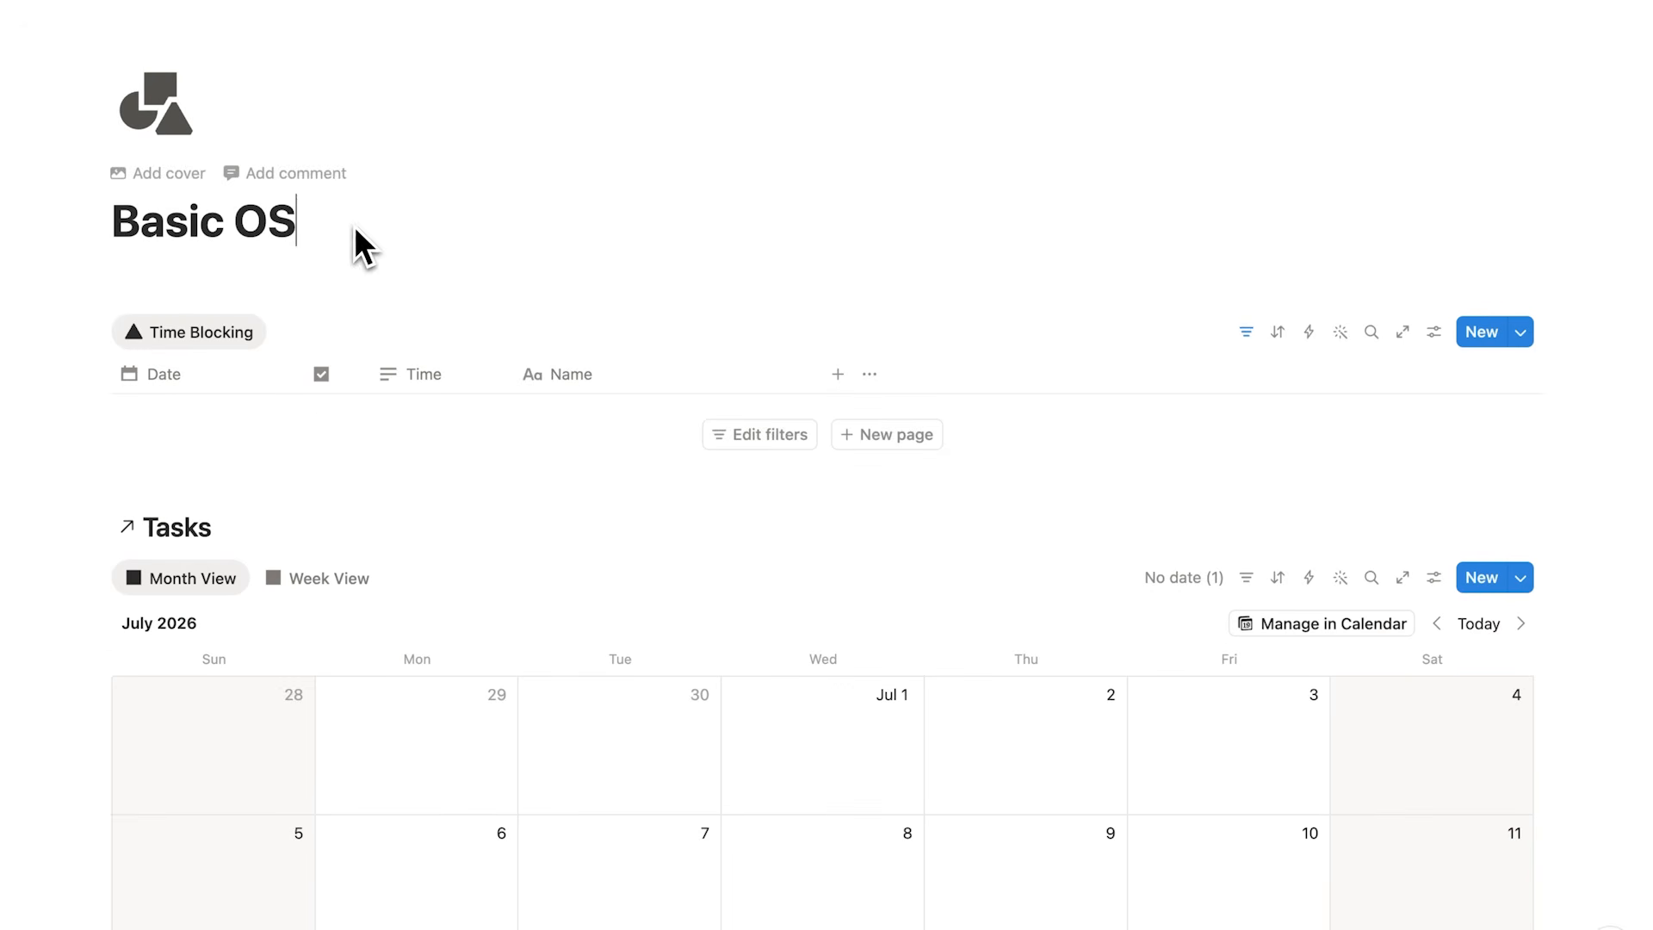
scroll(346, 230, down, 3)
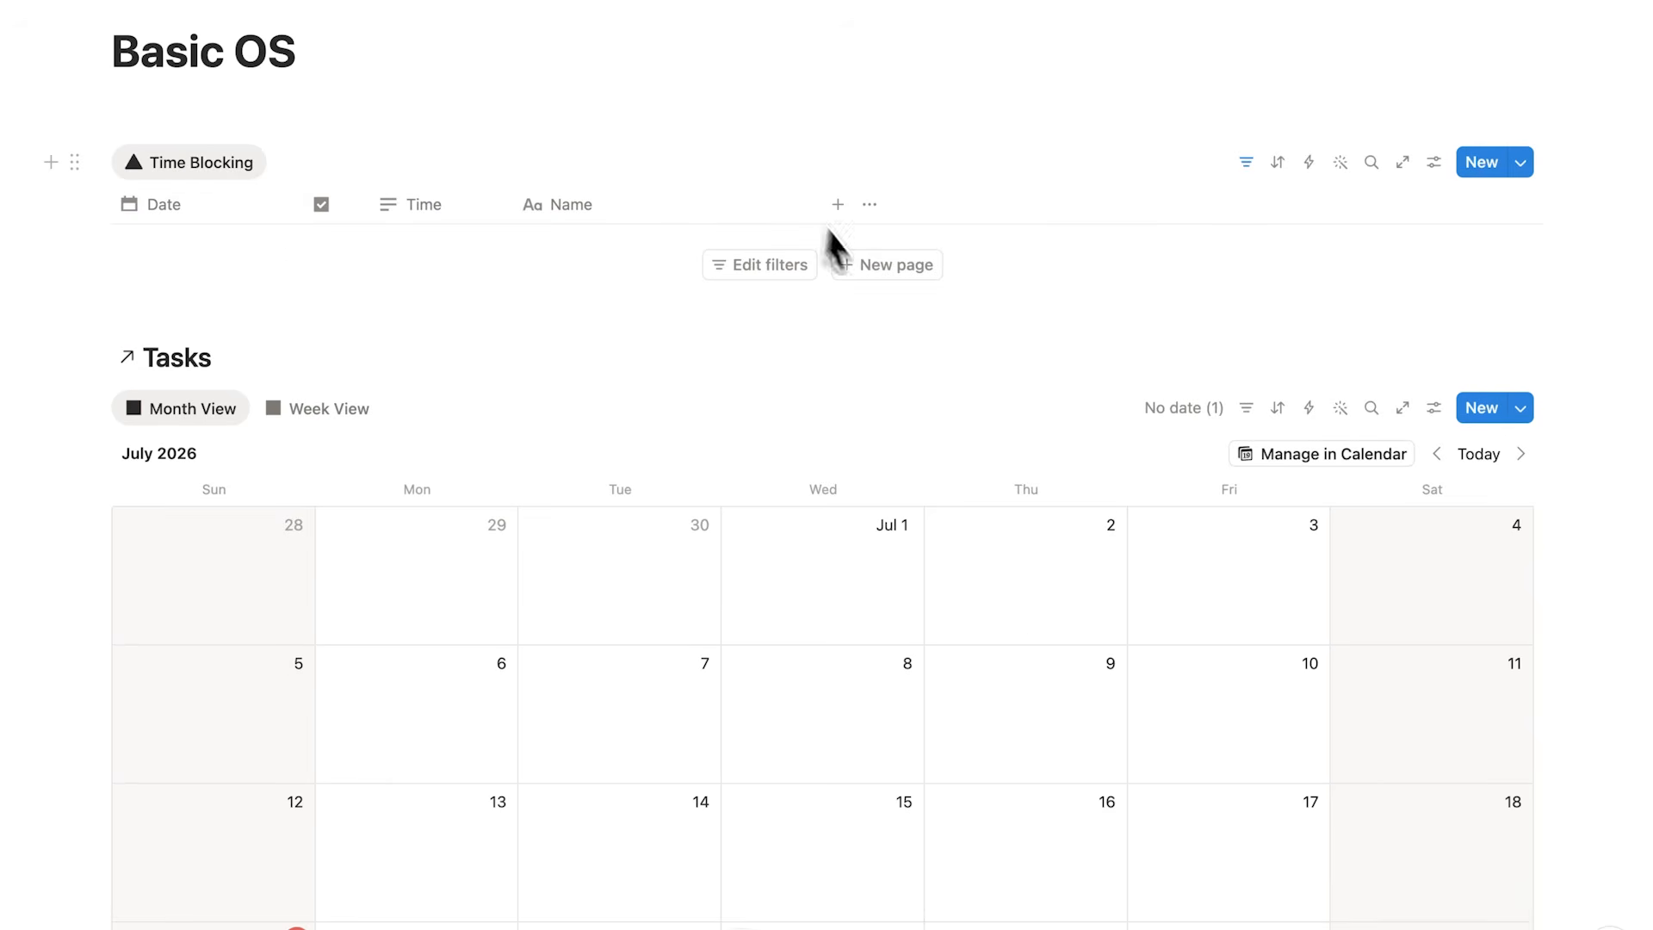
scroll(585, 202, down, 4)
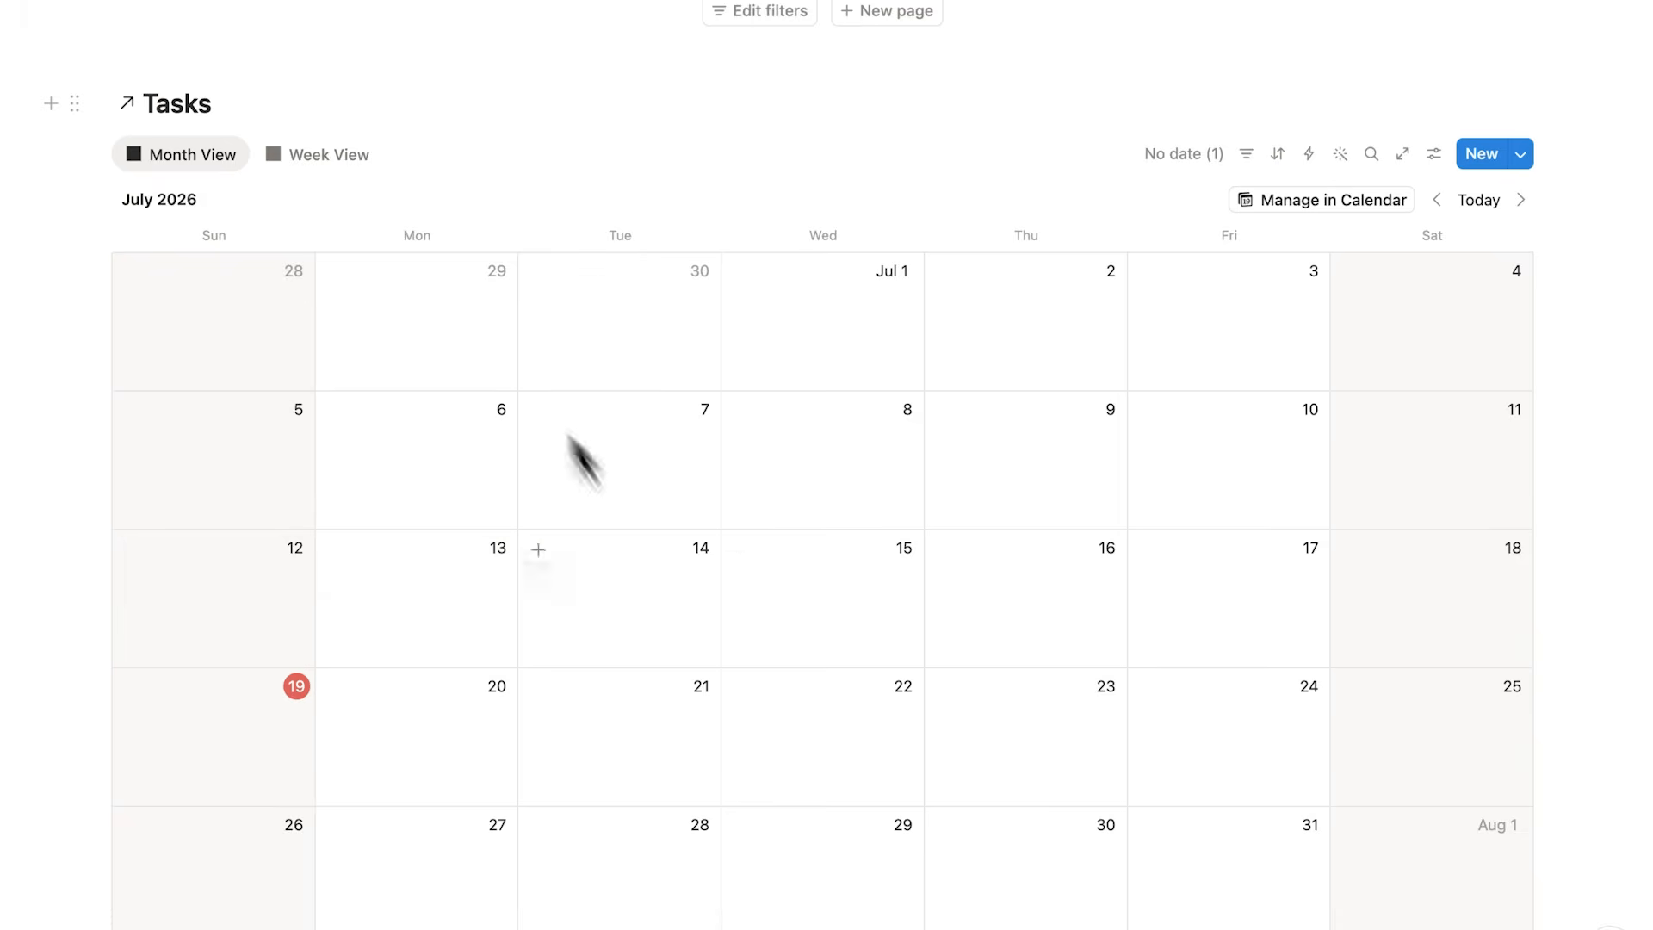
scroll(745, 325, down, 15)
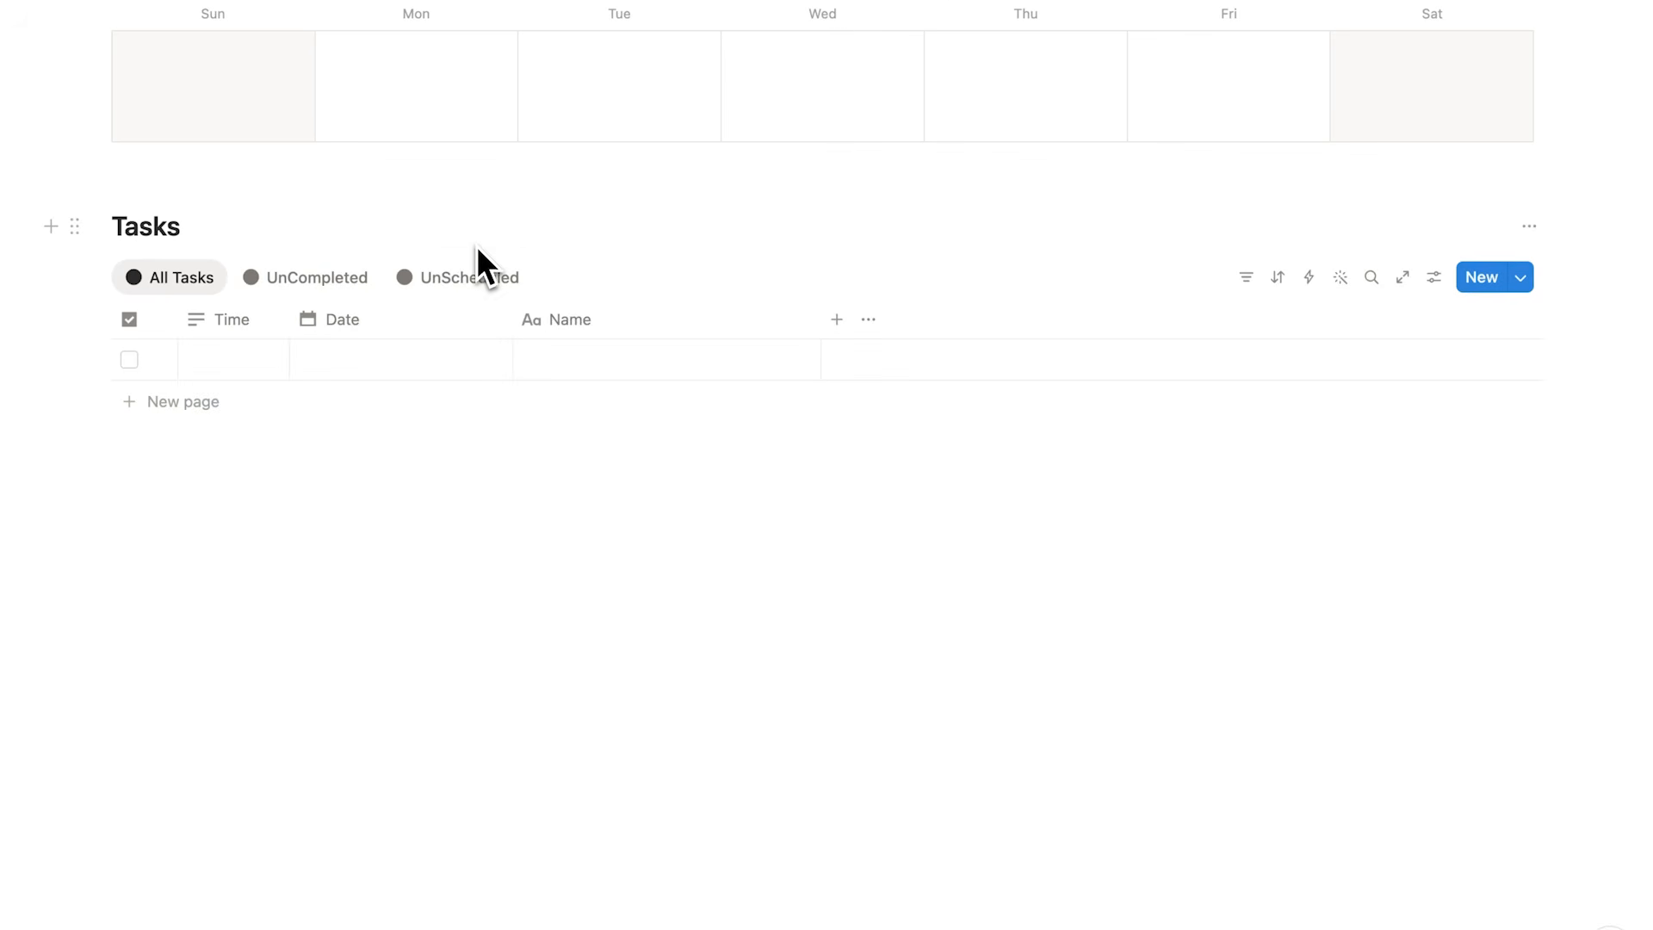
Name the empty task in the Tasks table "Write Resume".
click(632, 375)
text(Wr)
text(ite Resume)
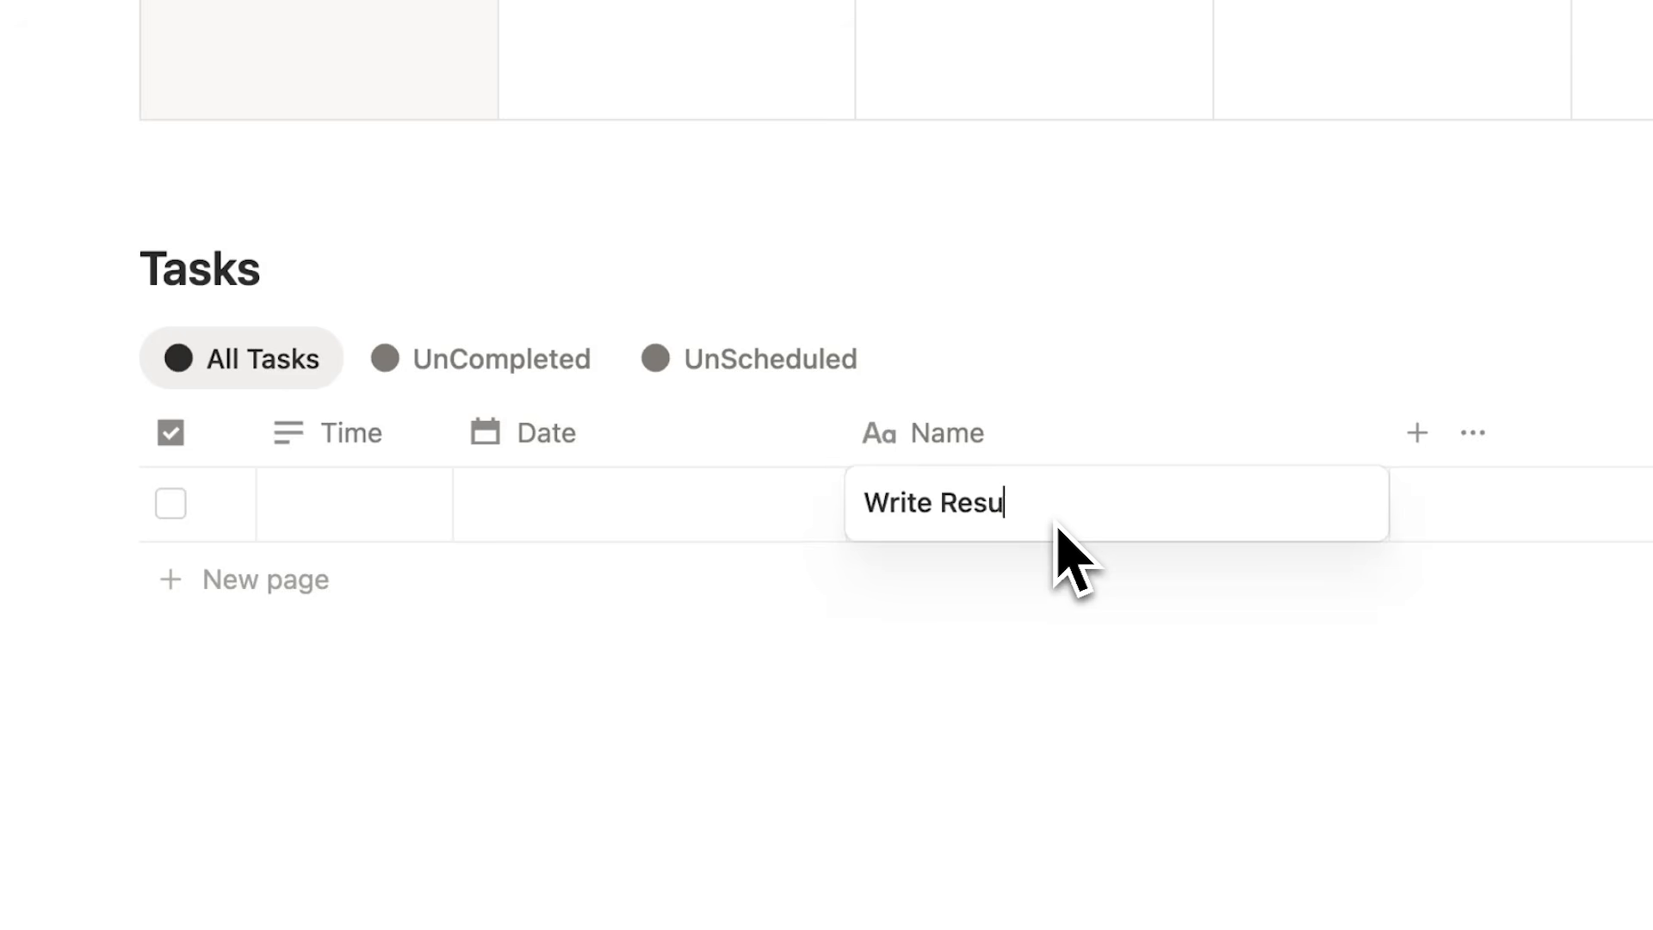
key(Return)
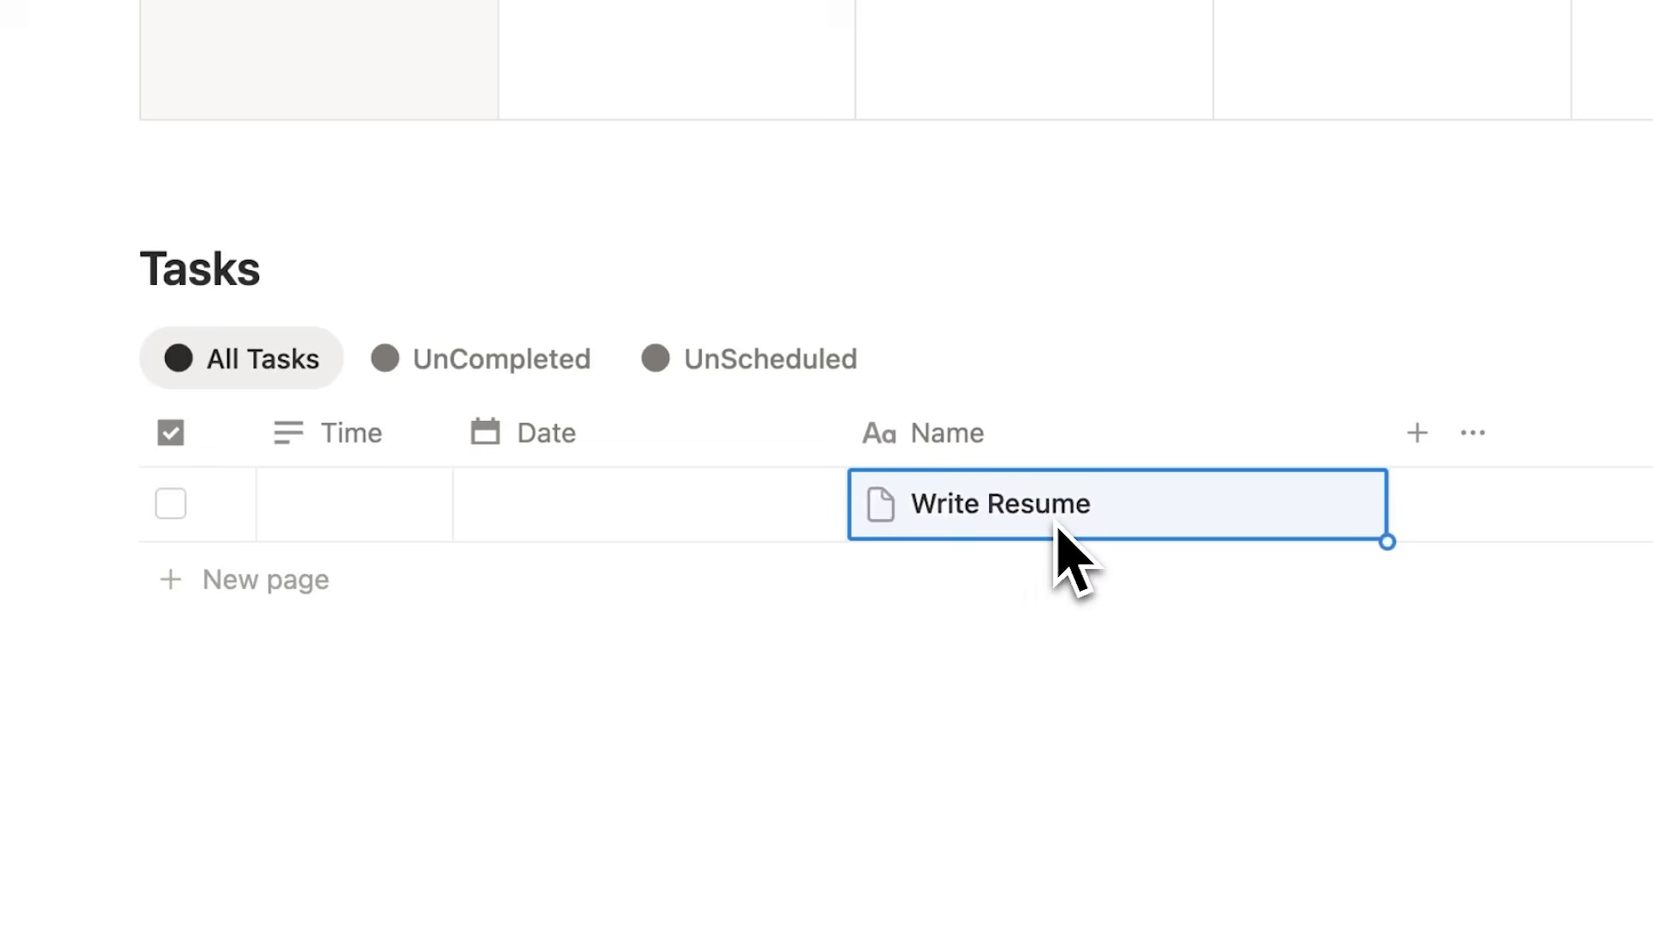
Add a second task named "Write a Cover Letter" to the Tasks table.
click(309, 581)
text(W)
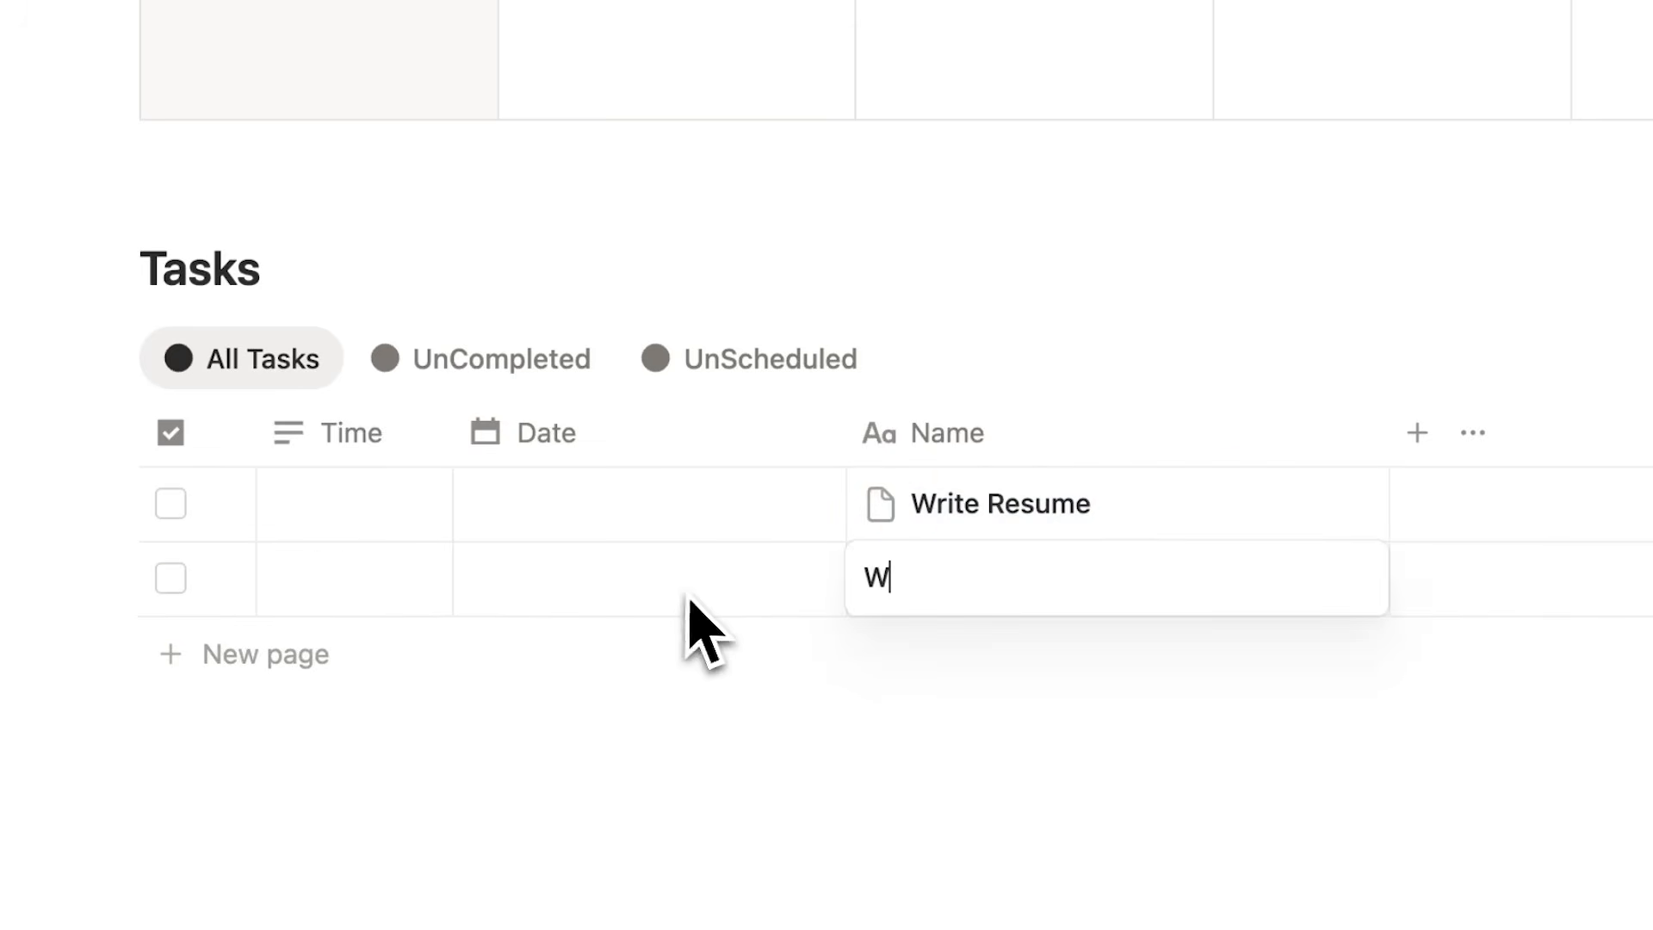
text(rite a Cover Letter)
key(Return)
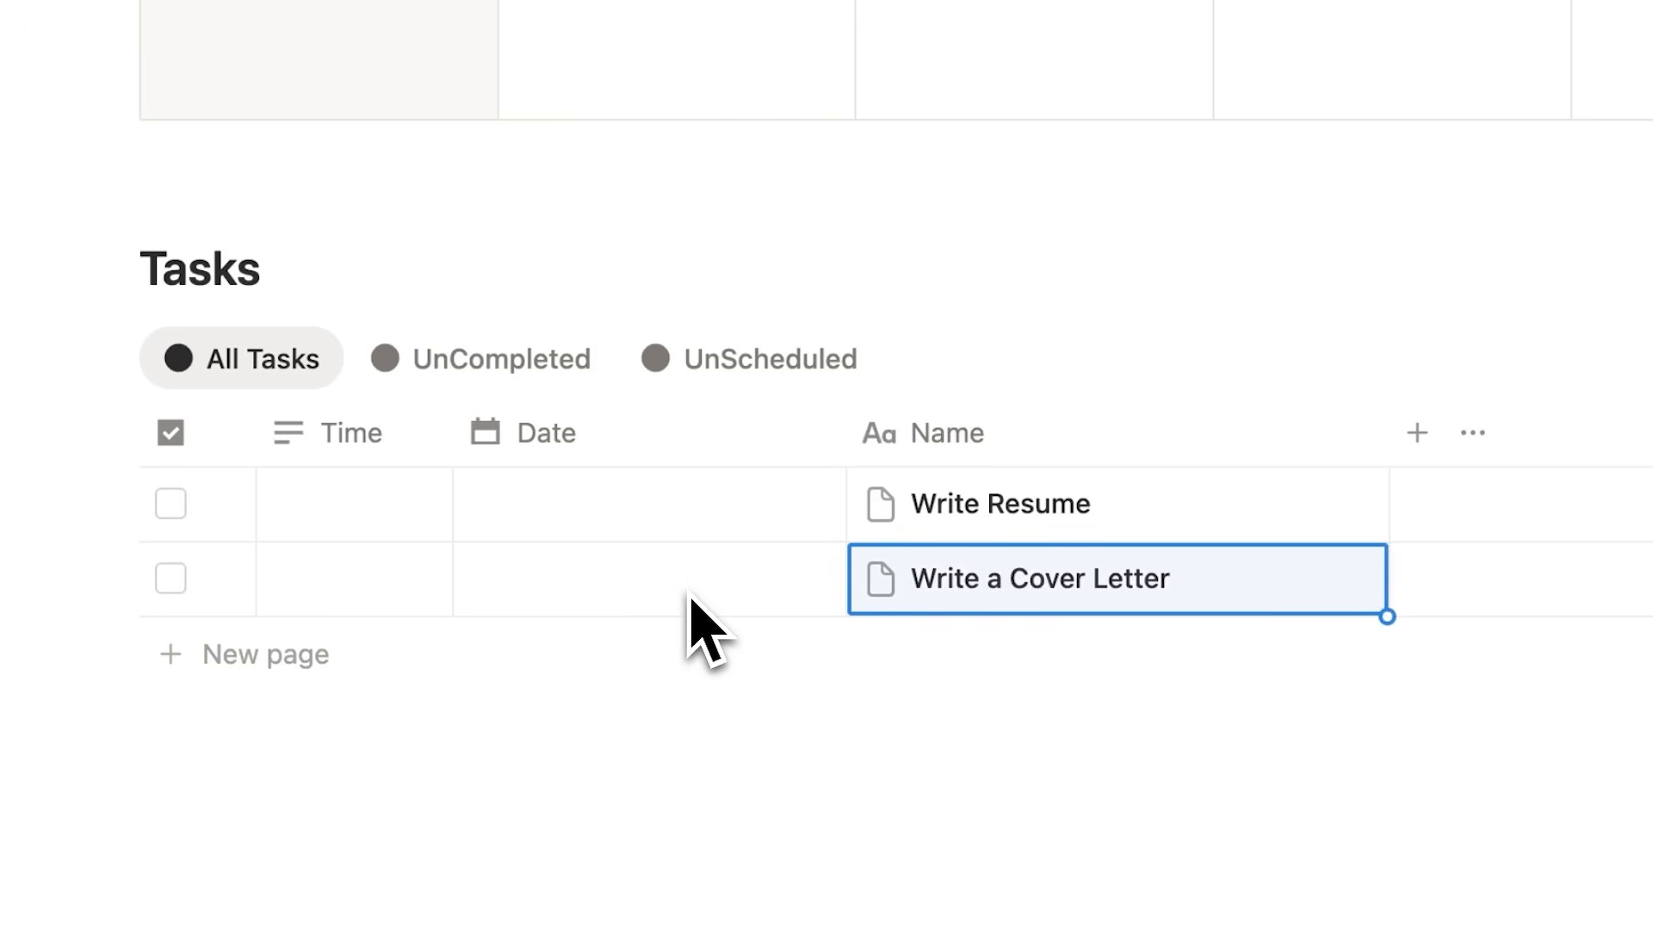
click(828, 779)
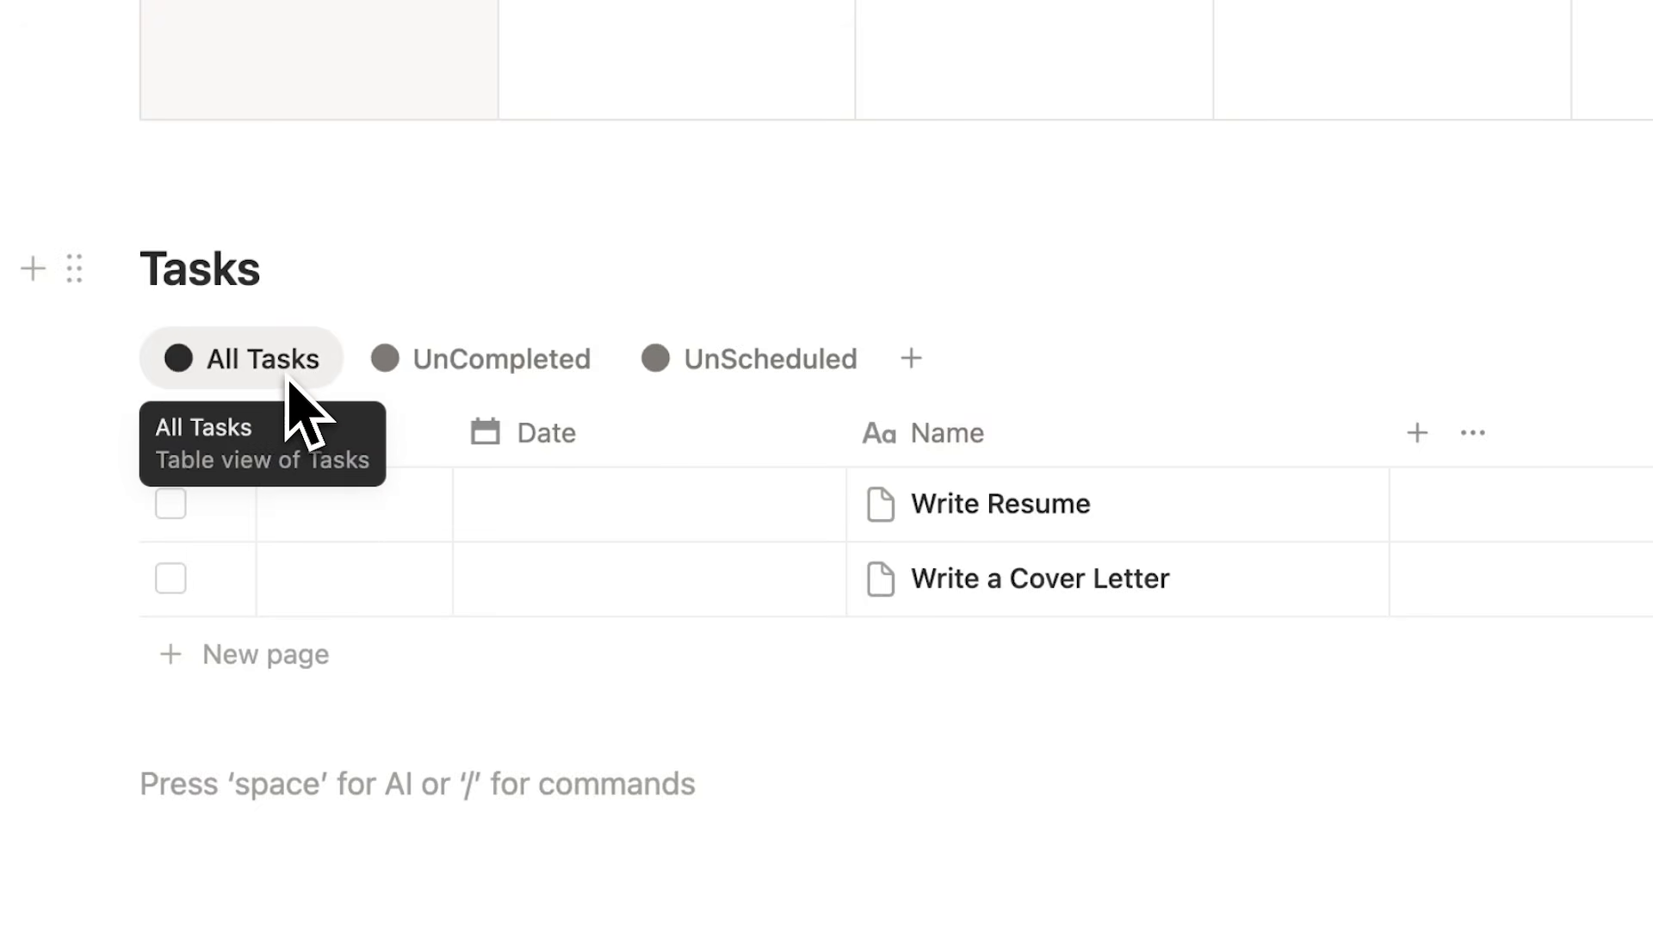
In the UnScheduled view of the Tasks table, set the date of "Write a Cover Letter" to July 19, 2026.
click(441, 382)
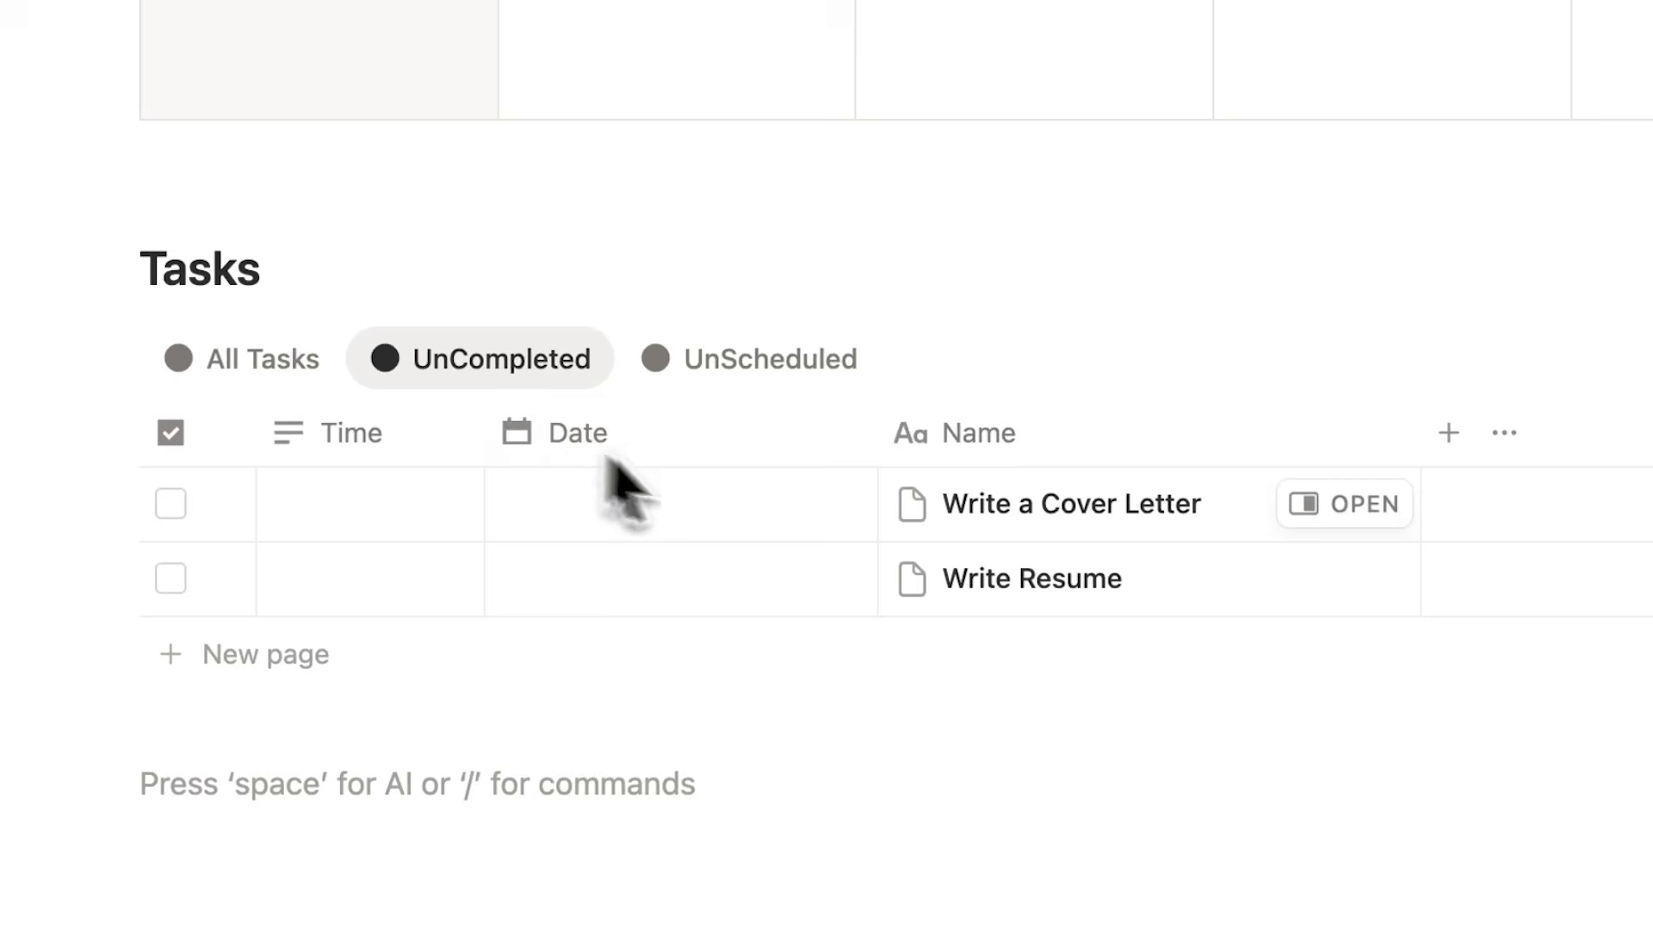
click(699, 376)
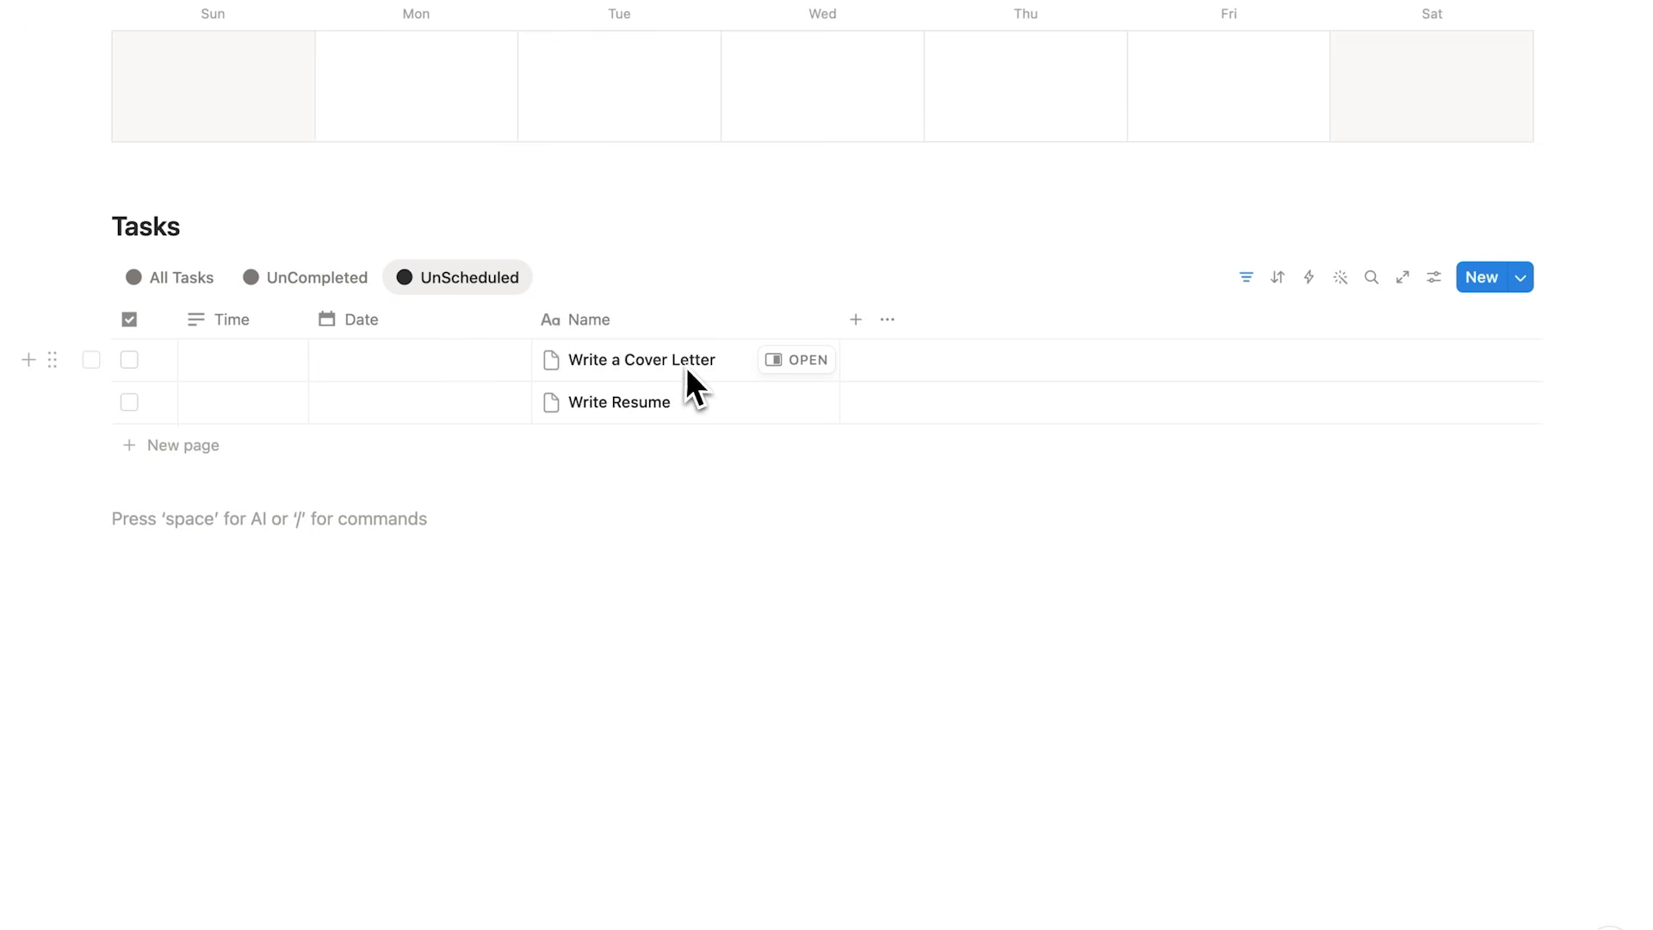
click(412, 364)
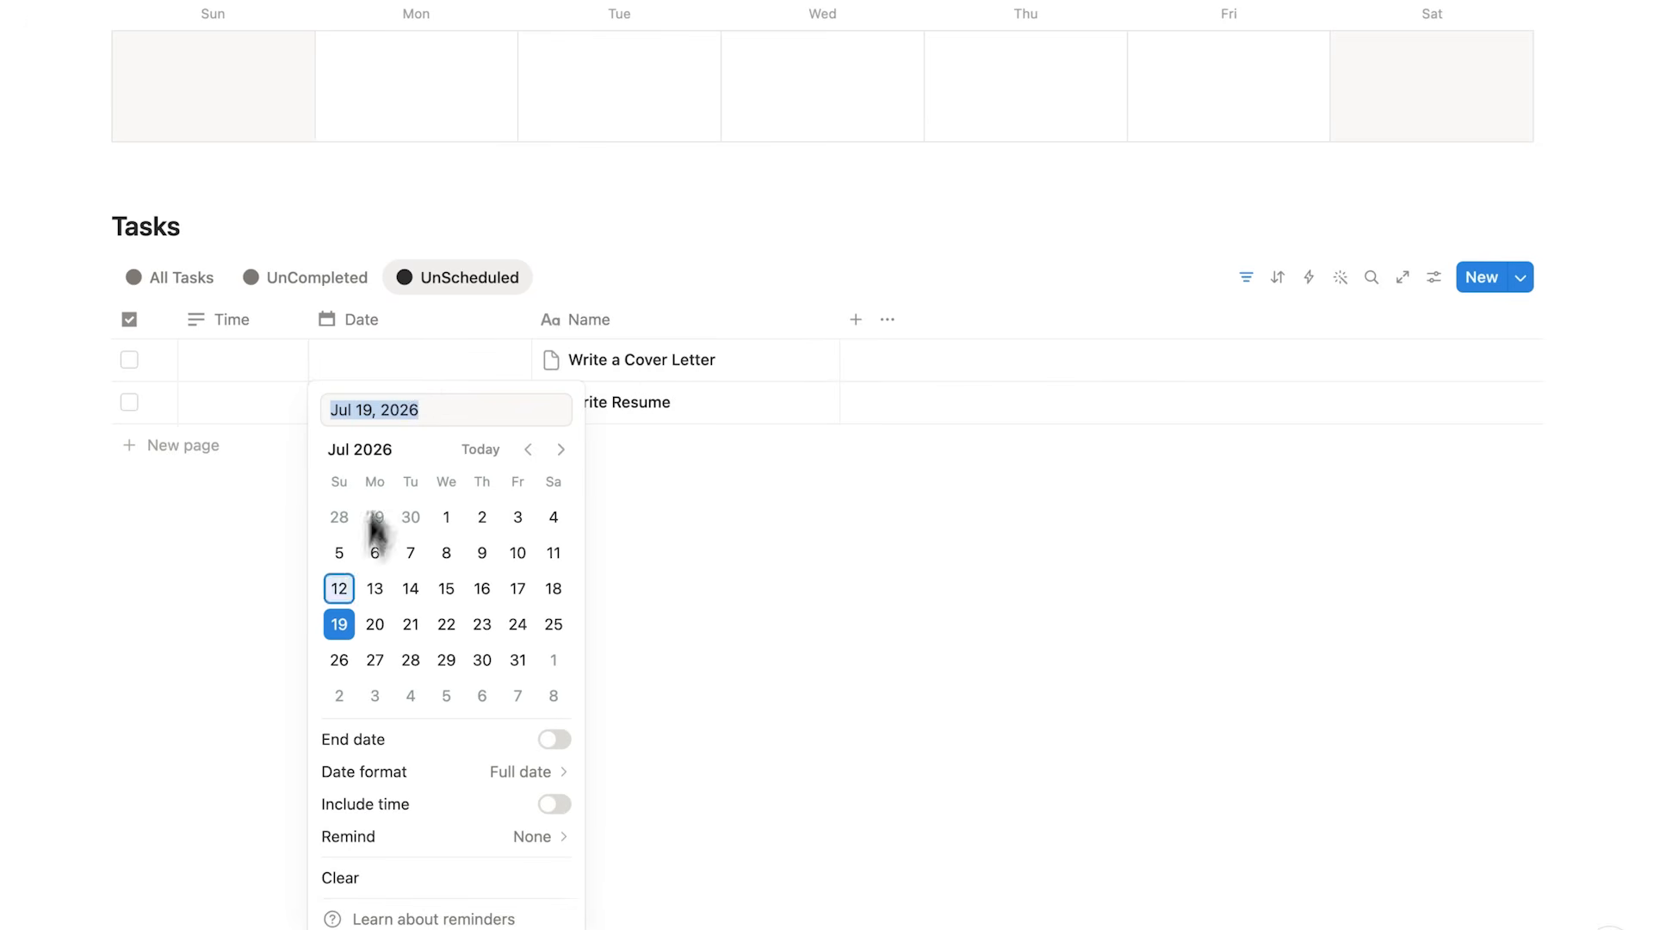
click(339, 623)
click(264, 534)
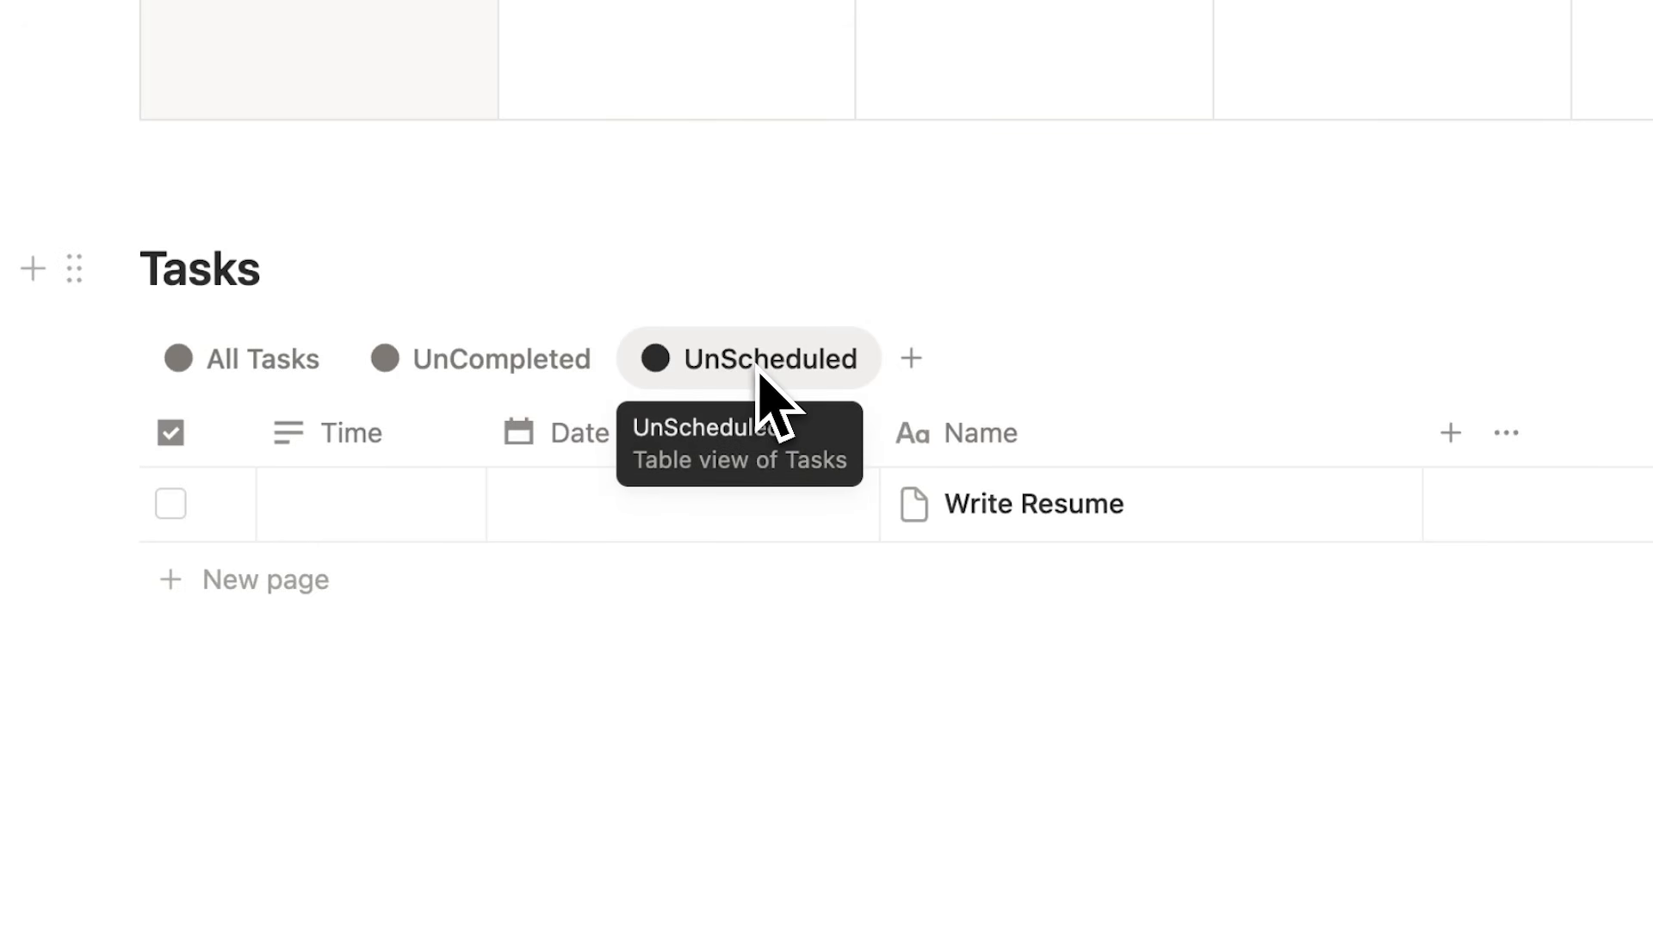
Check the "Write a Cover Letter" task in the UnCompleted view, the month calendar and the Time Blocking table.
click(539, 378)
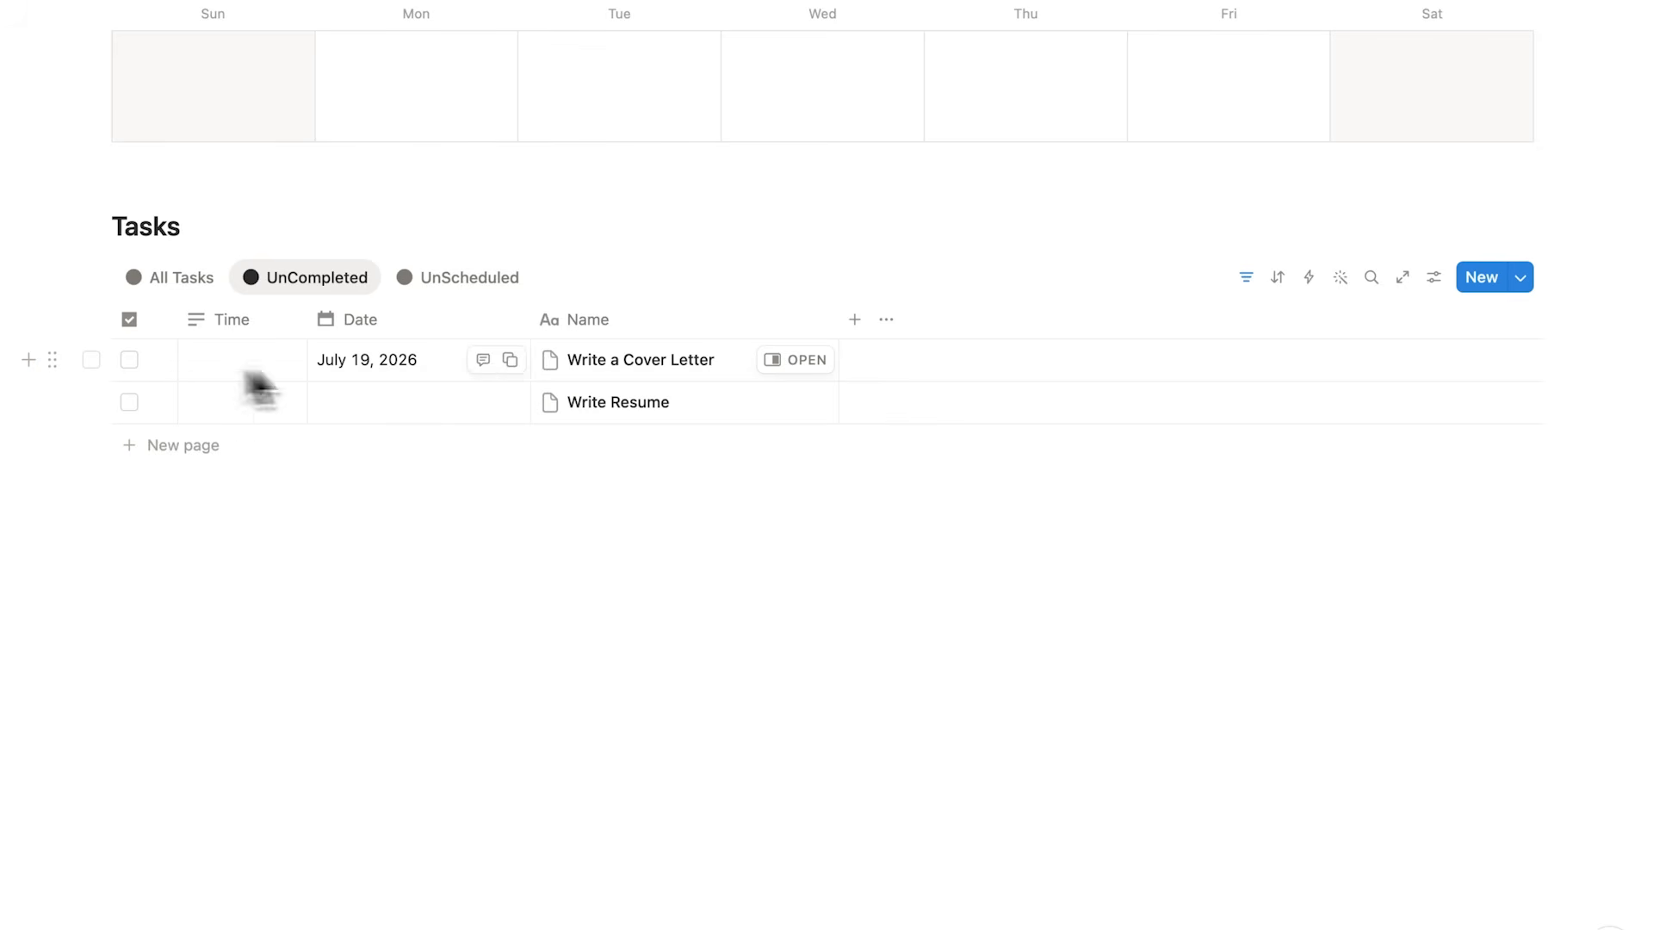
scroll(638, 402, up, 5)
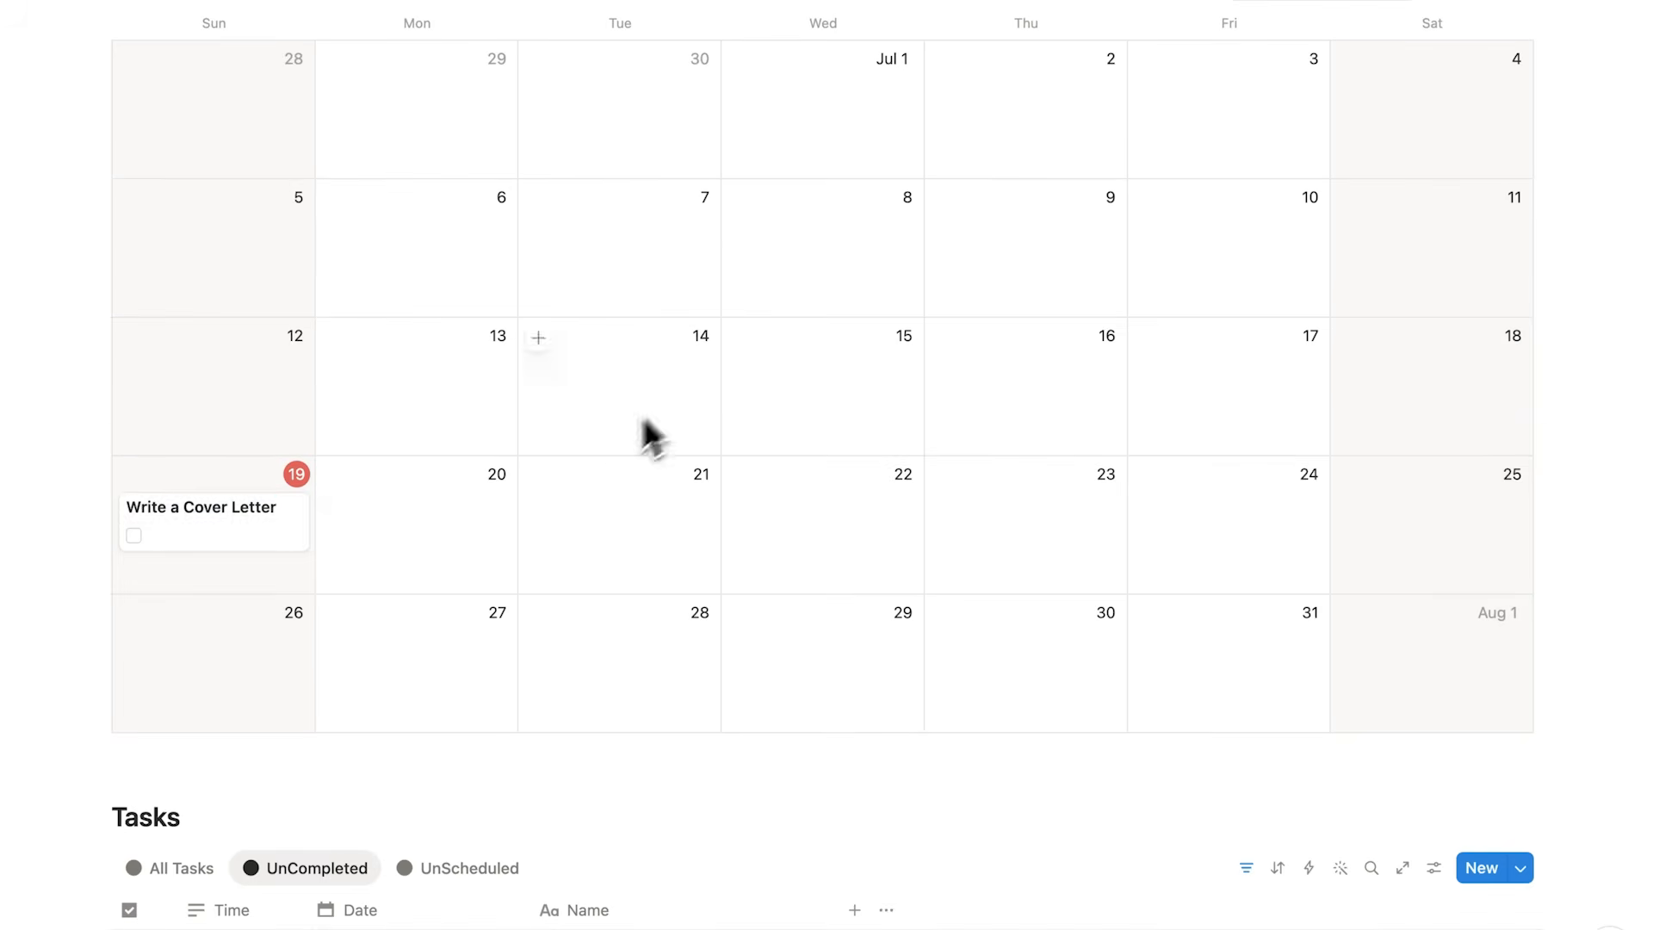
scroll(246, 533, up, 1)
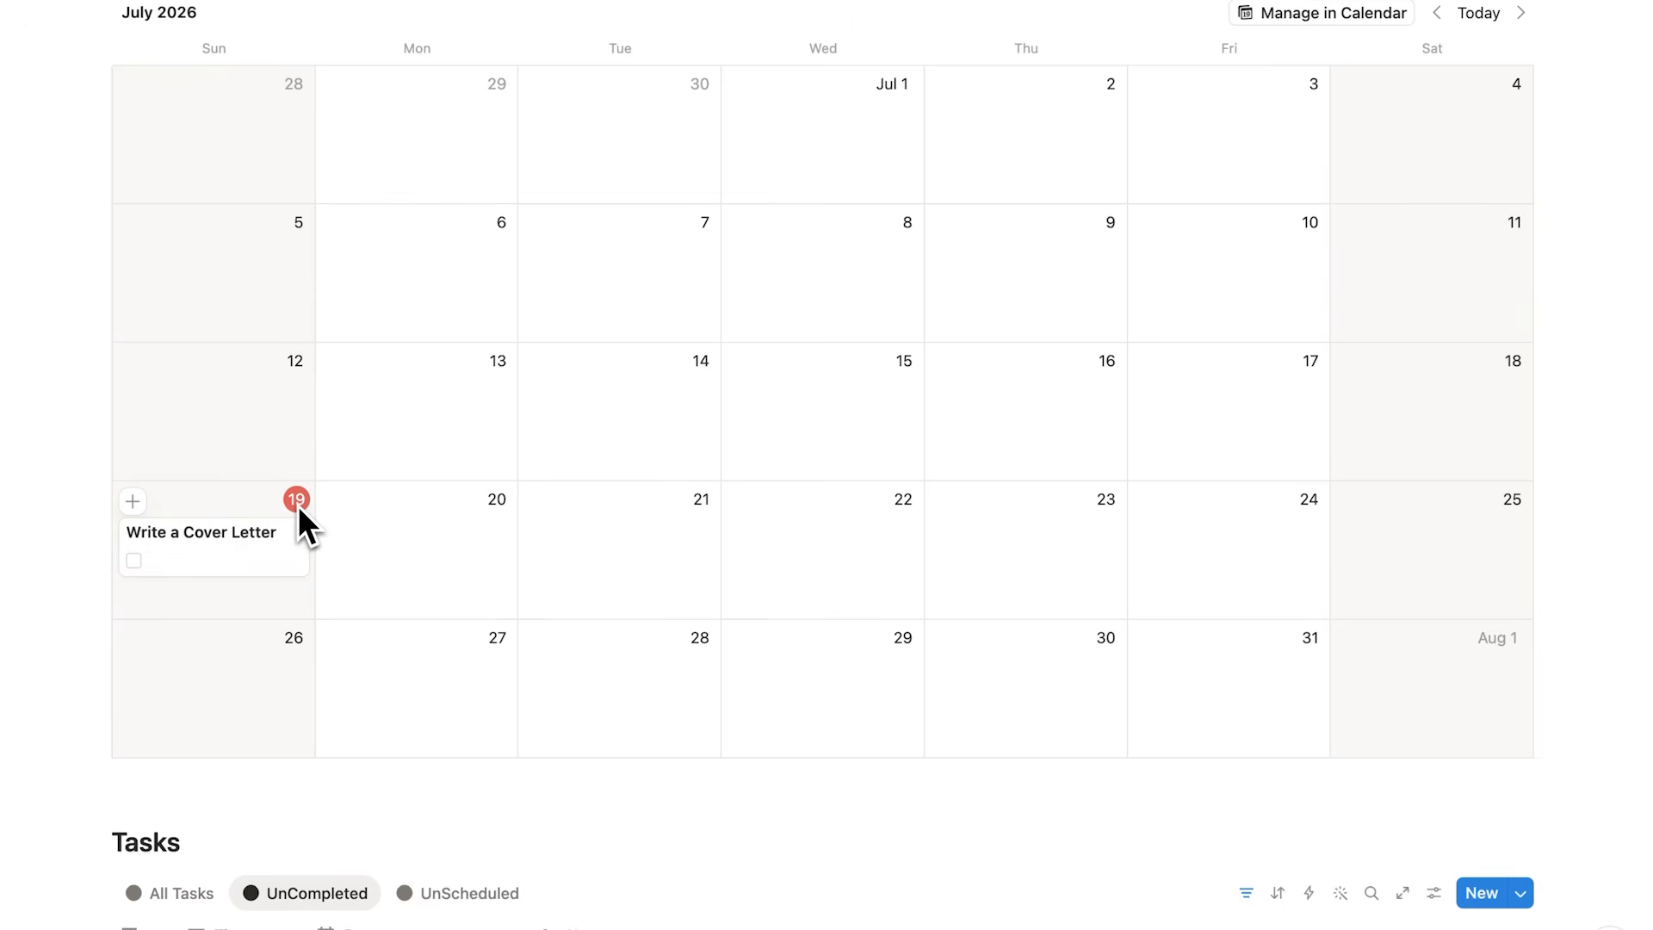
scroll(298, 505, up, 7)
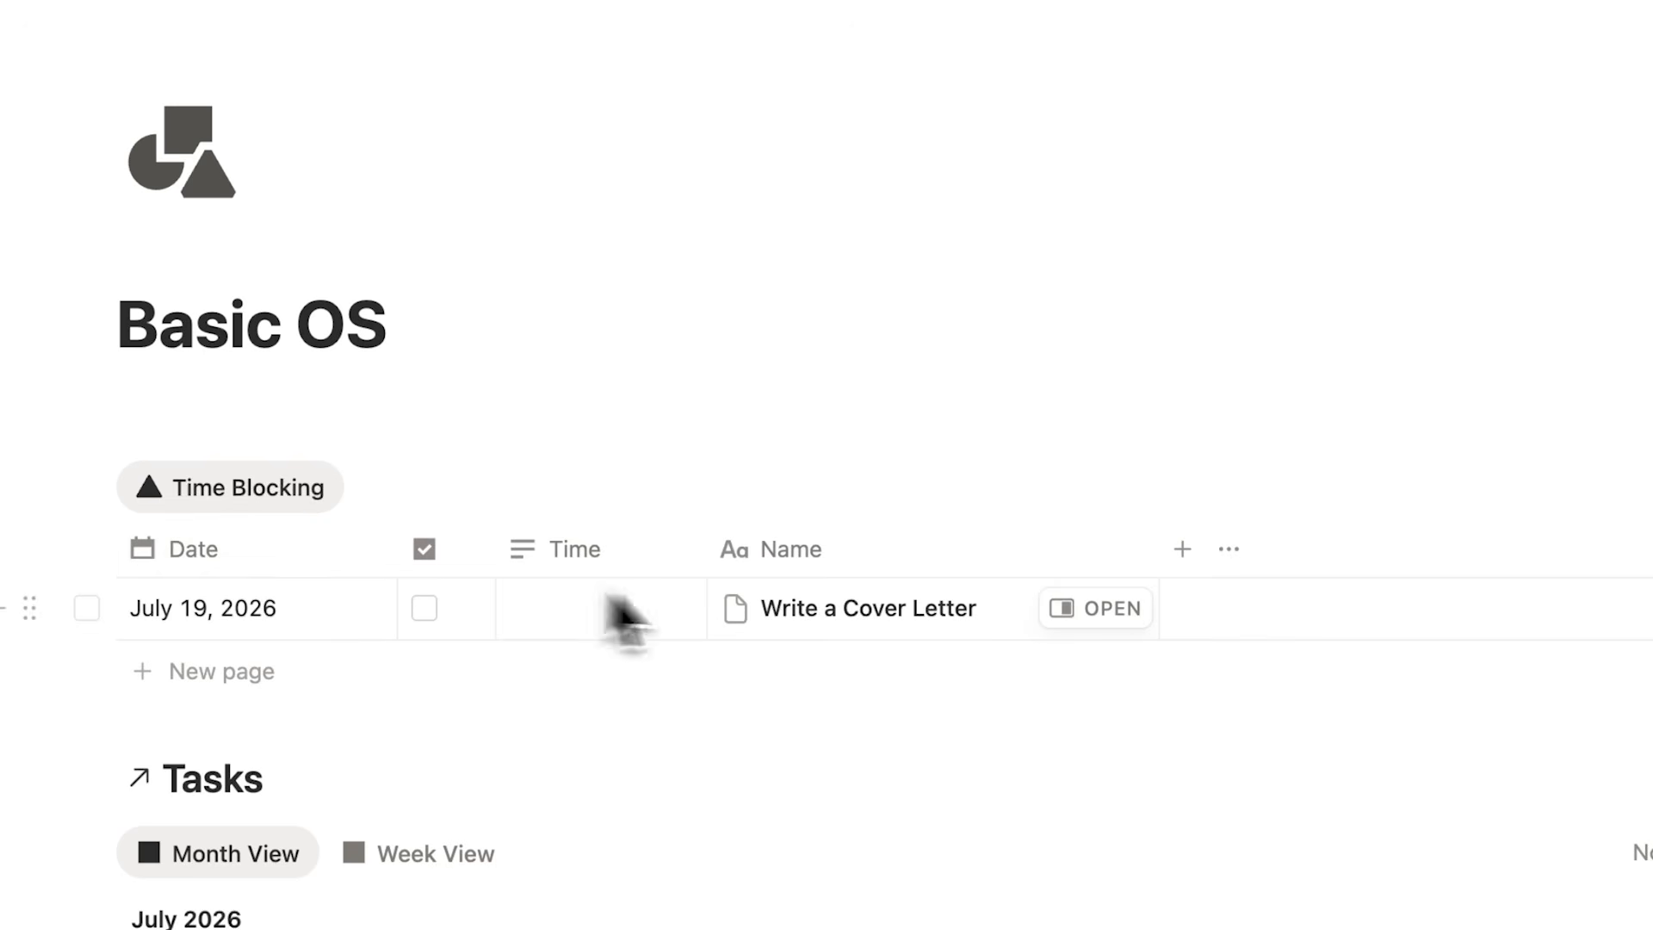
Set the time of "Write a Cover Letter" to 9am in the Time Blocking table.
click(578, 607)
text(9a)
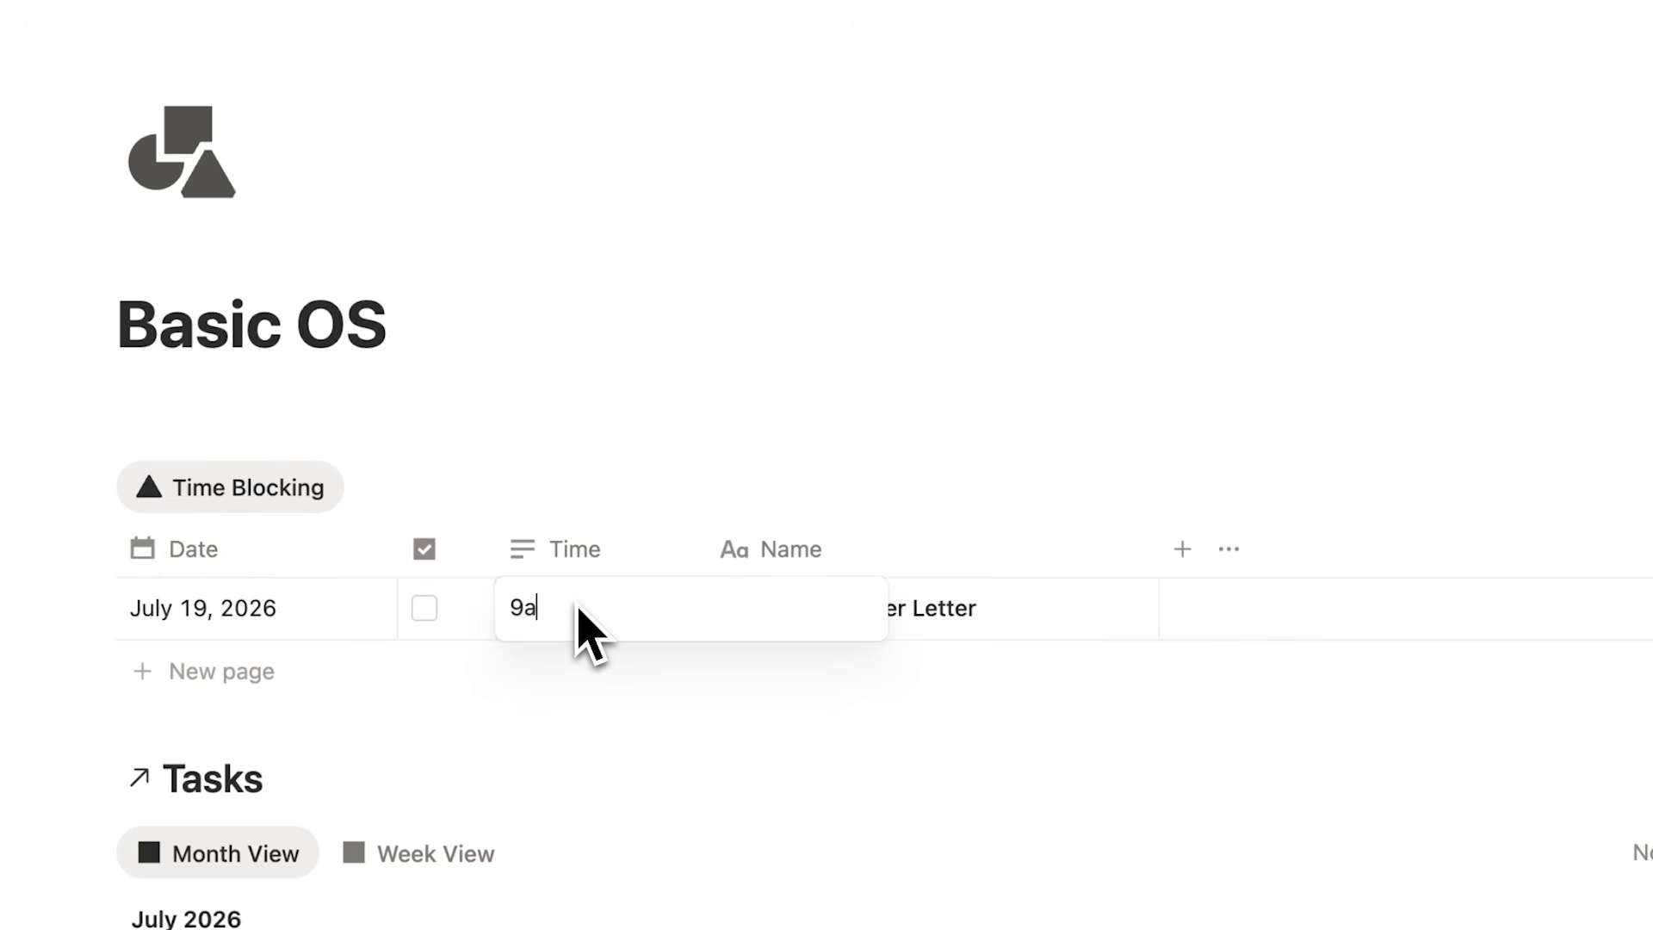
text(m)
key(Return)
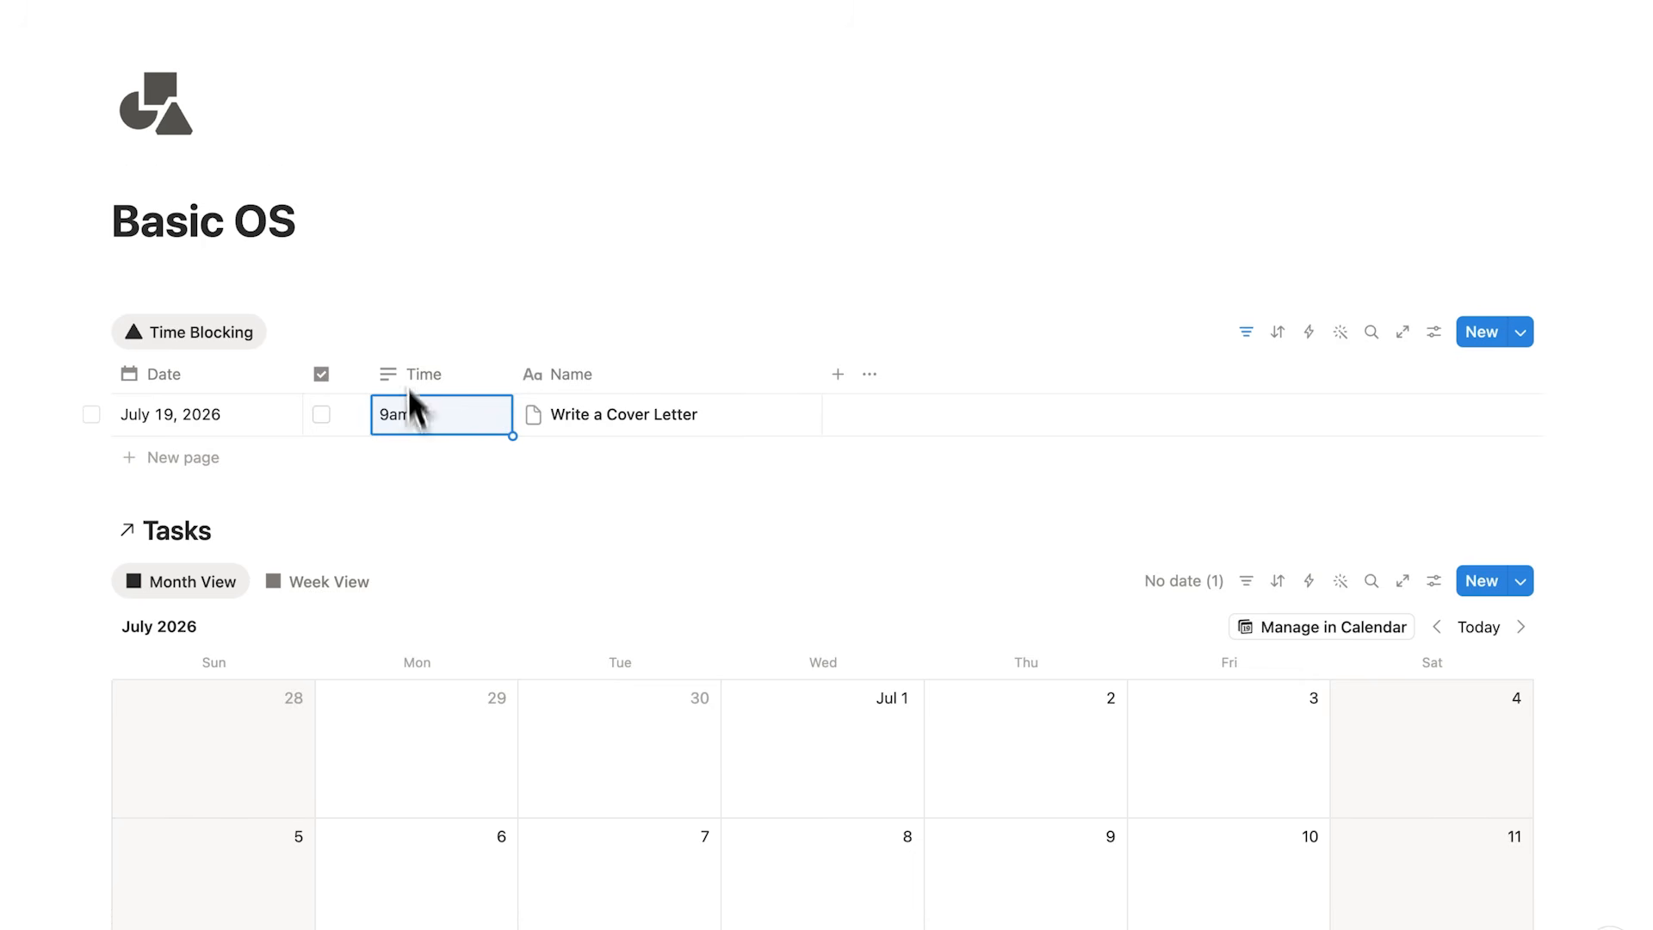
click(374, 209)
Return to the Tasks table at the end of the page and show its UnScheduled view.
scroll(387, 215, down, 10)
scroll(391, 218, down, 5)
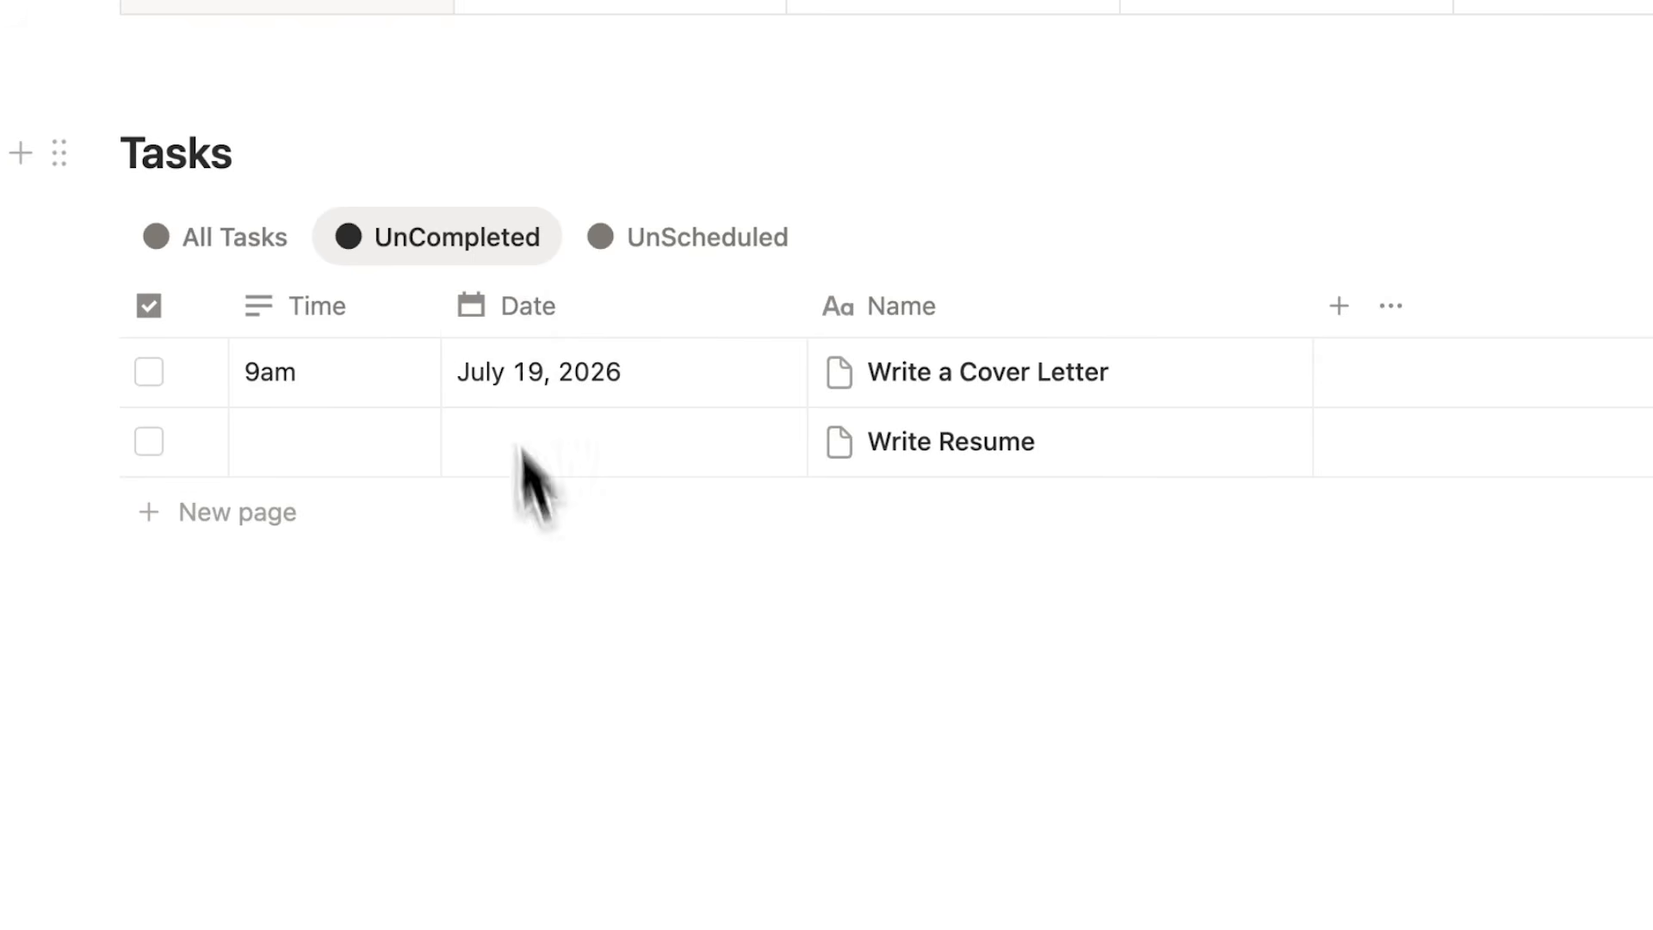
click(734, 255)
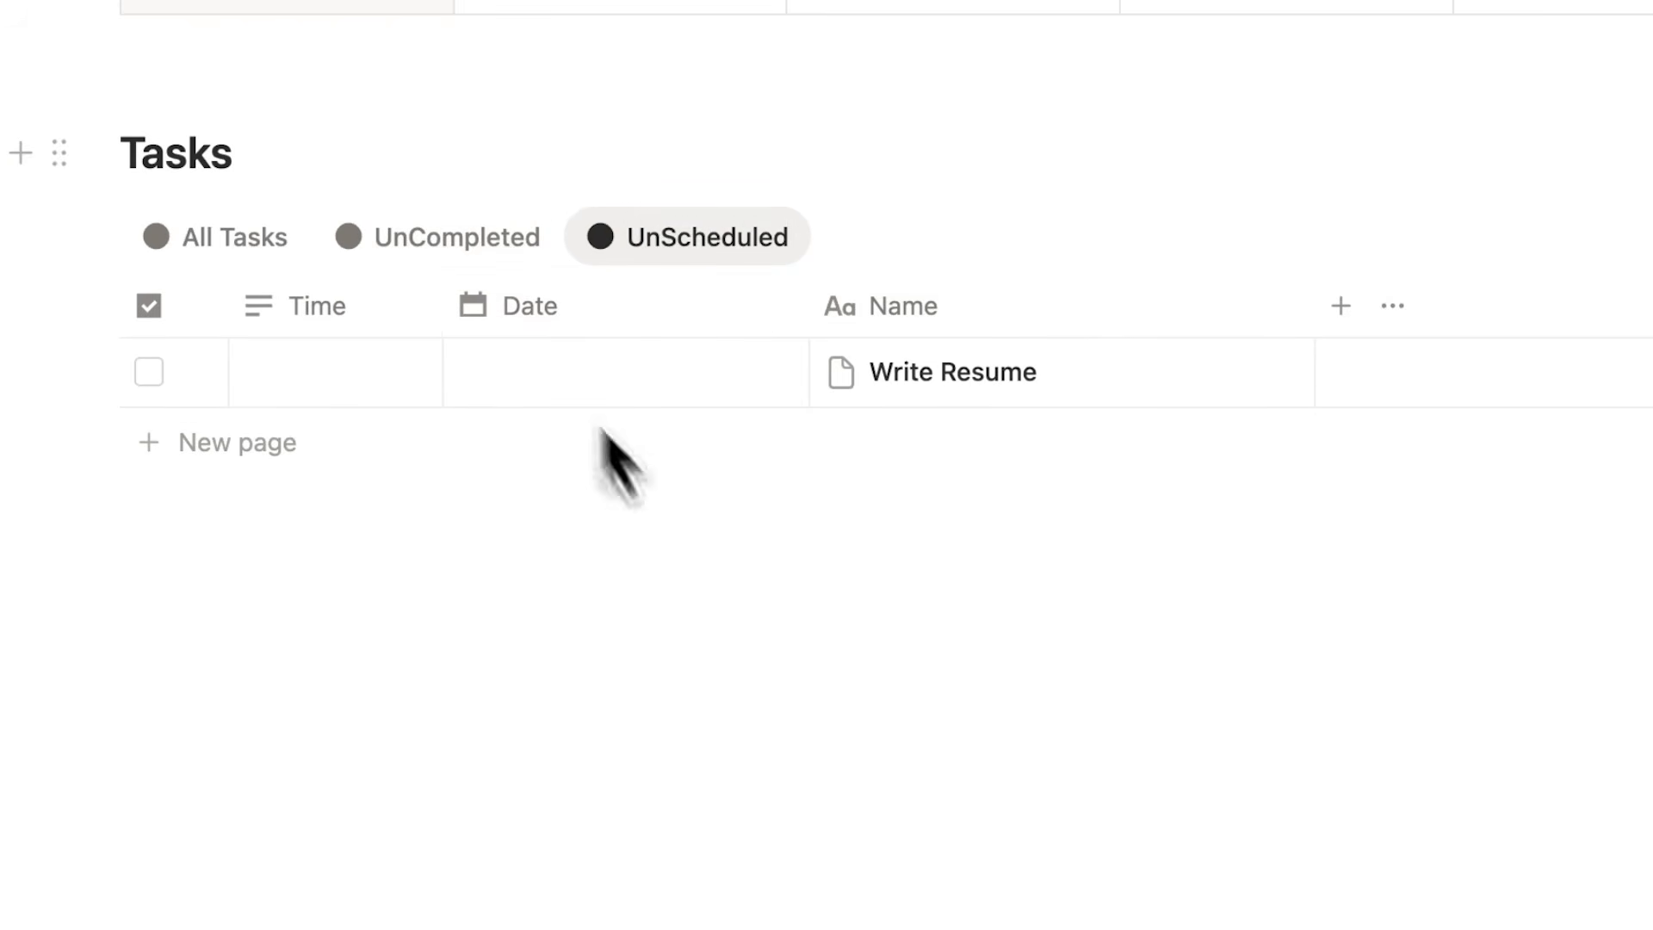
Set the date of "Write Resume" to July 19, 2026, and check the task in the UnCompleted and All Tasks views.
click(642, 379)
click(494, 827)
click(420, 694)
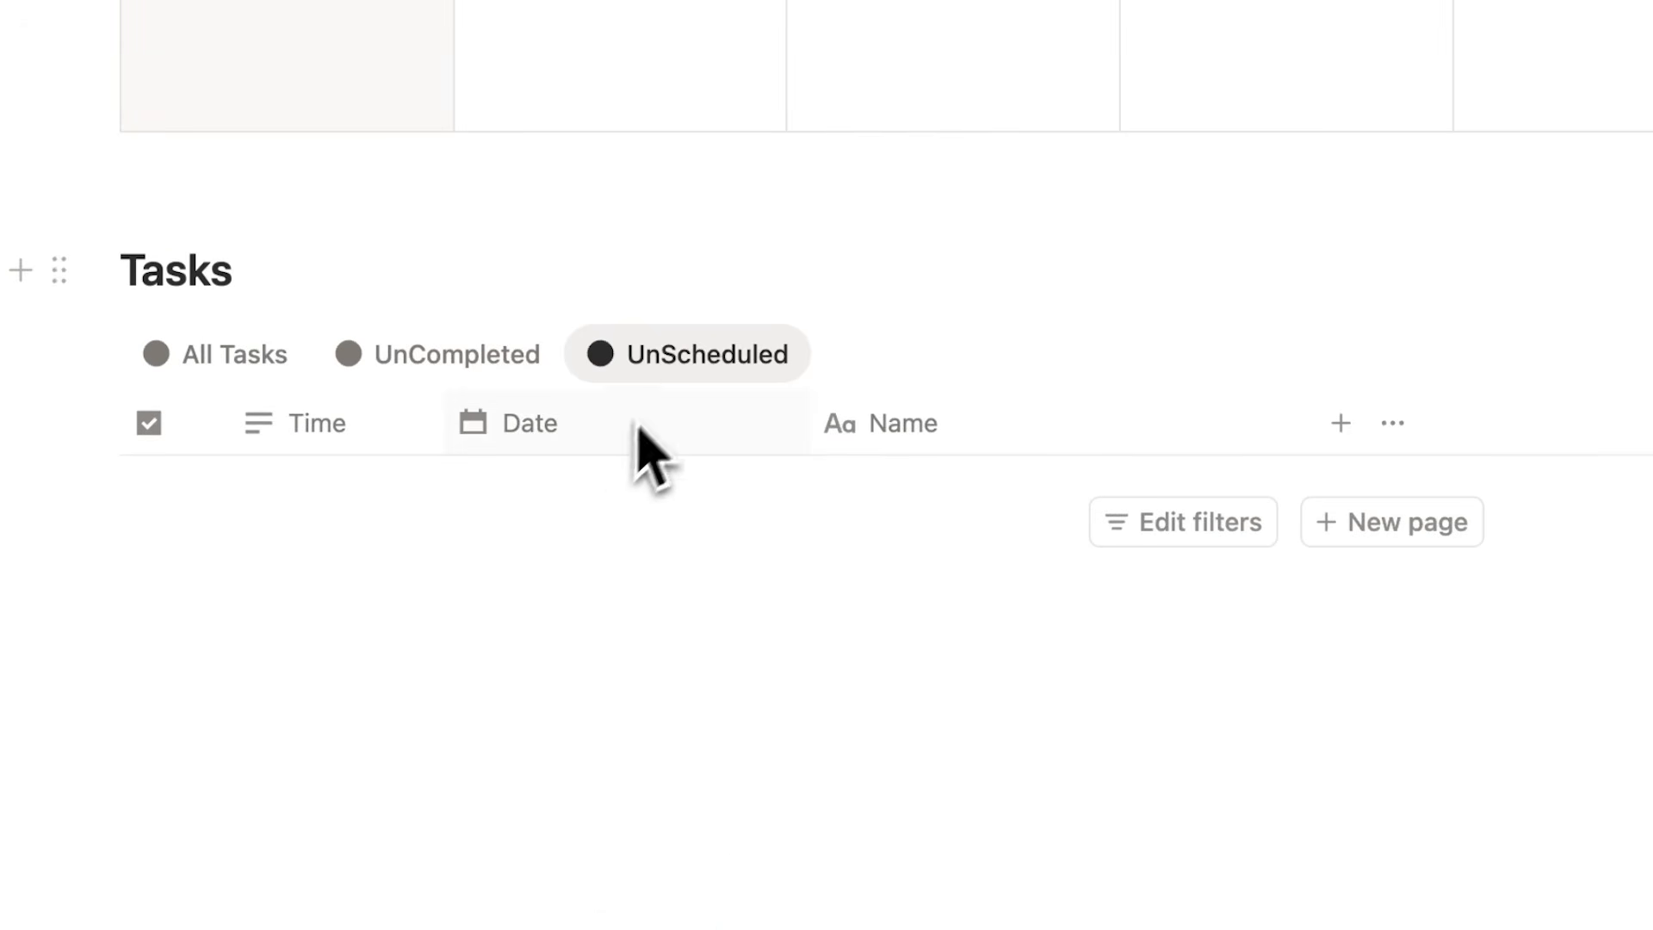
click(487, 360)
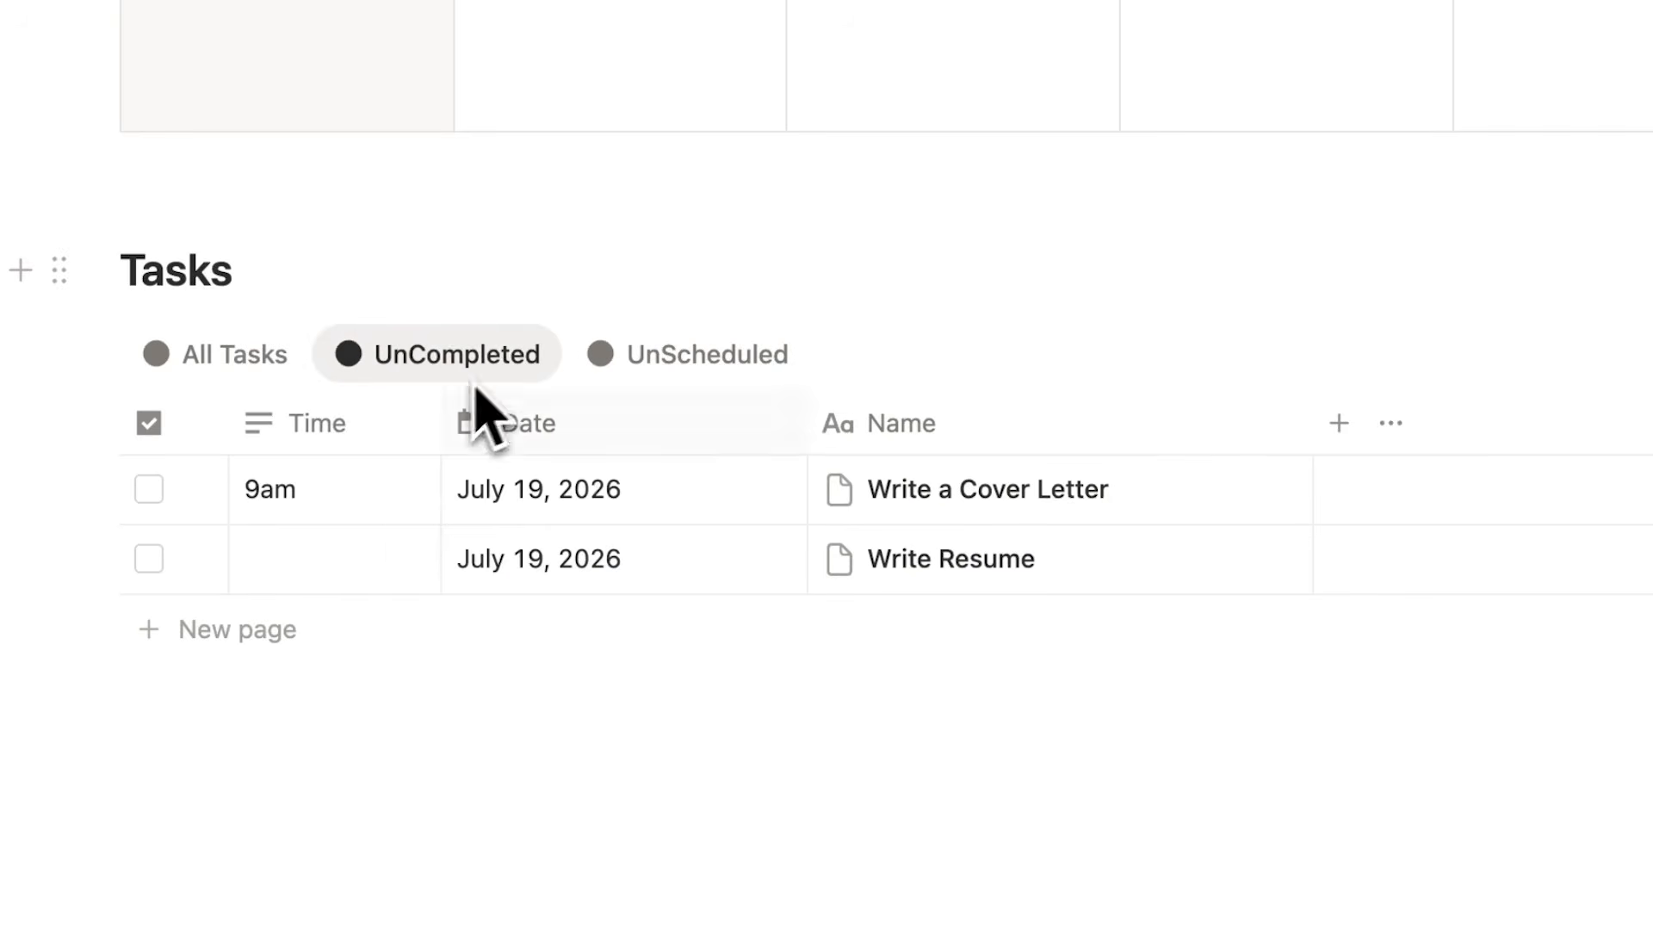
click(203, 370)
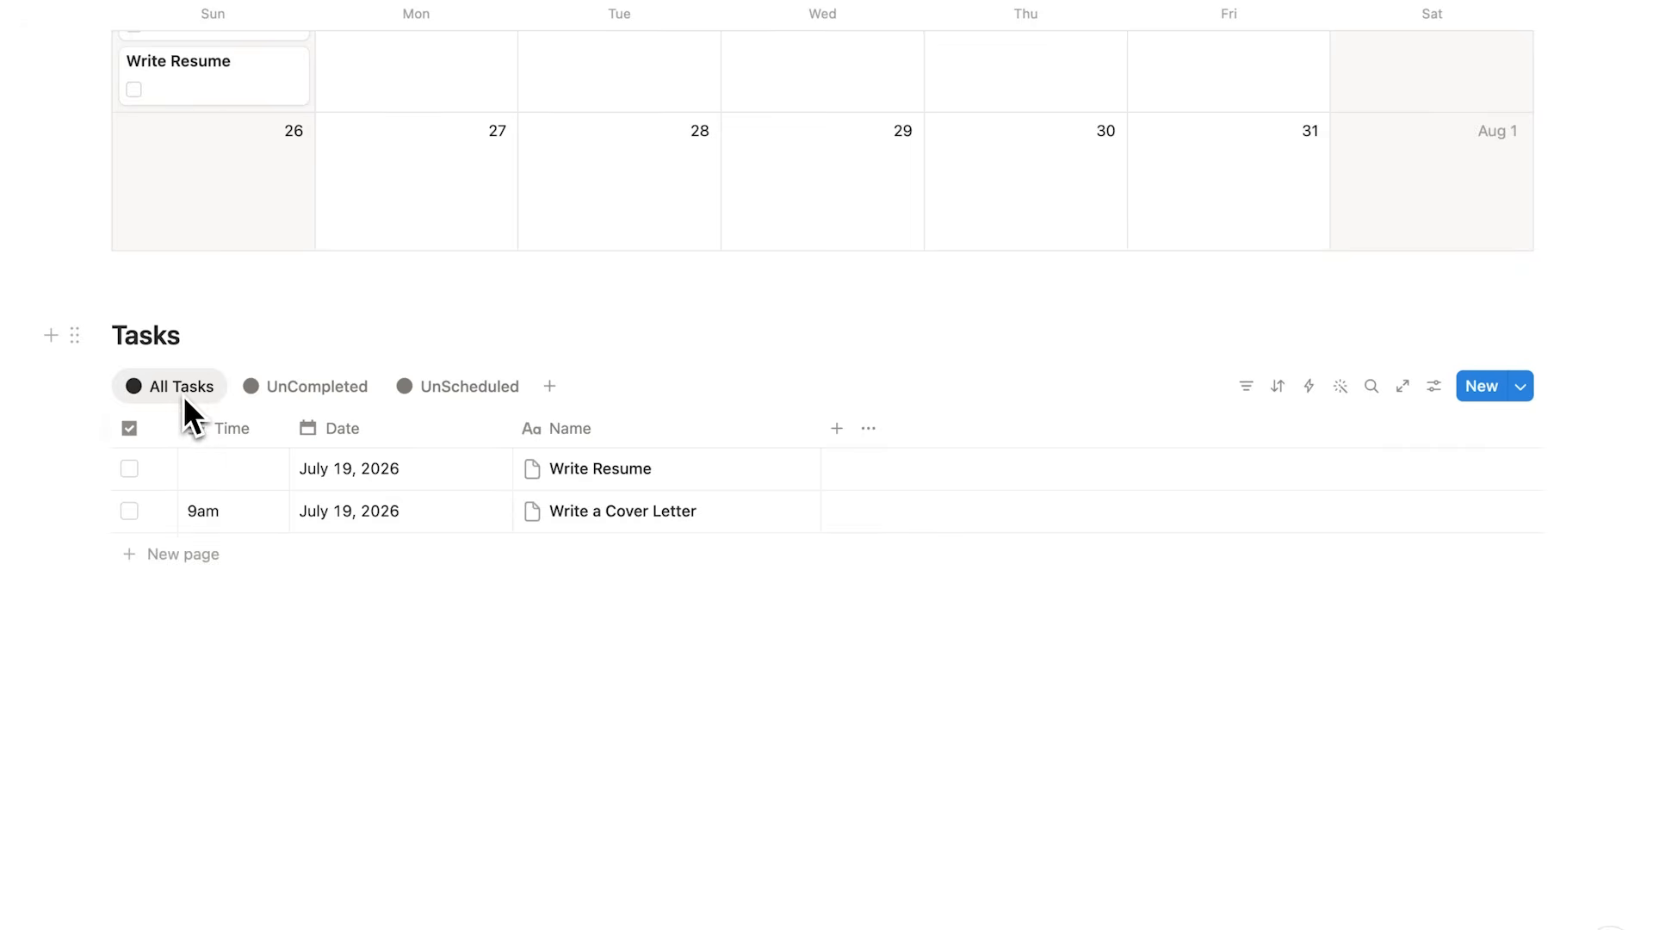
Reschedule "Write Resume" to July 20 in the month calendar, check its date in the Tasks table, and move it back to July 19.
scroll(235, 487, up, 4)
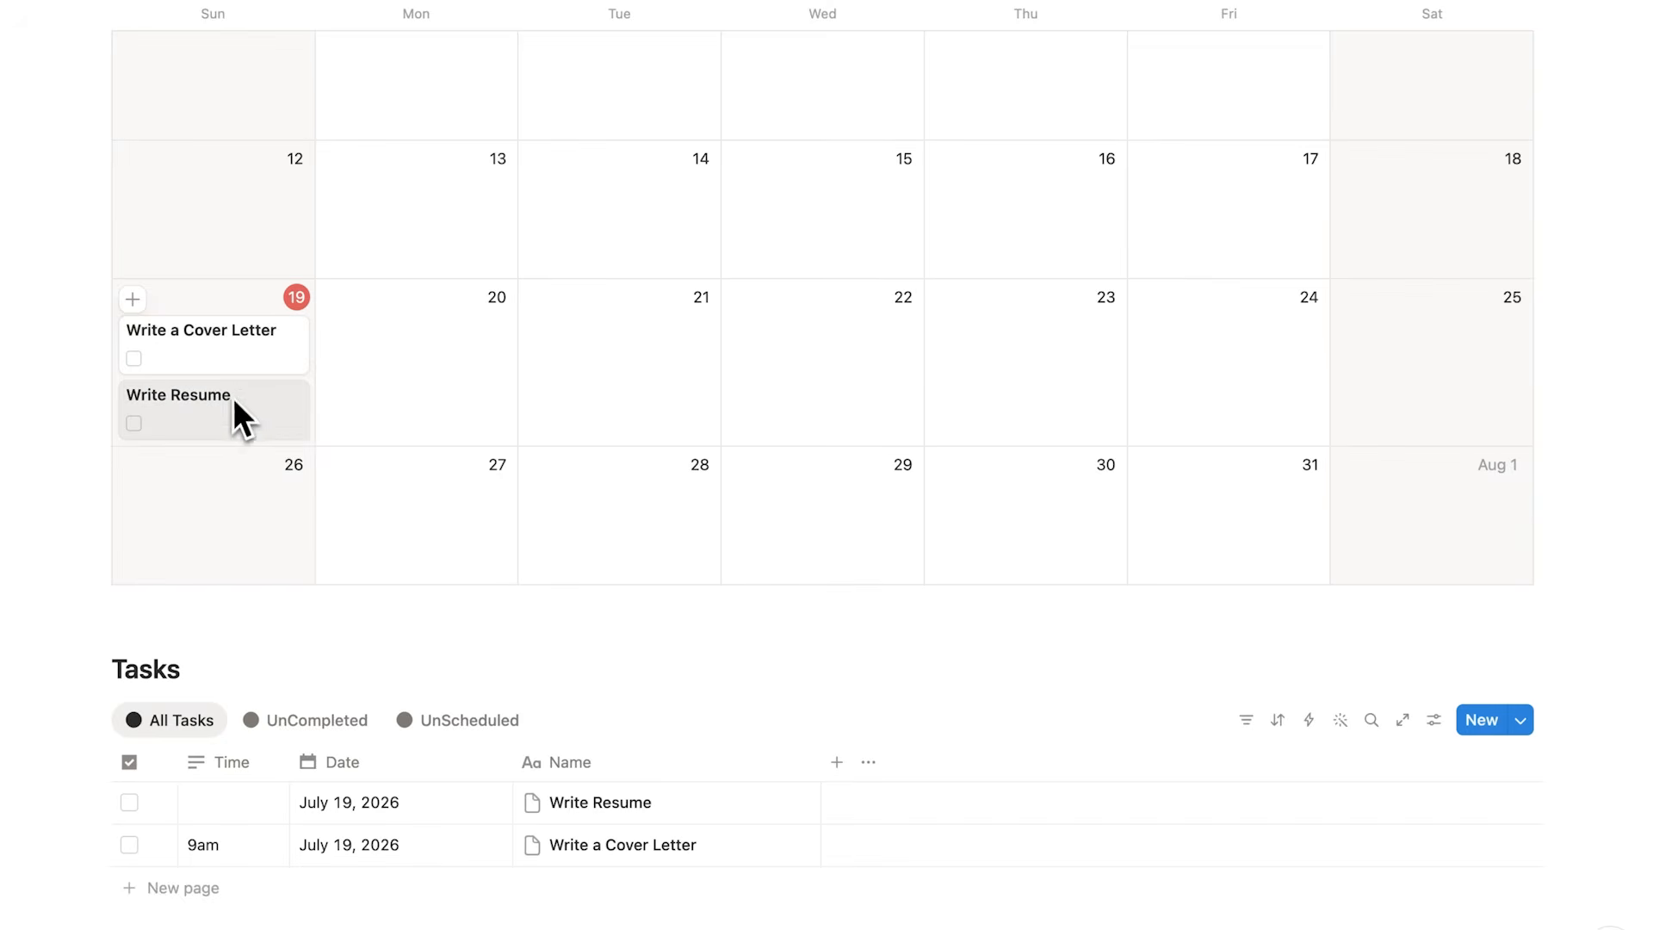
drag(253, 421, 489, 370)
scroll(354, 648, down, 2)
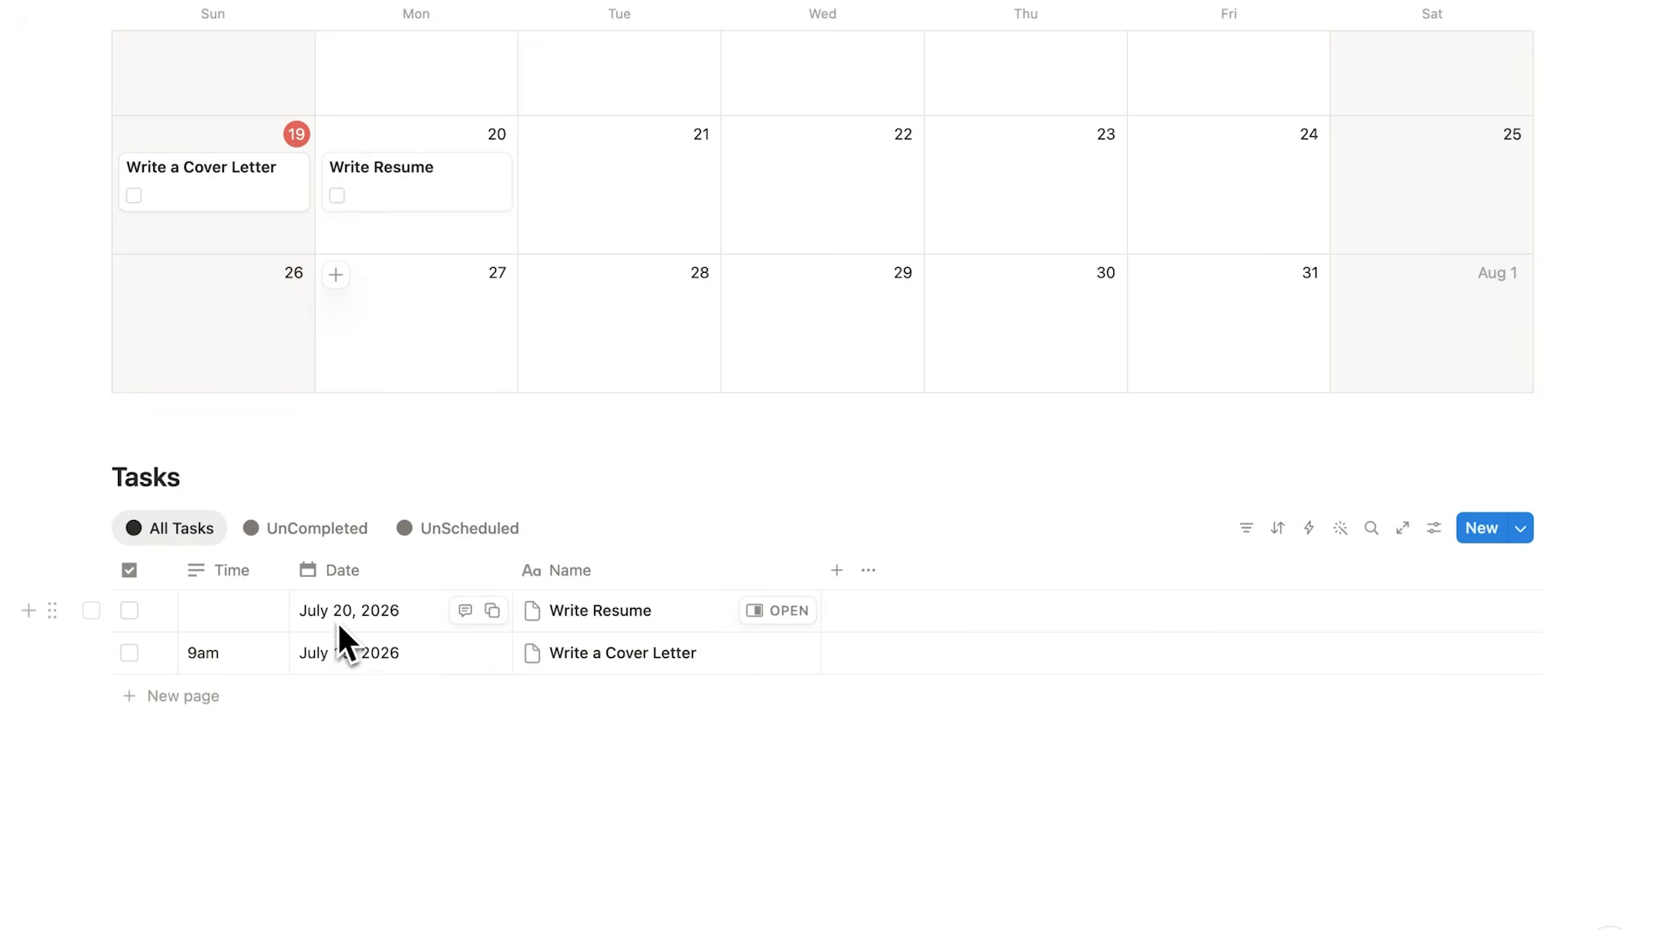
scroll(354, 624, up, 2)
drag(426, 358, 211, 320)
Set the time of "Write Resume" to 11am in the Time Blocking table.
scroll(389, 249, up, 8)
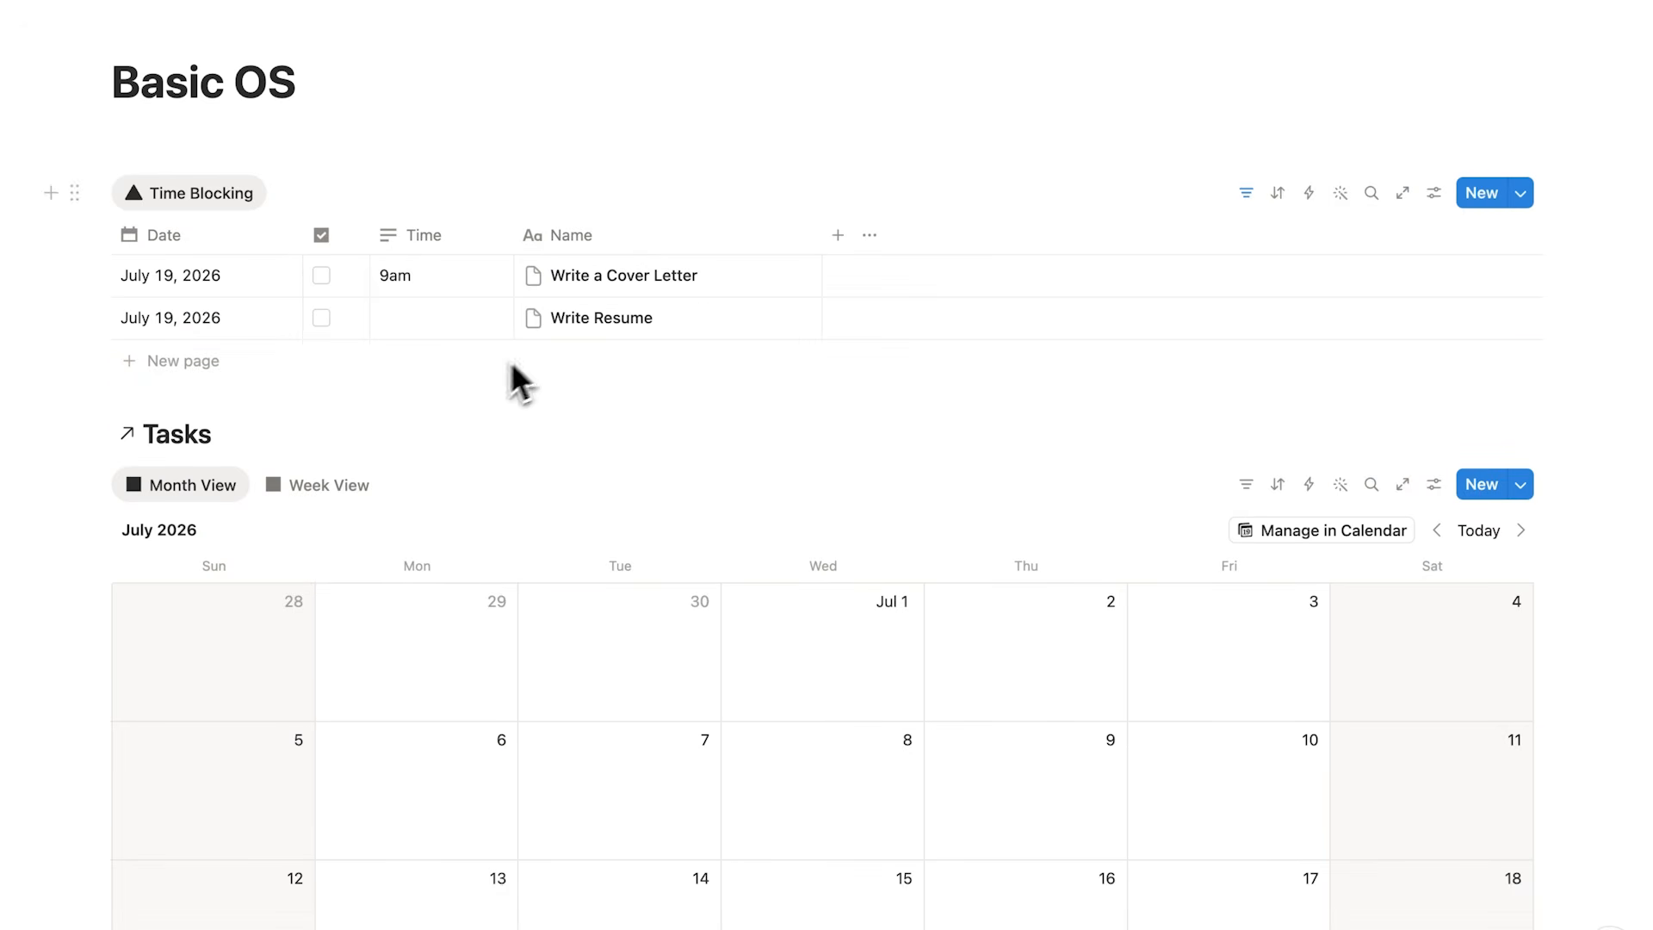
click(415, 326)
text(11am)
key(Return)
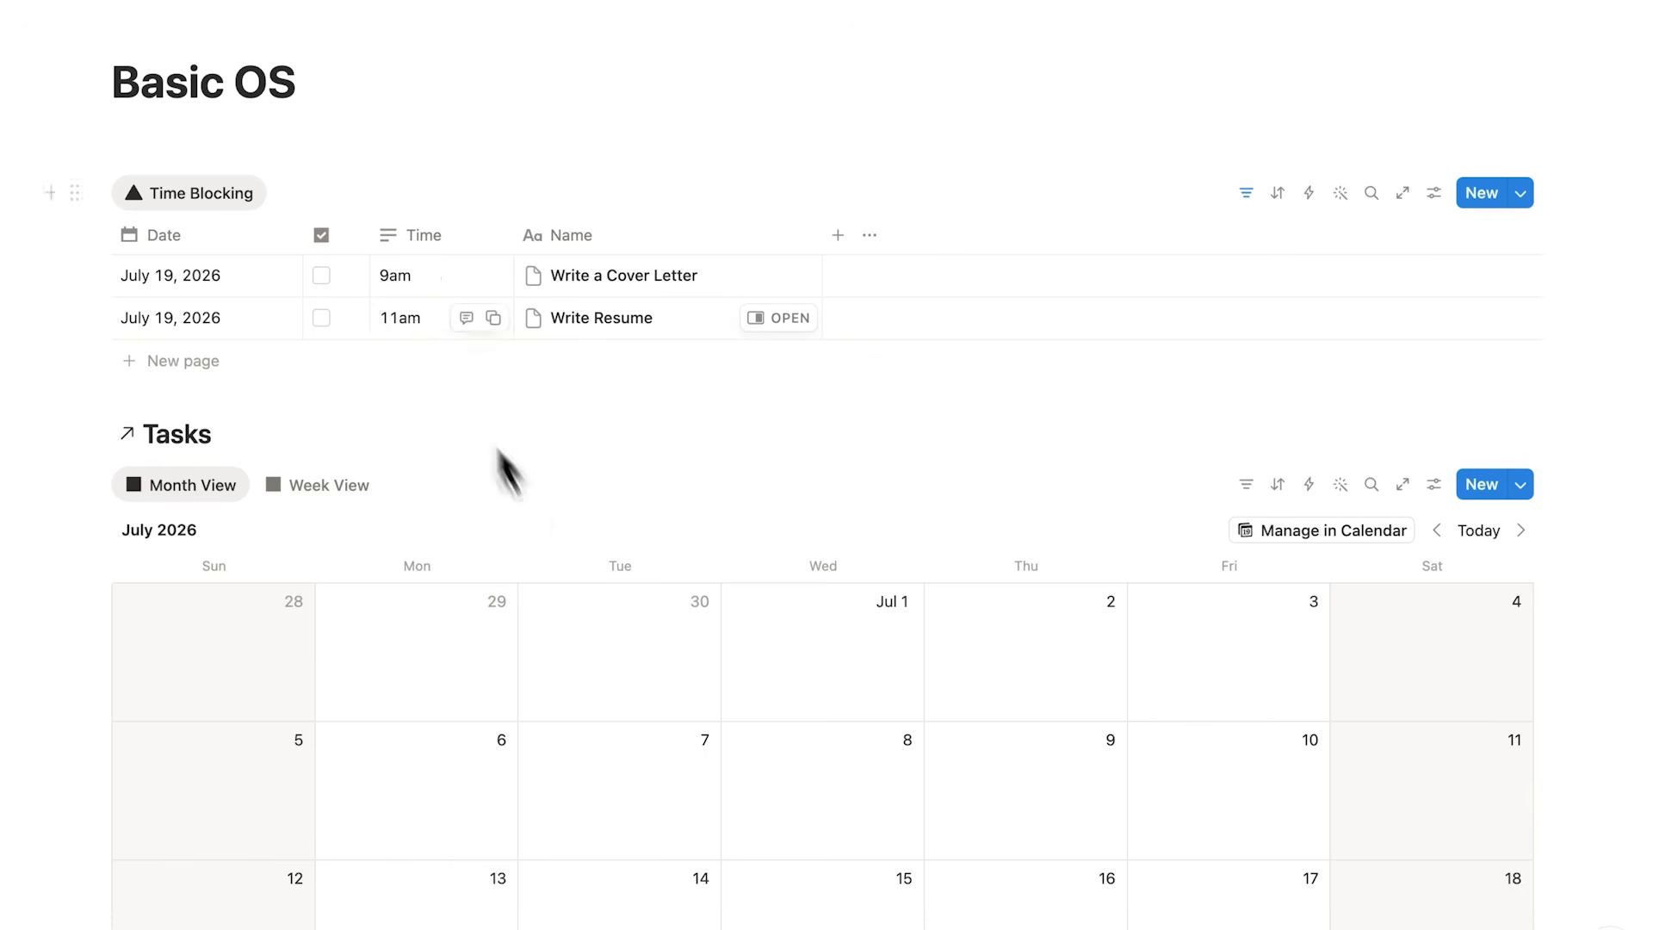
Mark "Write a Cover Letter" as done in the Time Blocking table and check its status in the month calendar and Tasks table.
click(323, 275)
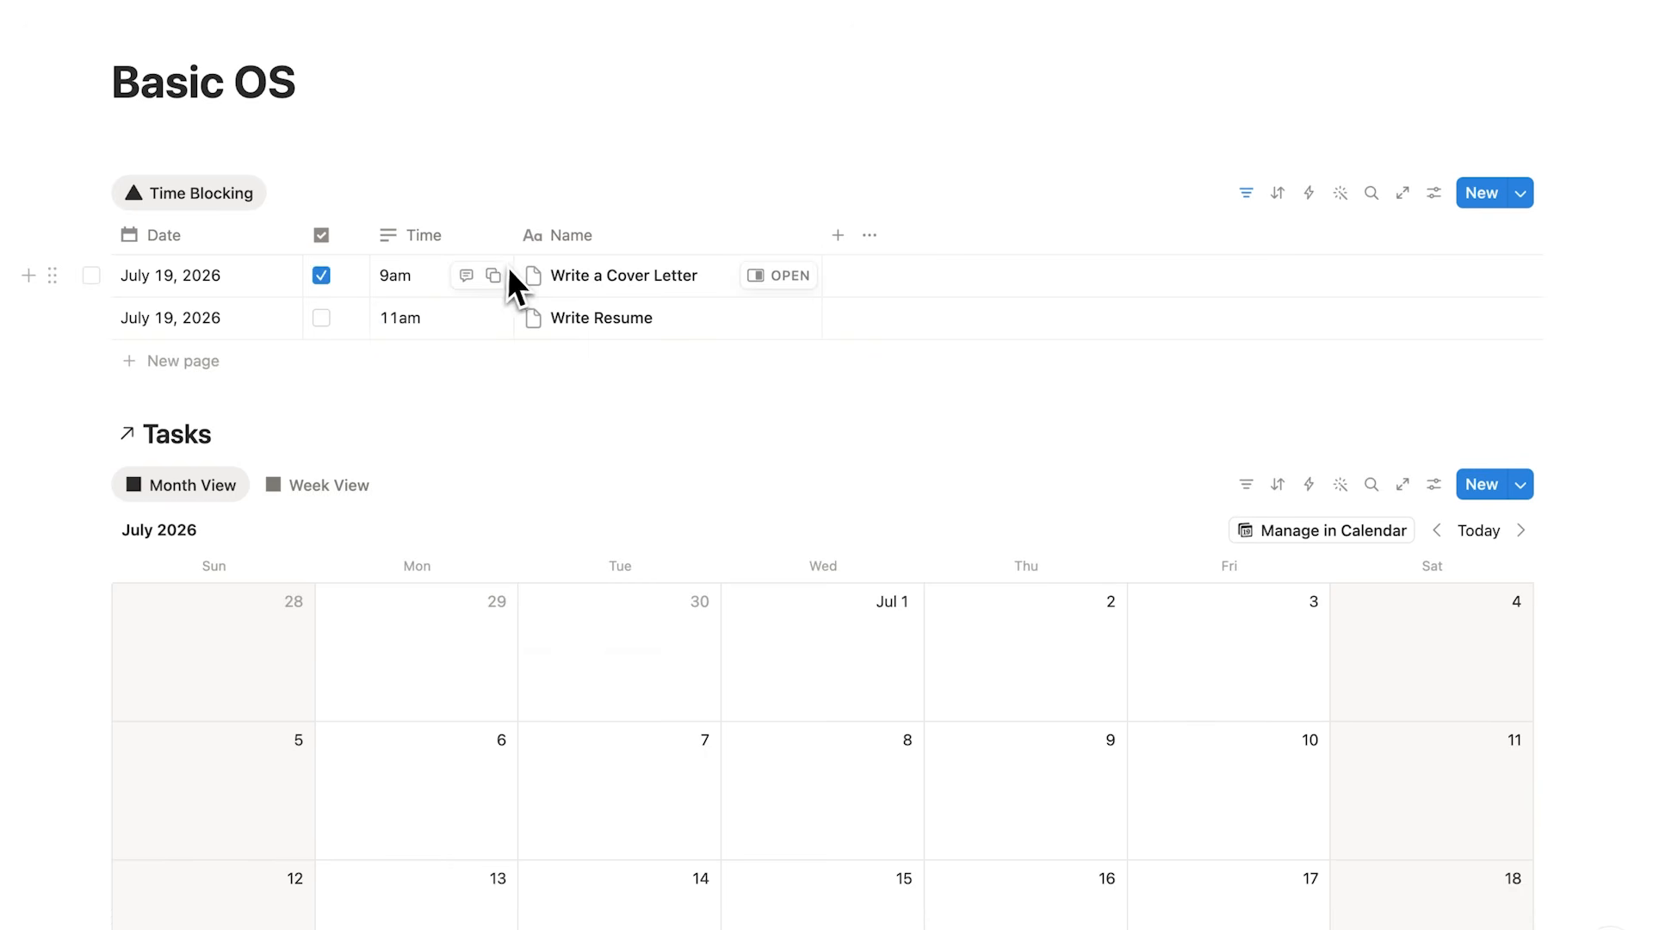
scroll(327, 297, down, 10)
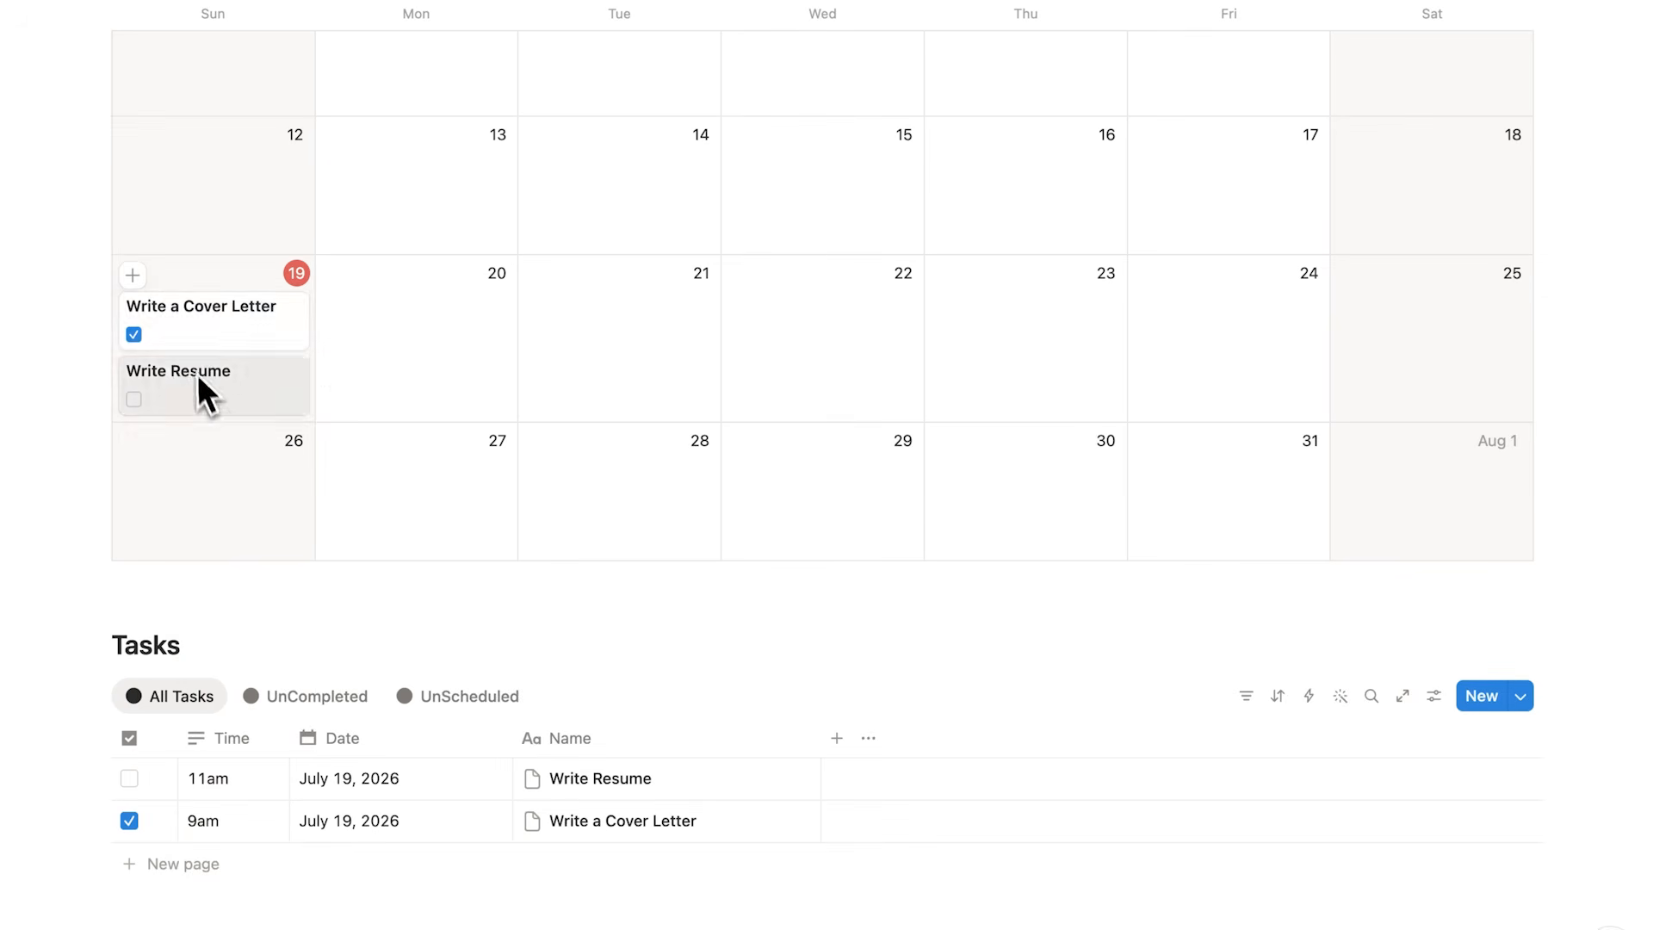
scroll(198, 336, down, 5)
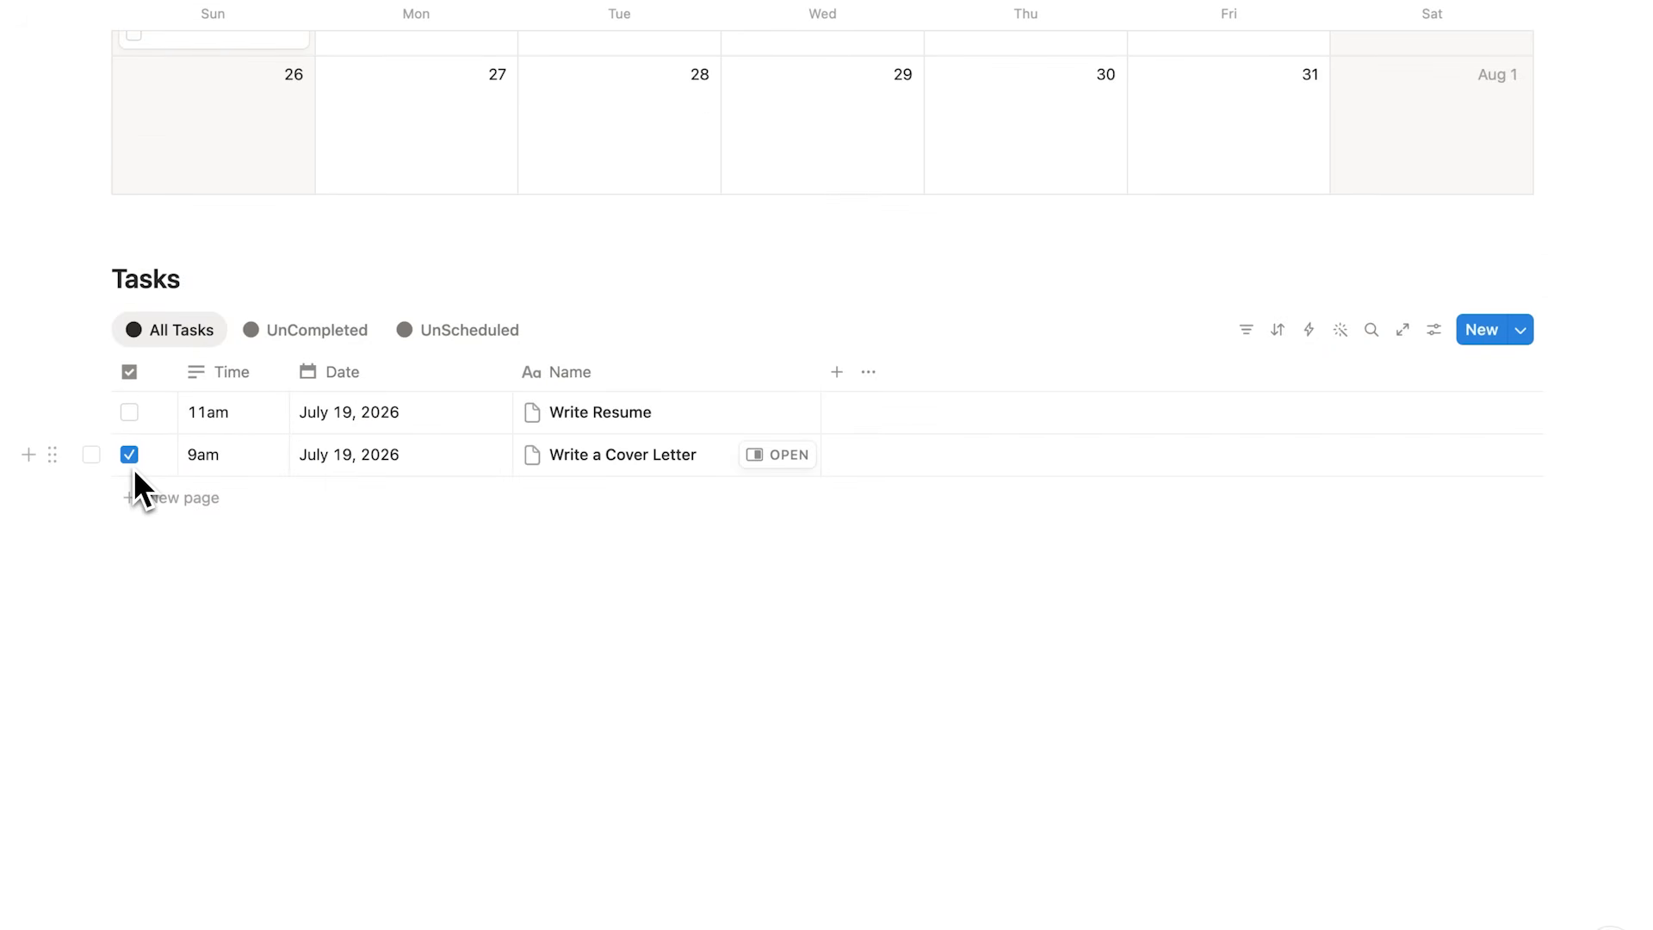
scroll(350, 631, up, 15)
scroll(757, 462, down, 4)
scroll(528, 741, down, 10)
scroll(726, 295, up, 15)
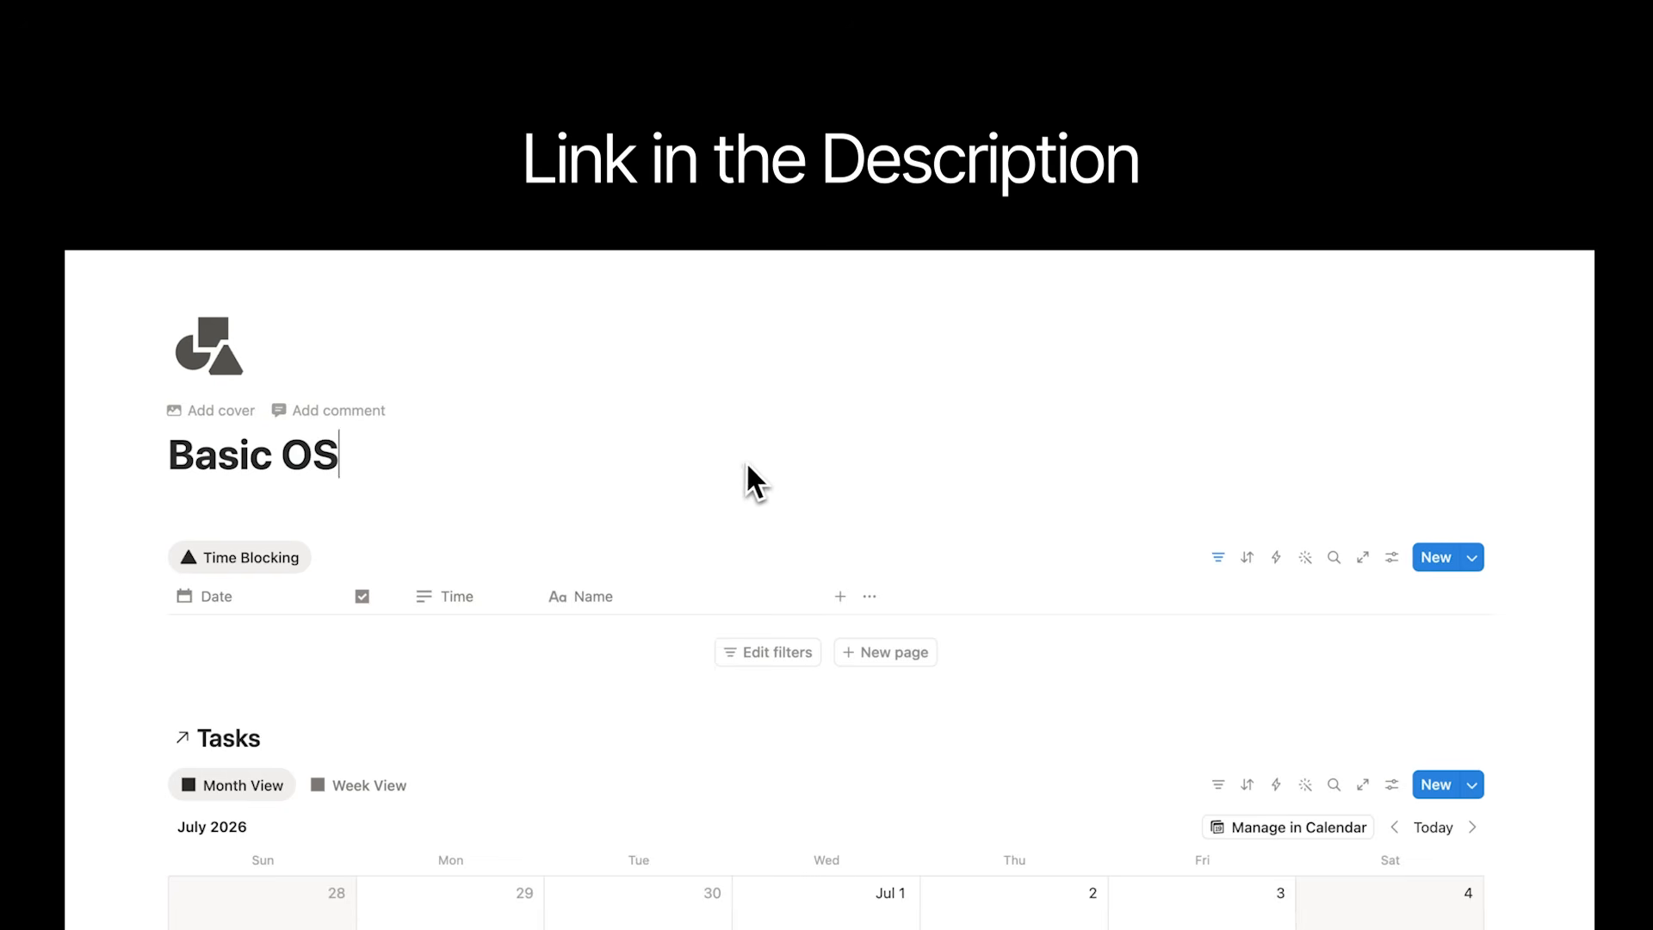
scroll(779, 464, down, 10)
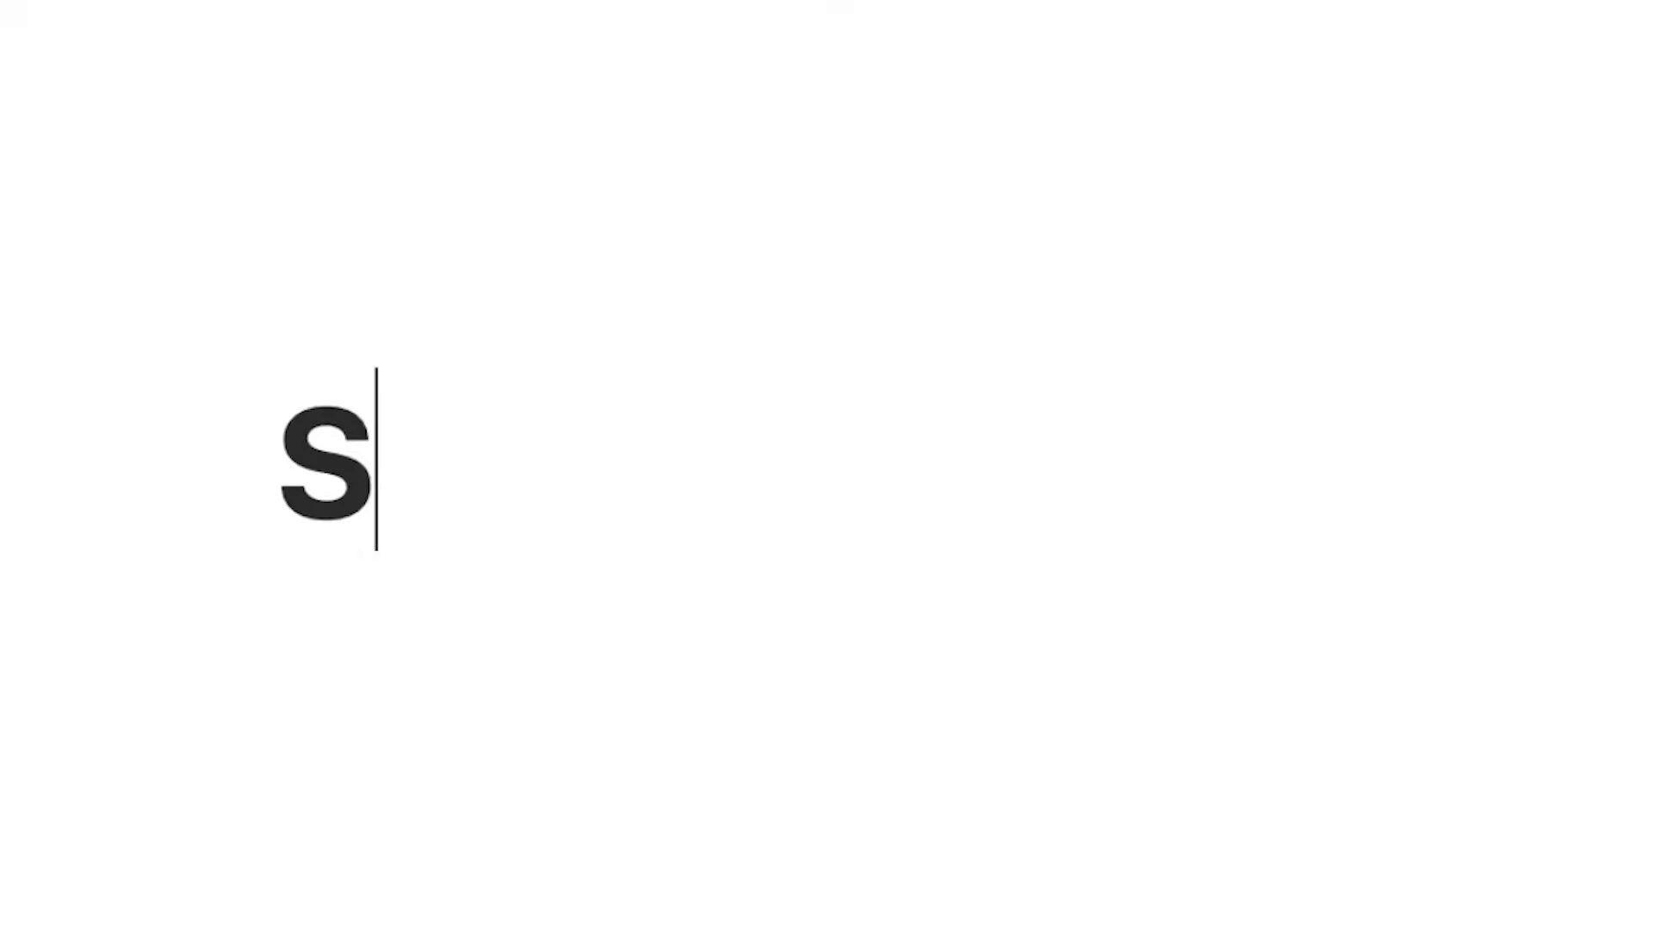
Write the heading "Step 2" and fill the three to-do items with "Notion’s Structure", "Command List" and "How to".
text(tep 2)
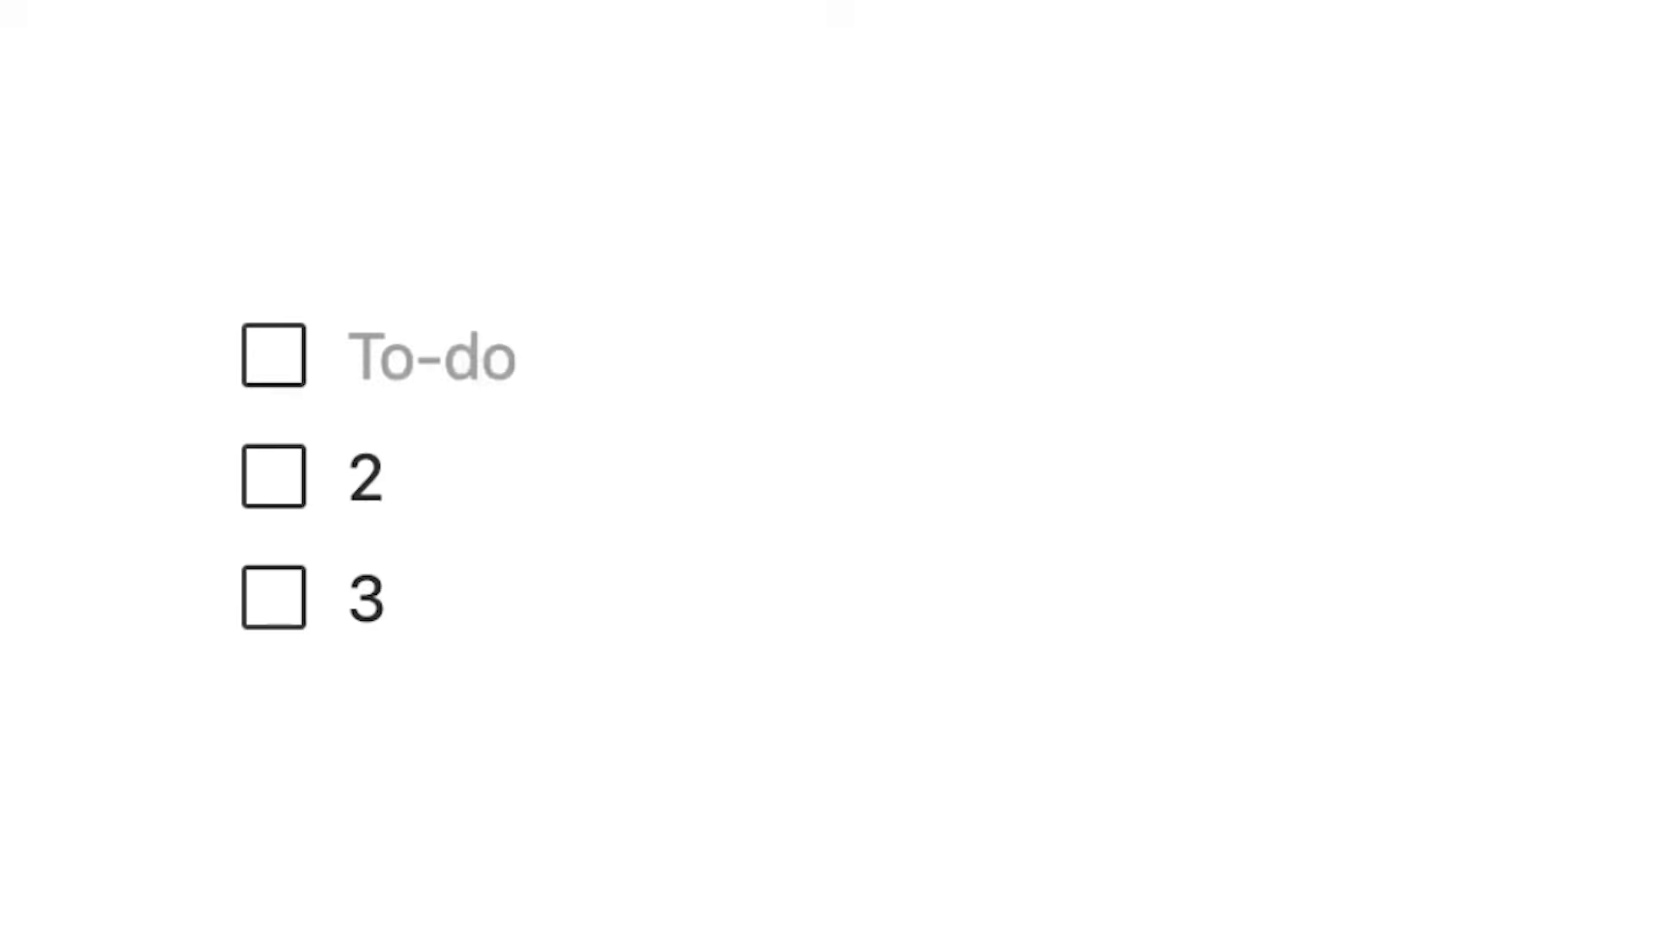
text(Notion’s Structure)
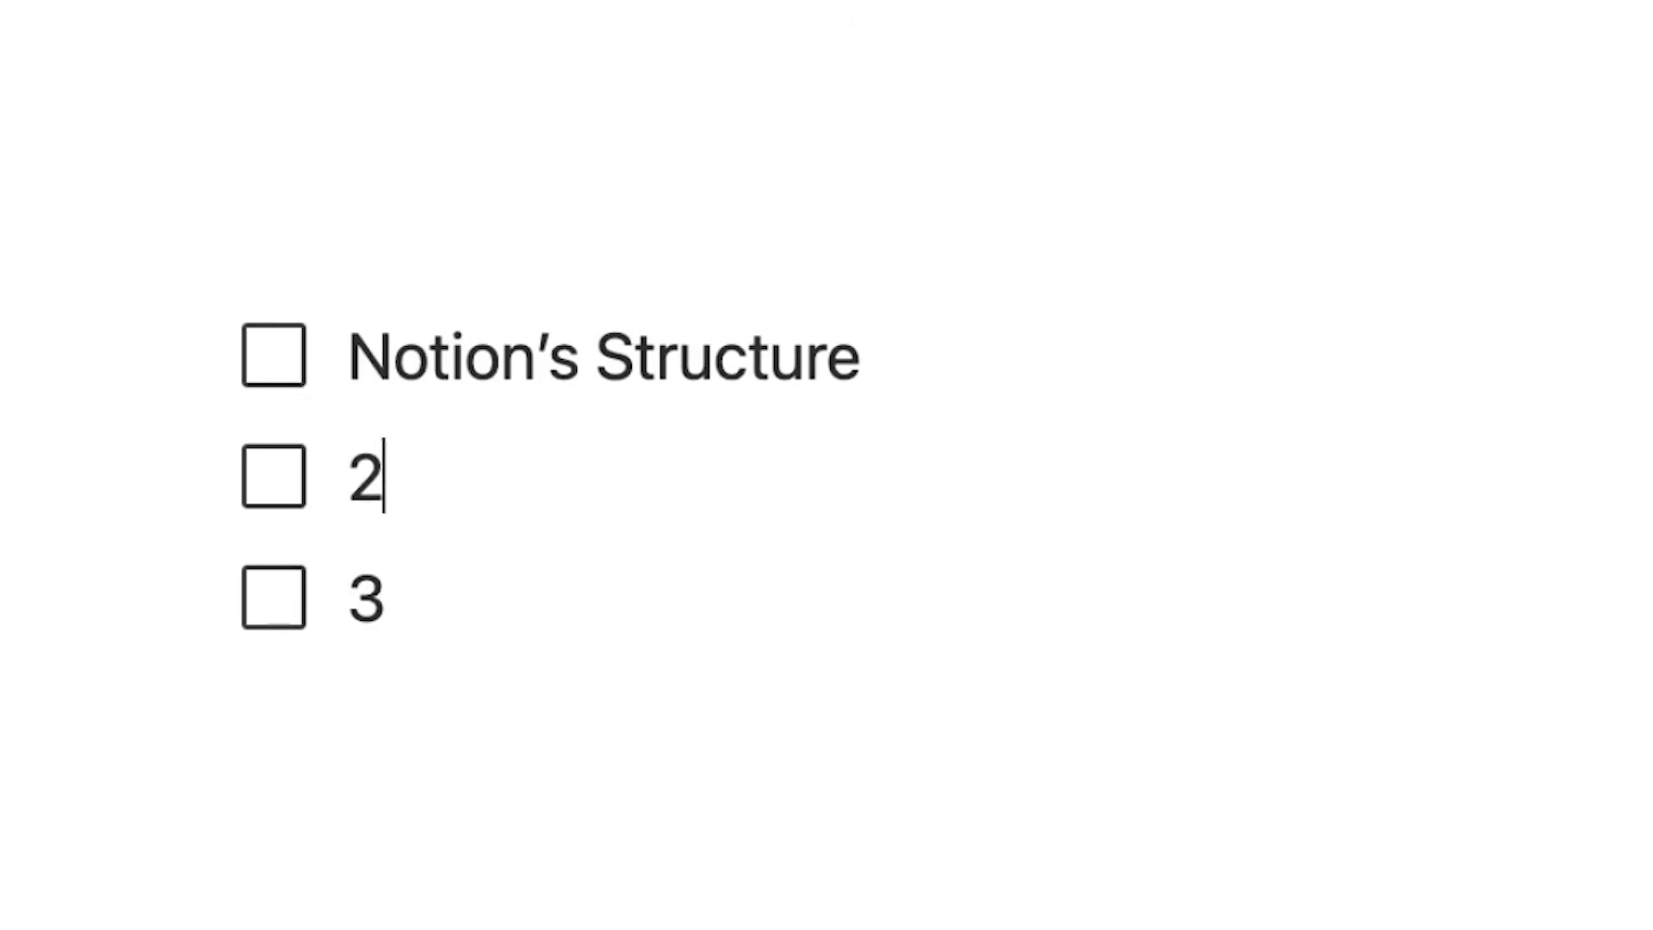
key(BackSpace)
text(Command List)
key(Down)
key(BackSpace)
text(How to)
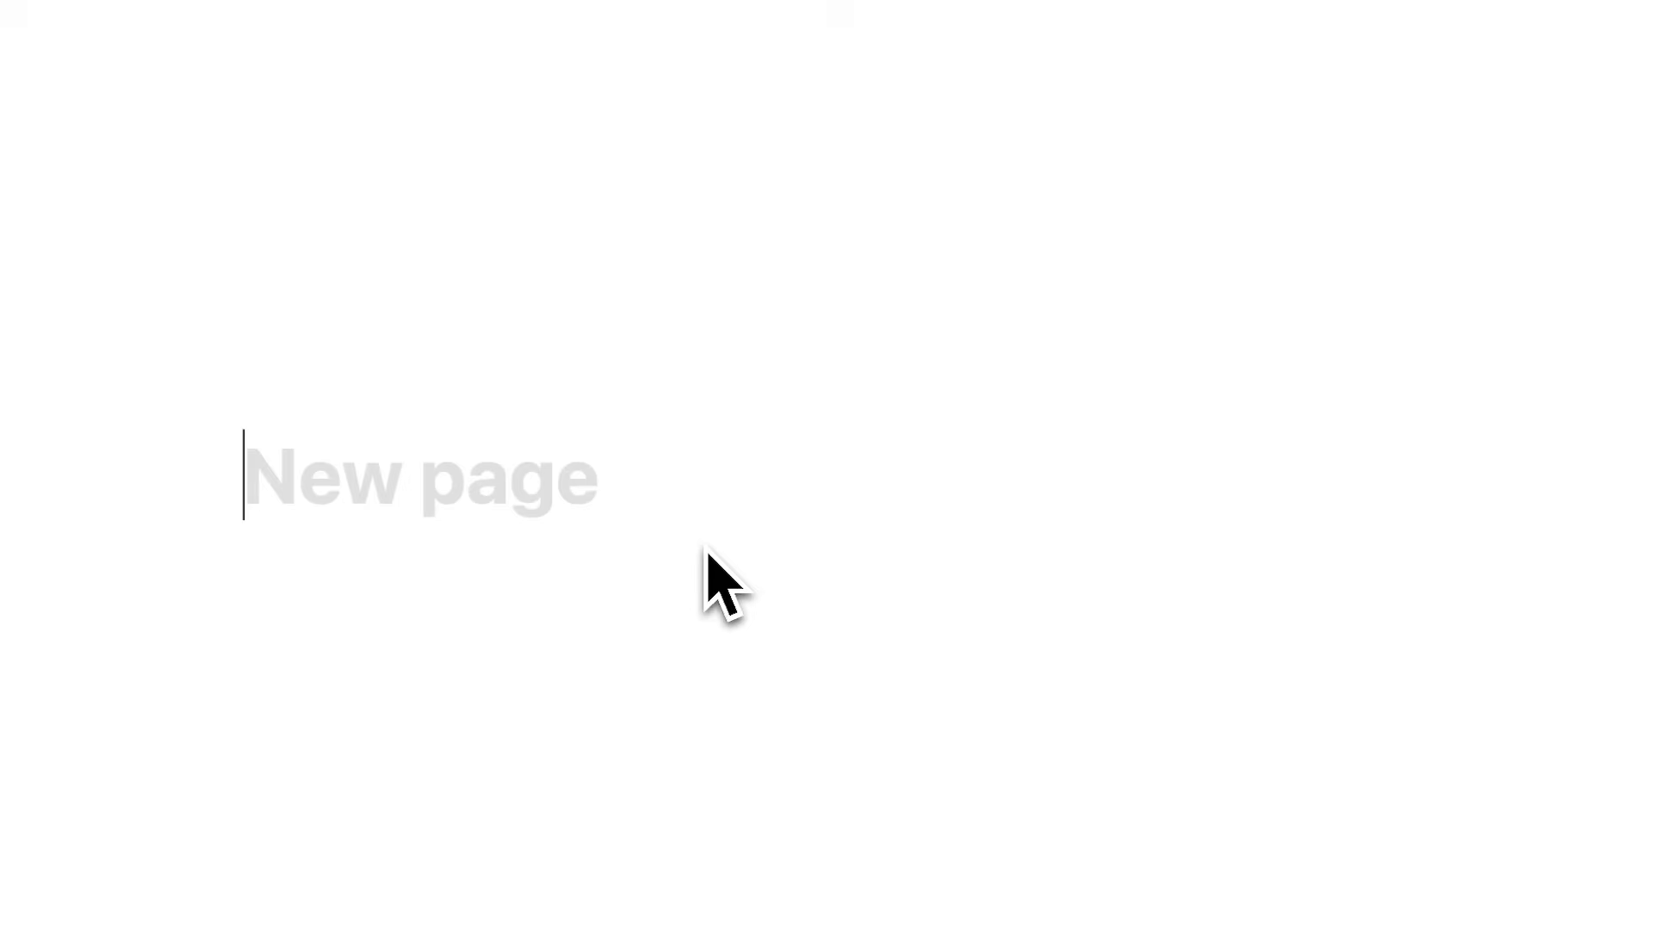
Title the new page "Name of the page" and move on to its body.
text(Titl)
key(BackSpace)
key(BackSpace)
key(BackSpace)
key(BackSpace)
text(Name of the page)
key(Return)
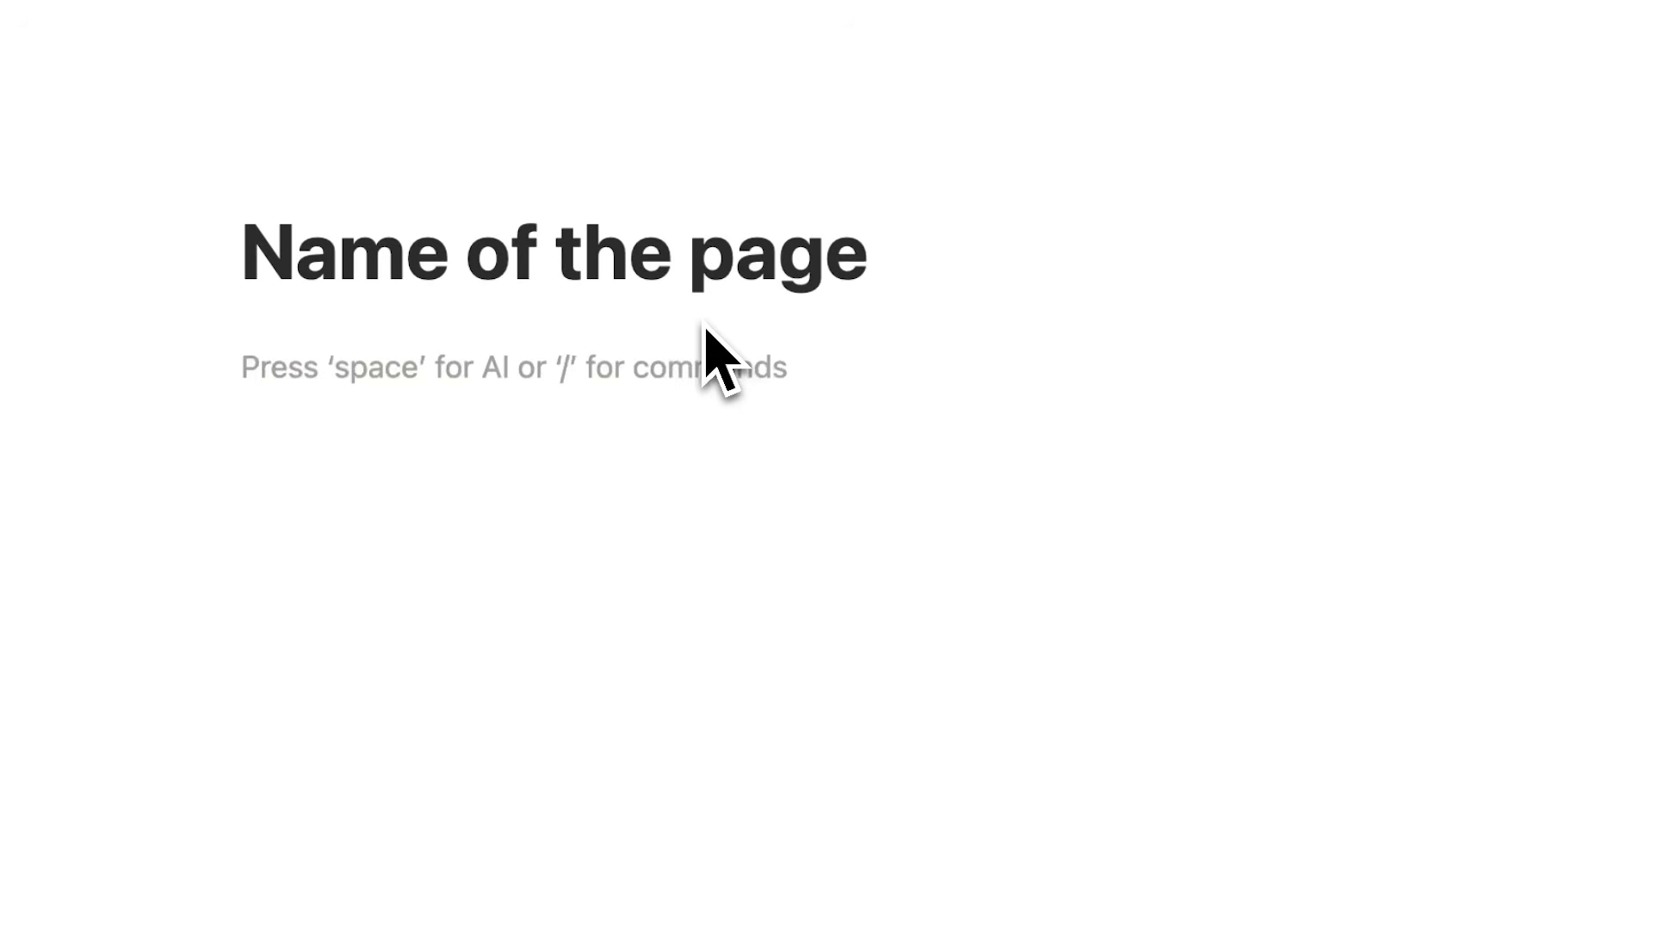
Add a series of empty lines in the body below the page title.
key(Return)
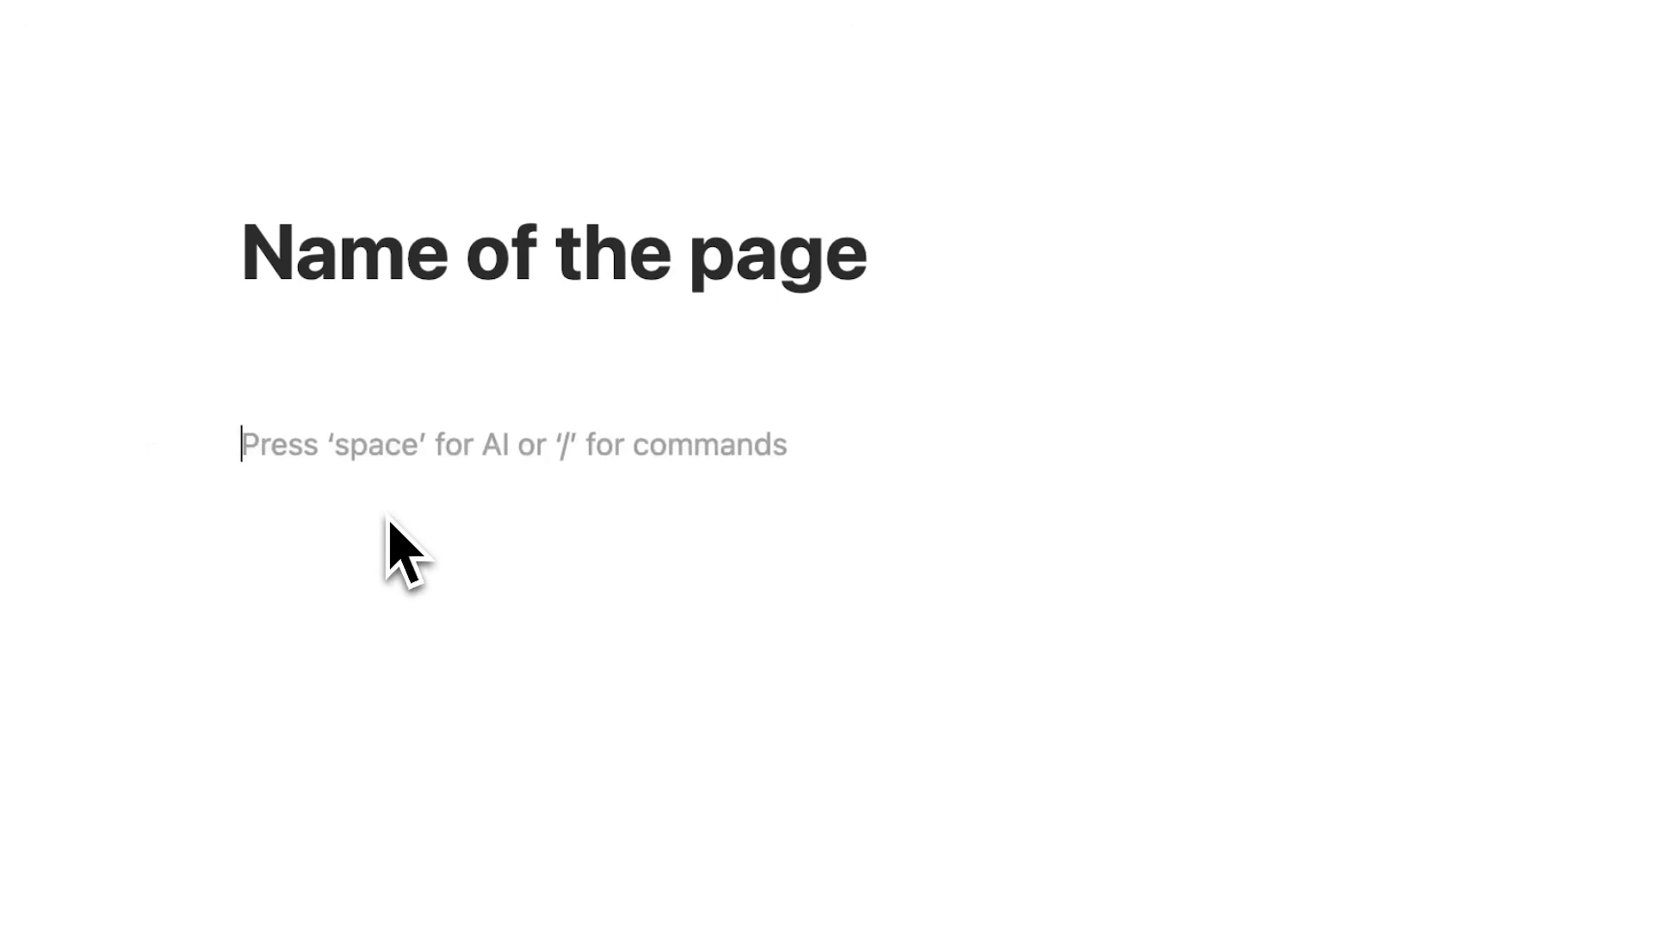
key(Return)
key(Return)
key(Return)
key(Return)
key(Return)
key(Return)
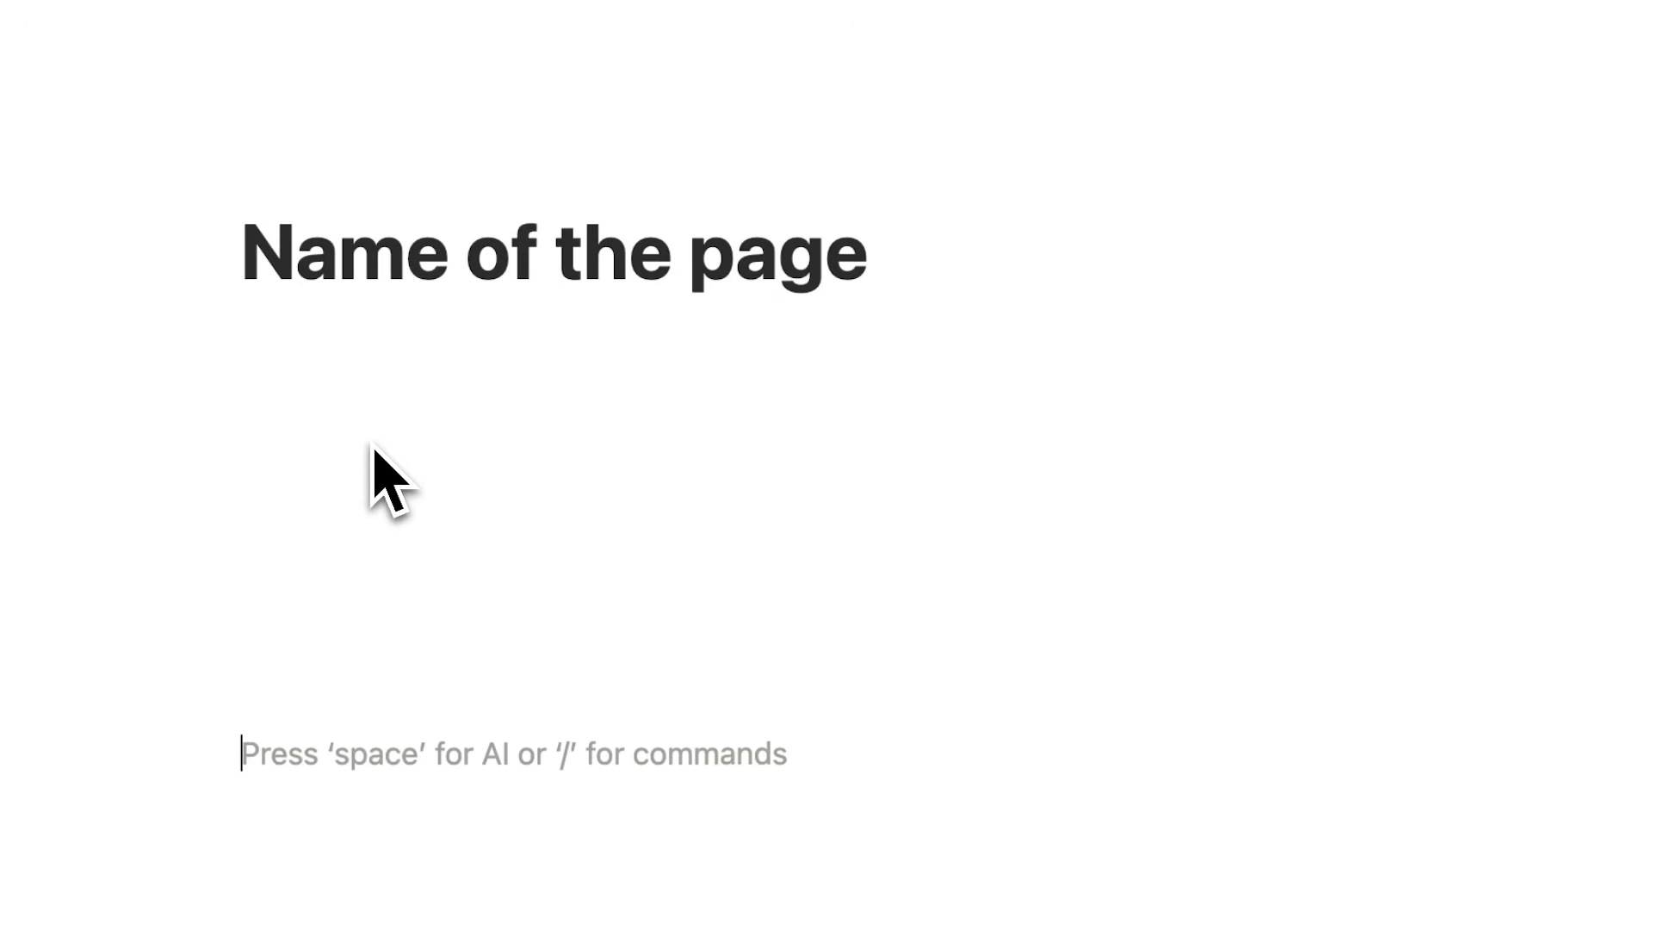
Write "text" on one of the empty lines below the title and start a new line under it.
click(387, 484)
click(383, 517)
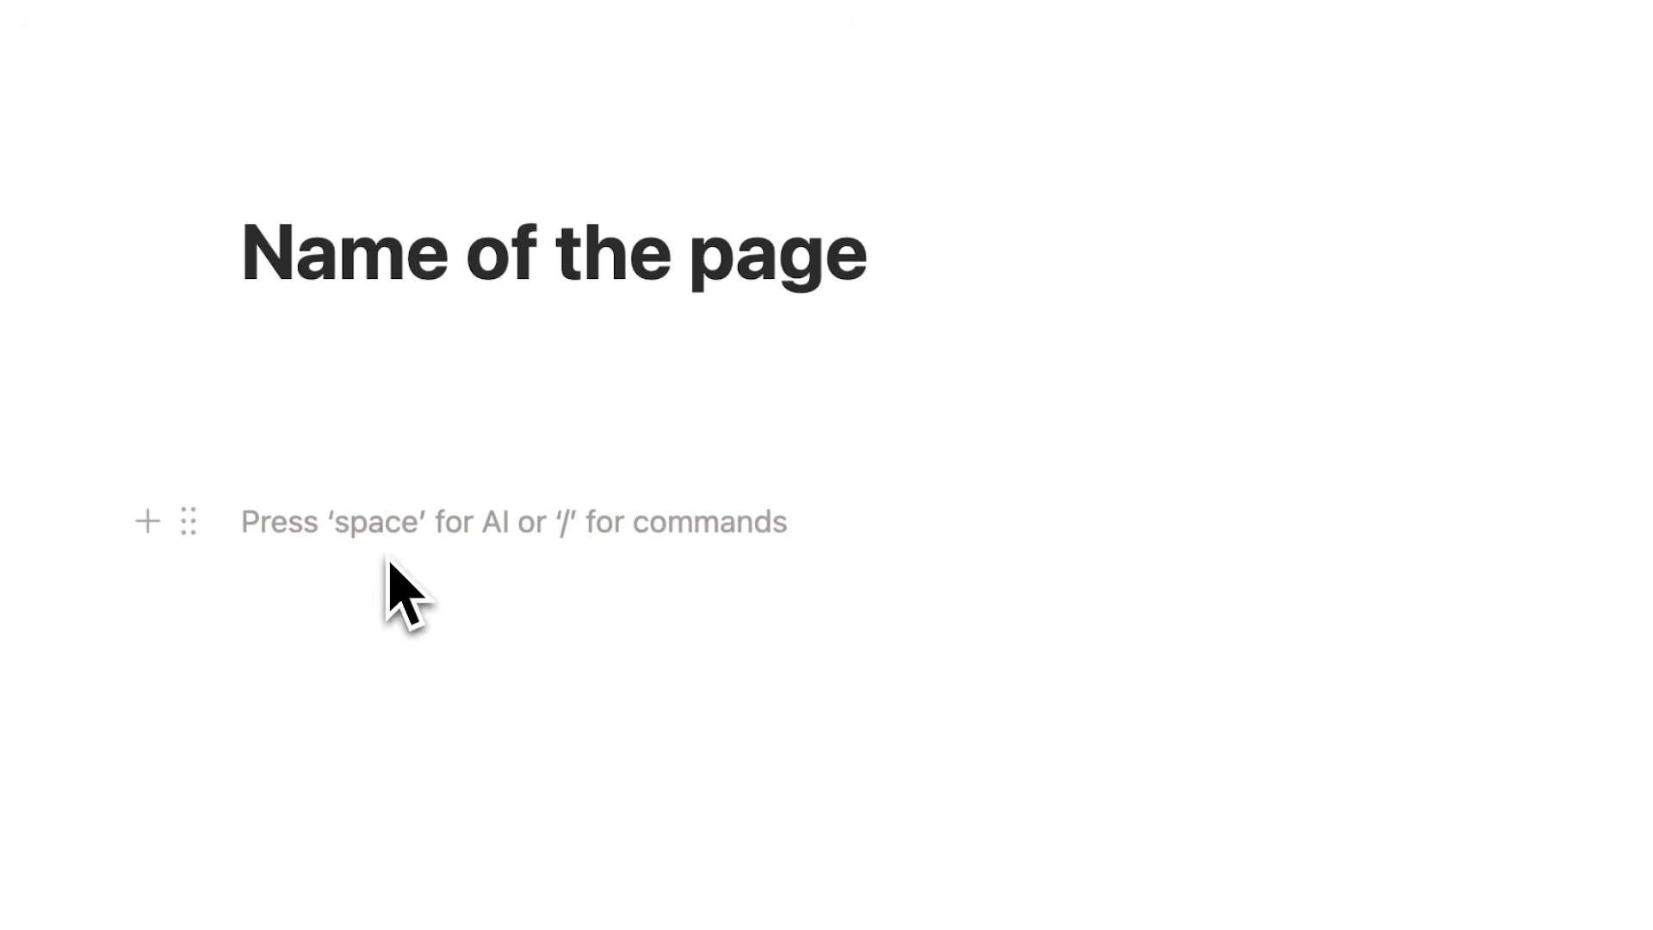
click(325, 615)
click(327, 514)
text(text)
key(Return)
Look through the list of available block commands and insert a to-do list block below the "text" line.
text(/)
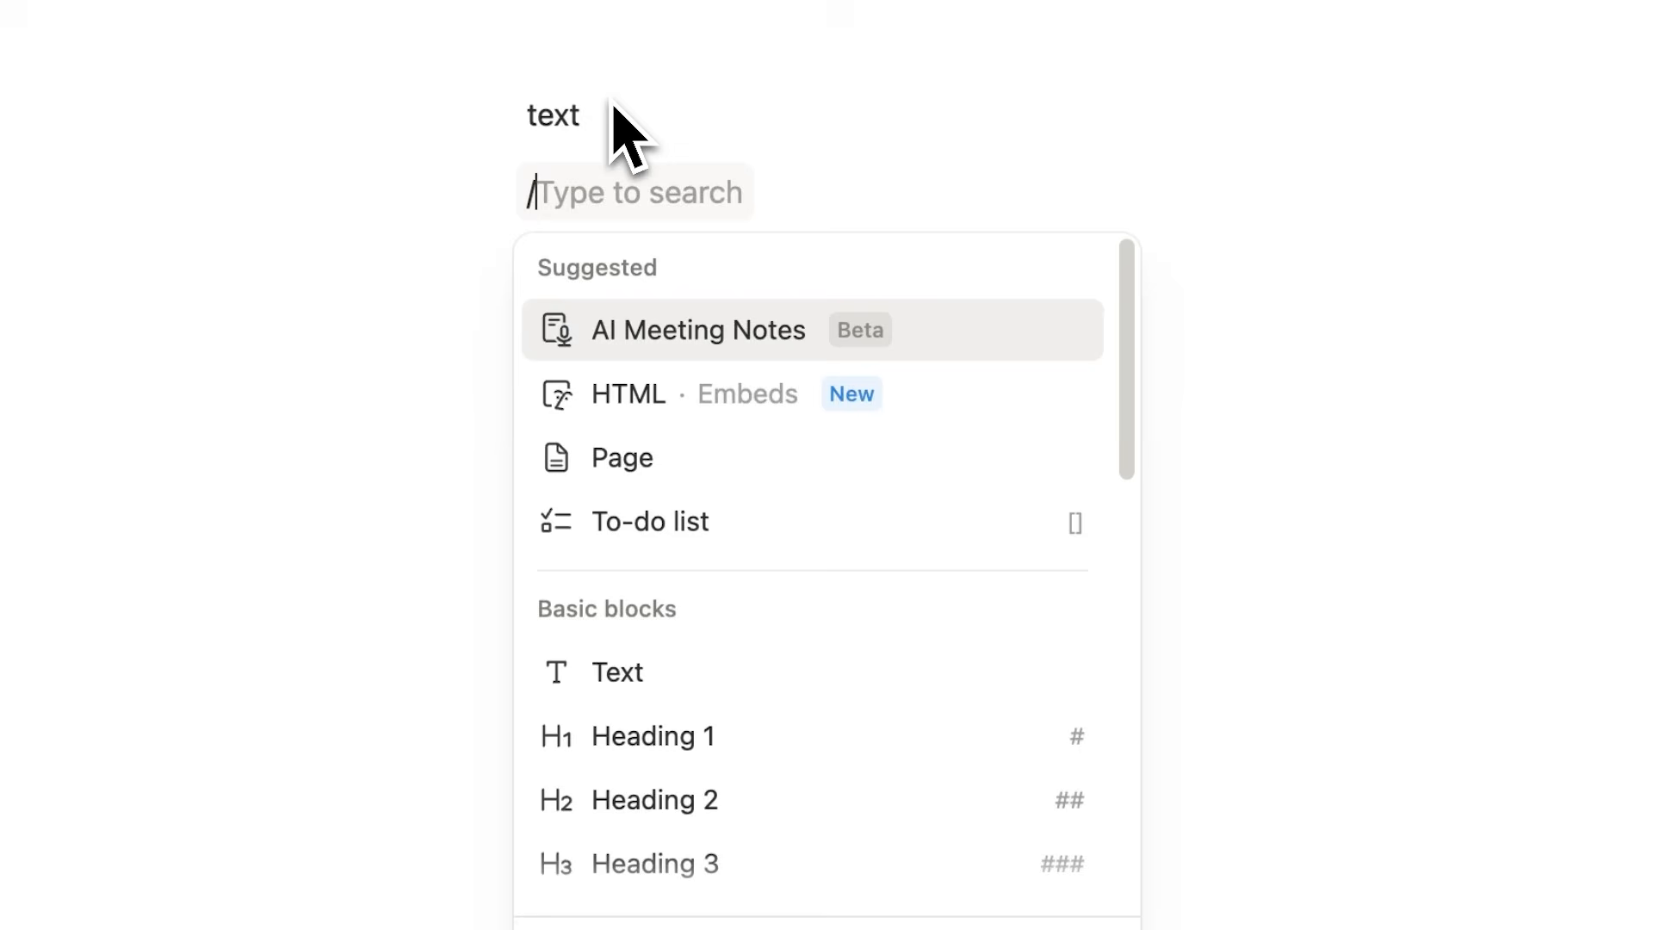
scroll(1128, 295, down, 2)
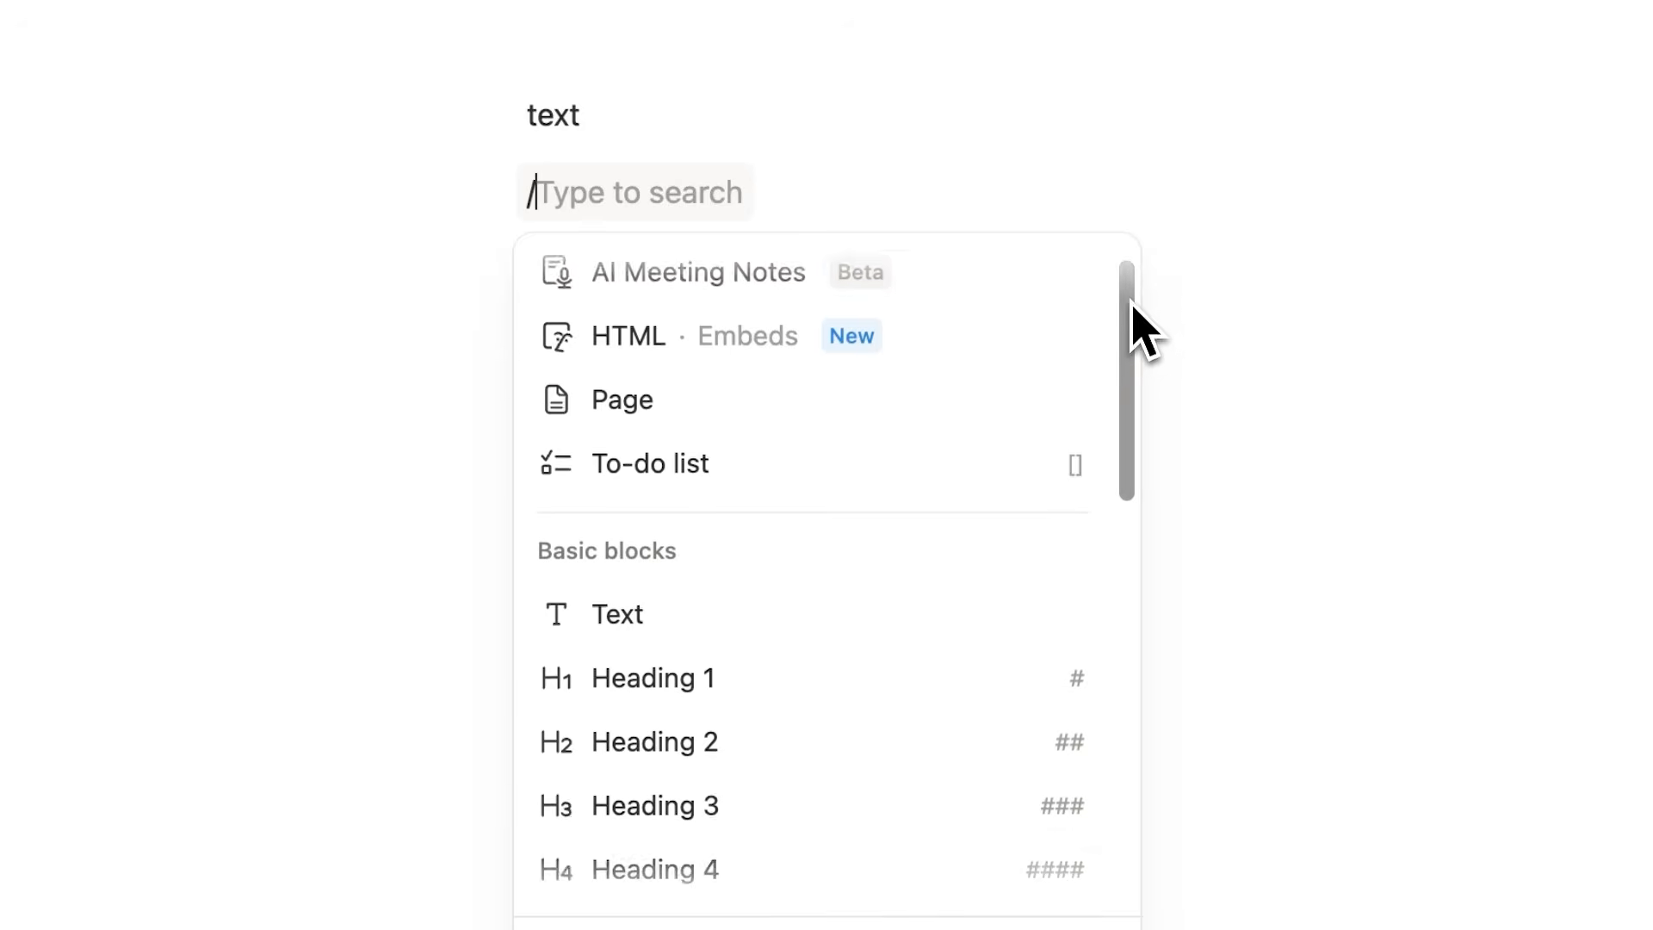
scroll(950, 422, down, 15)
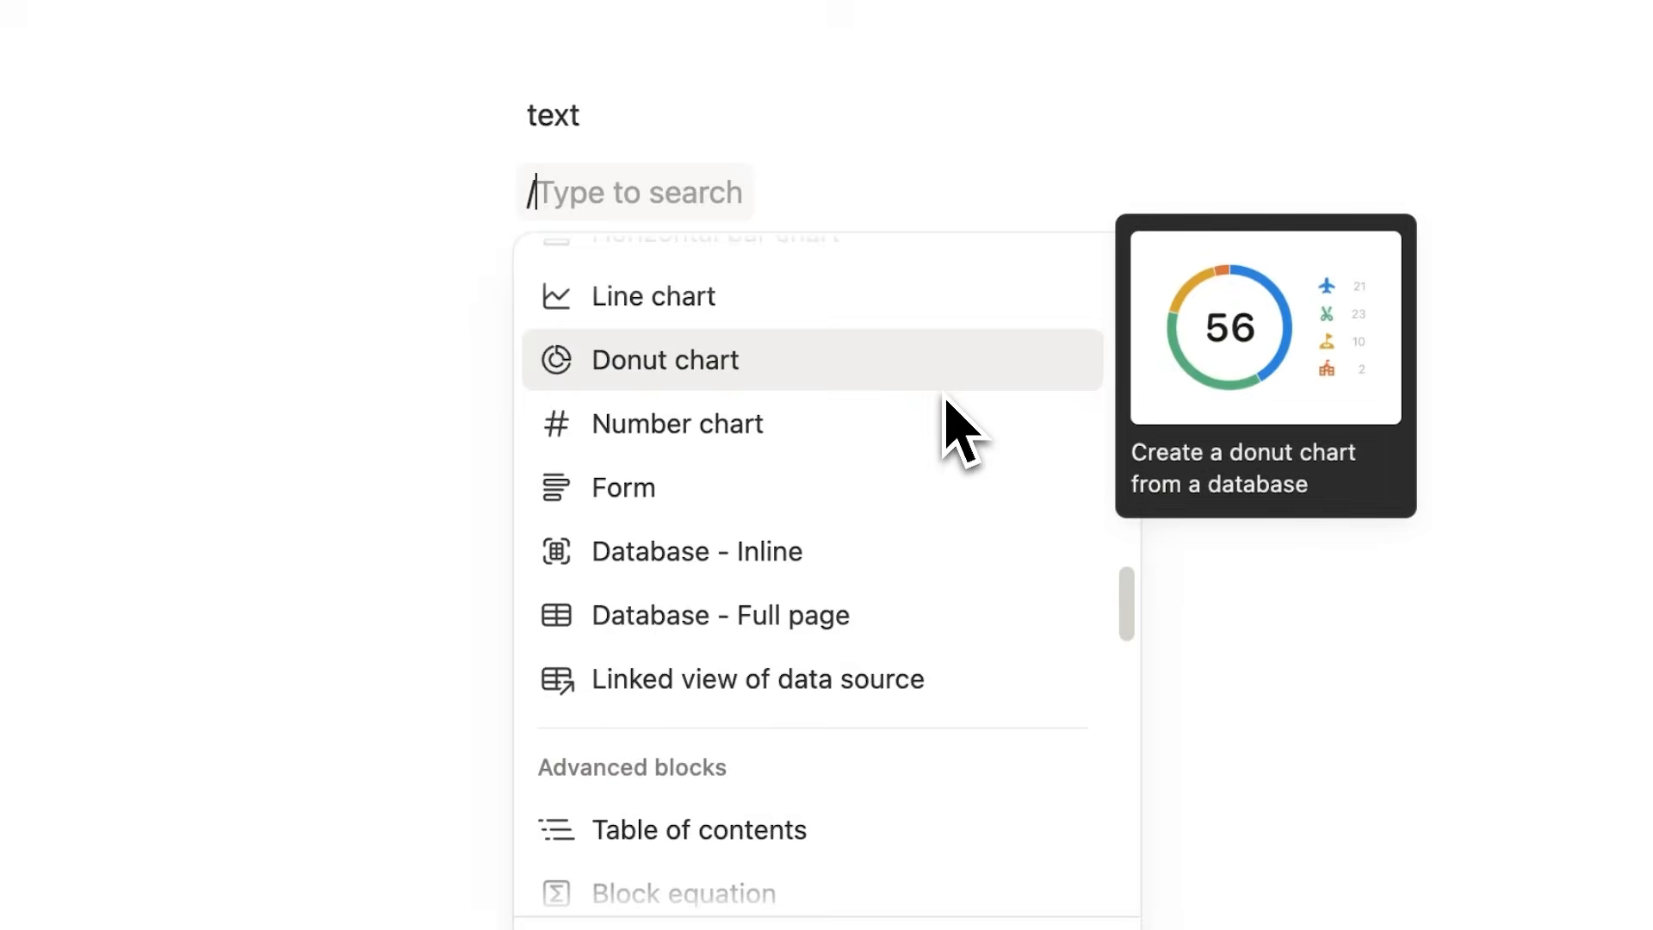
scroll(947, 405, down, 10)
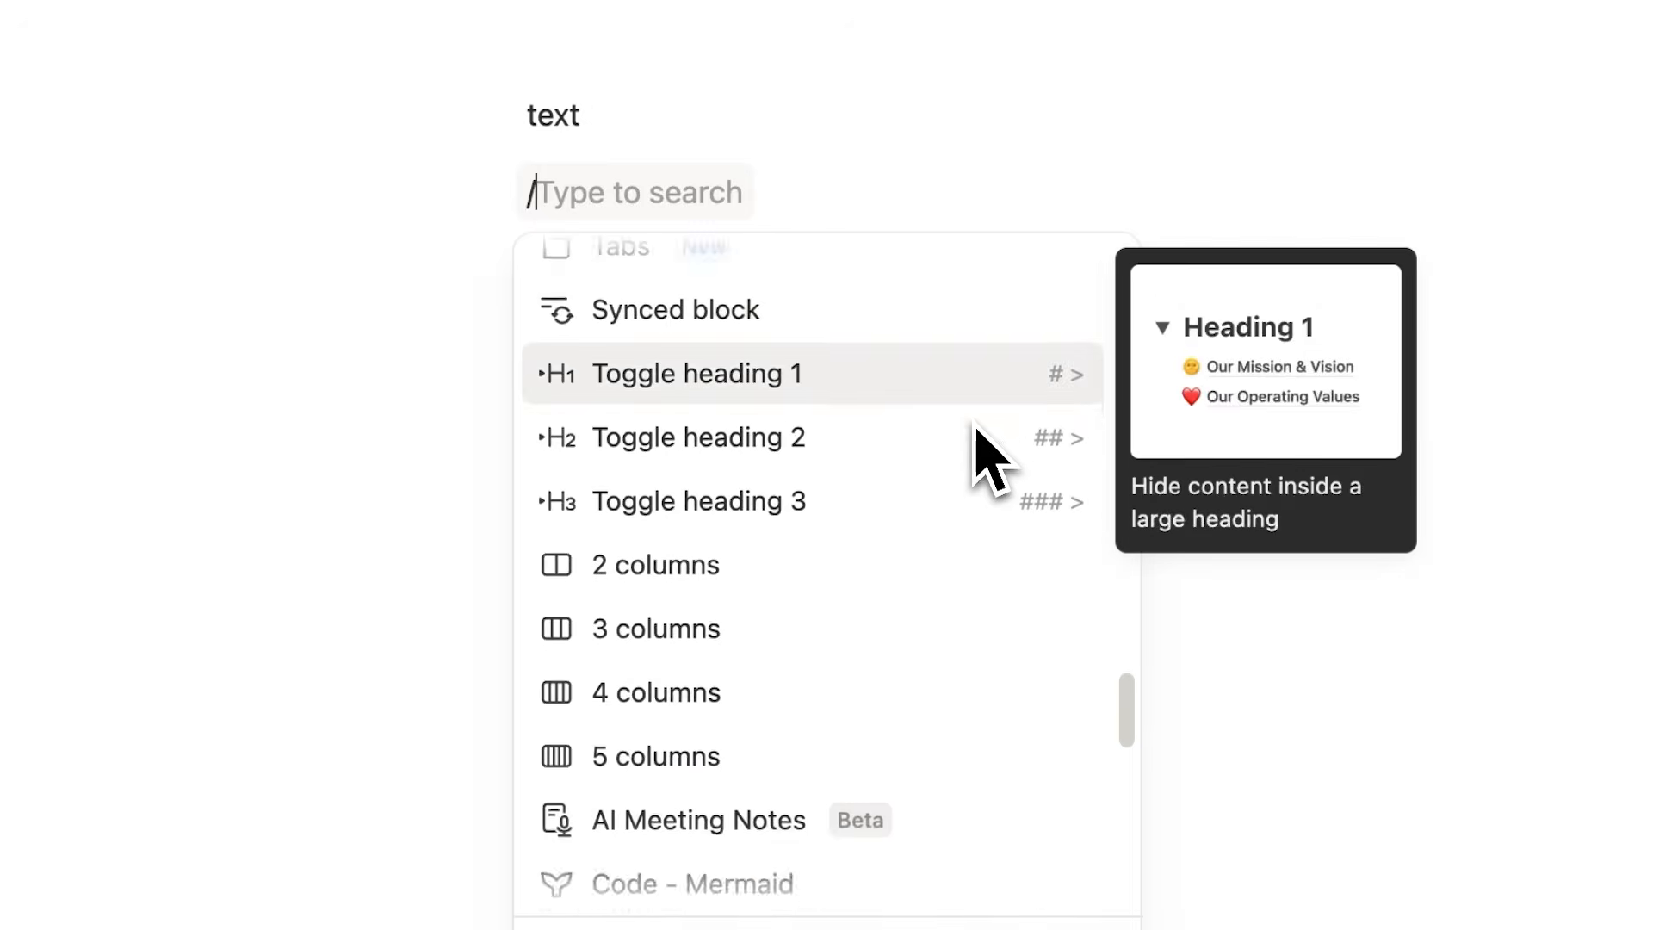
scroll(1033, 495, down, 12)
drag(1132, 686, 1133, 295)
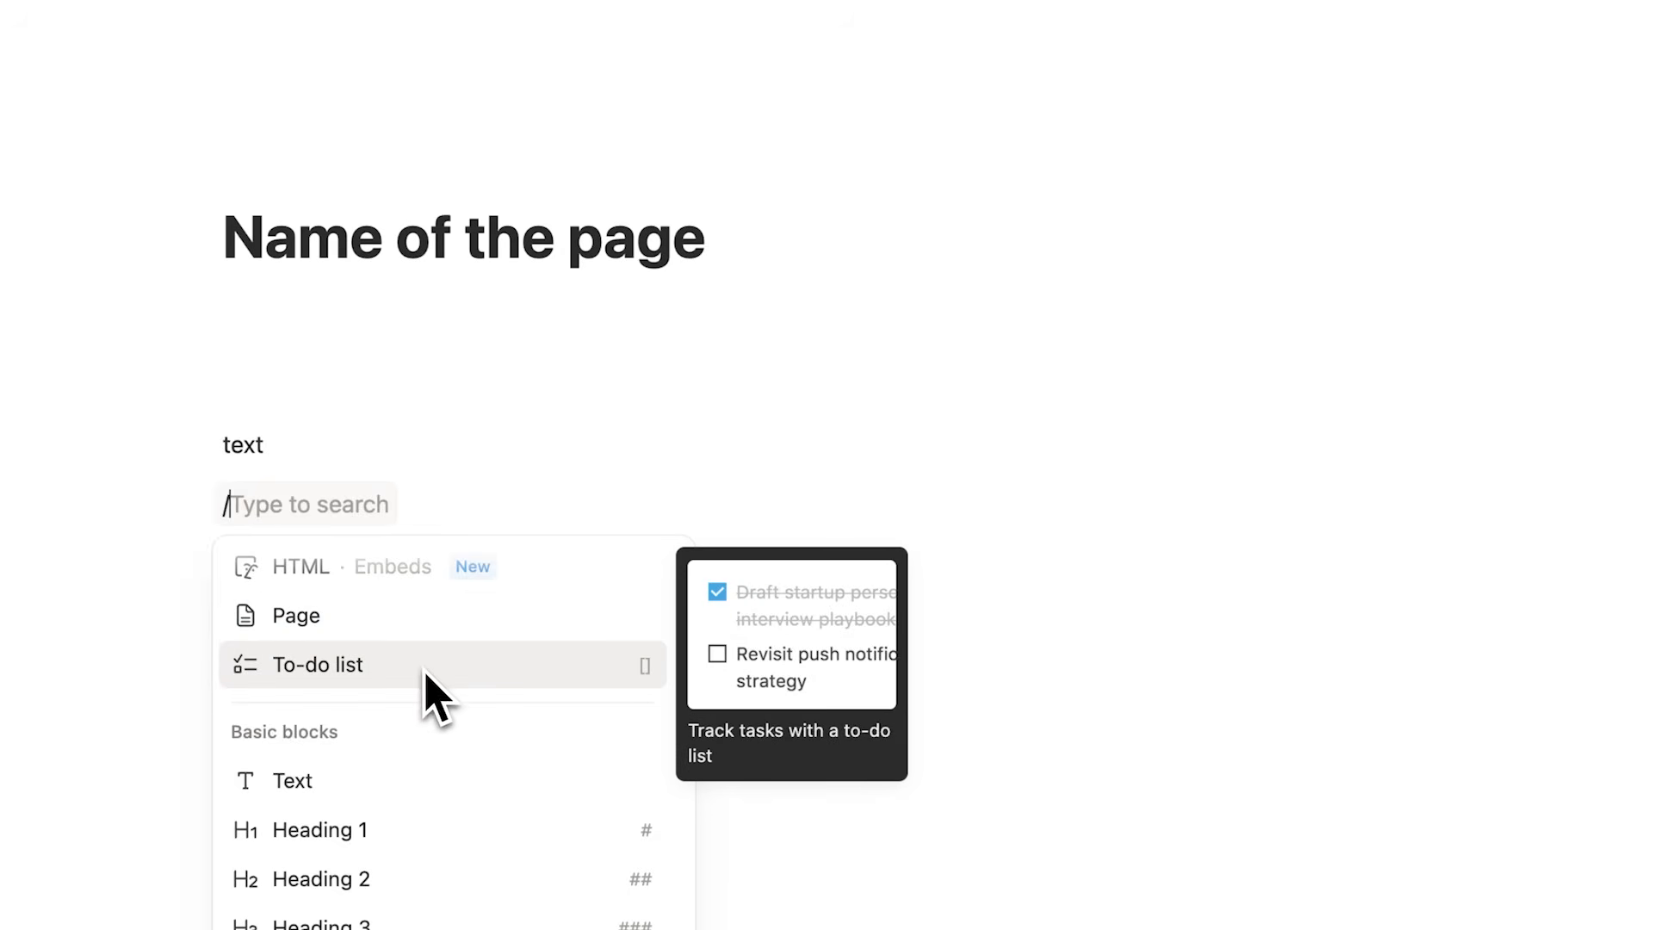
click(425, 672)
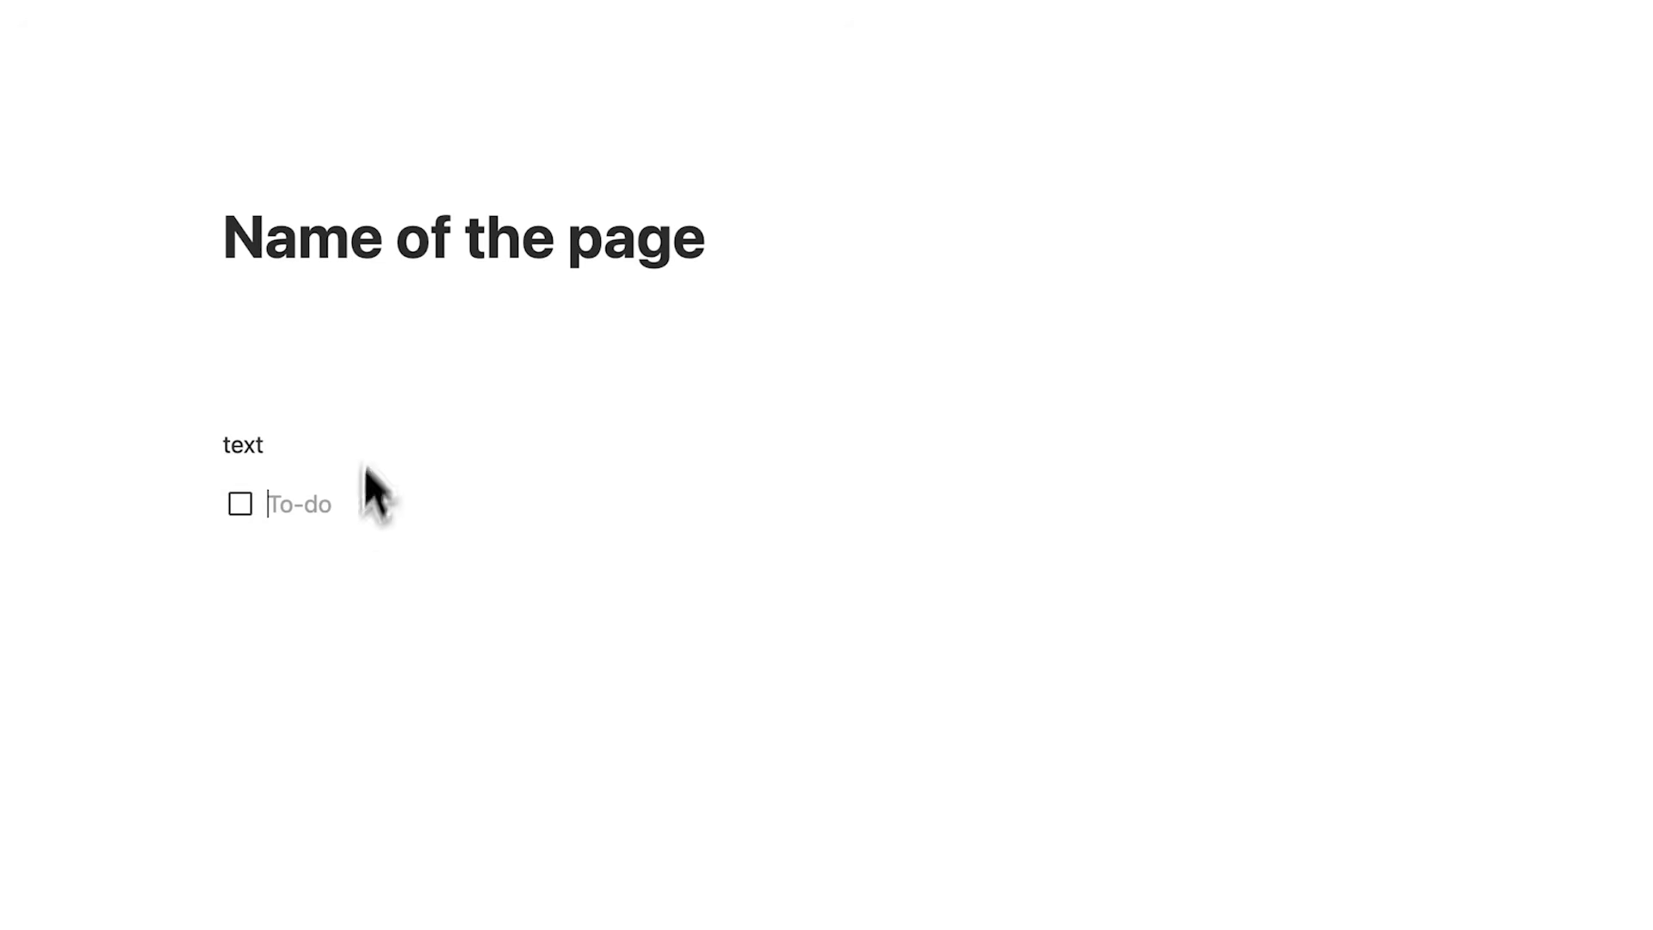
Insert an empty image block below the to-do without choosing a file.
drag(234, 249, 833, 265)
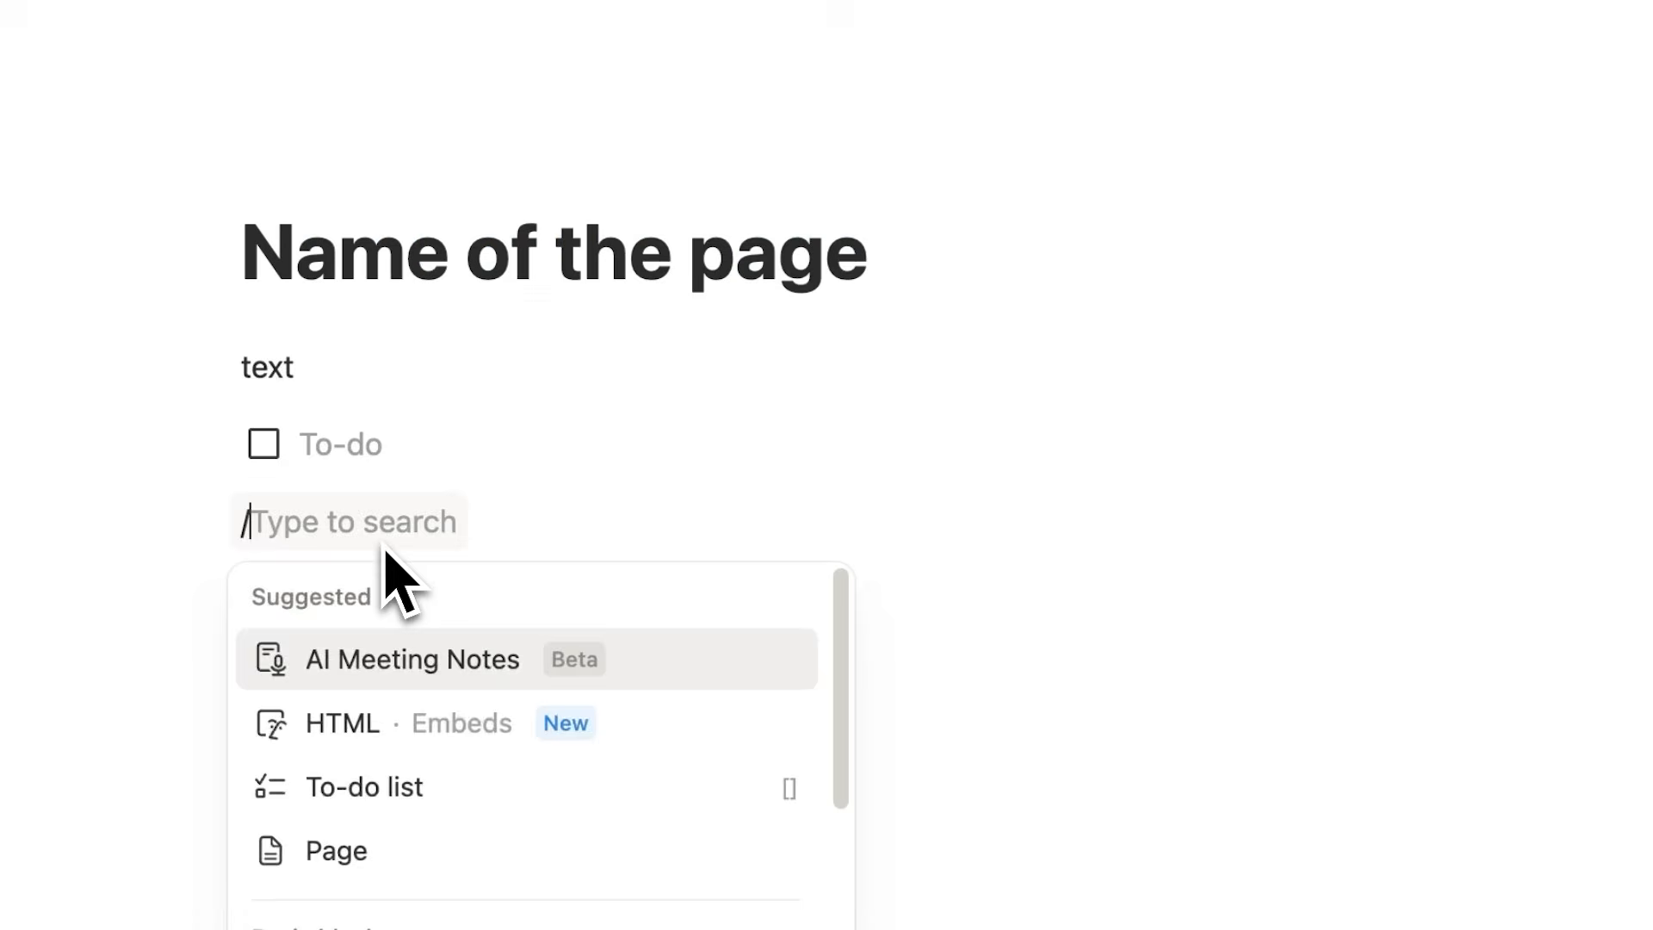
text(image)
click(393, 673)
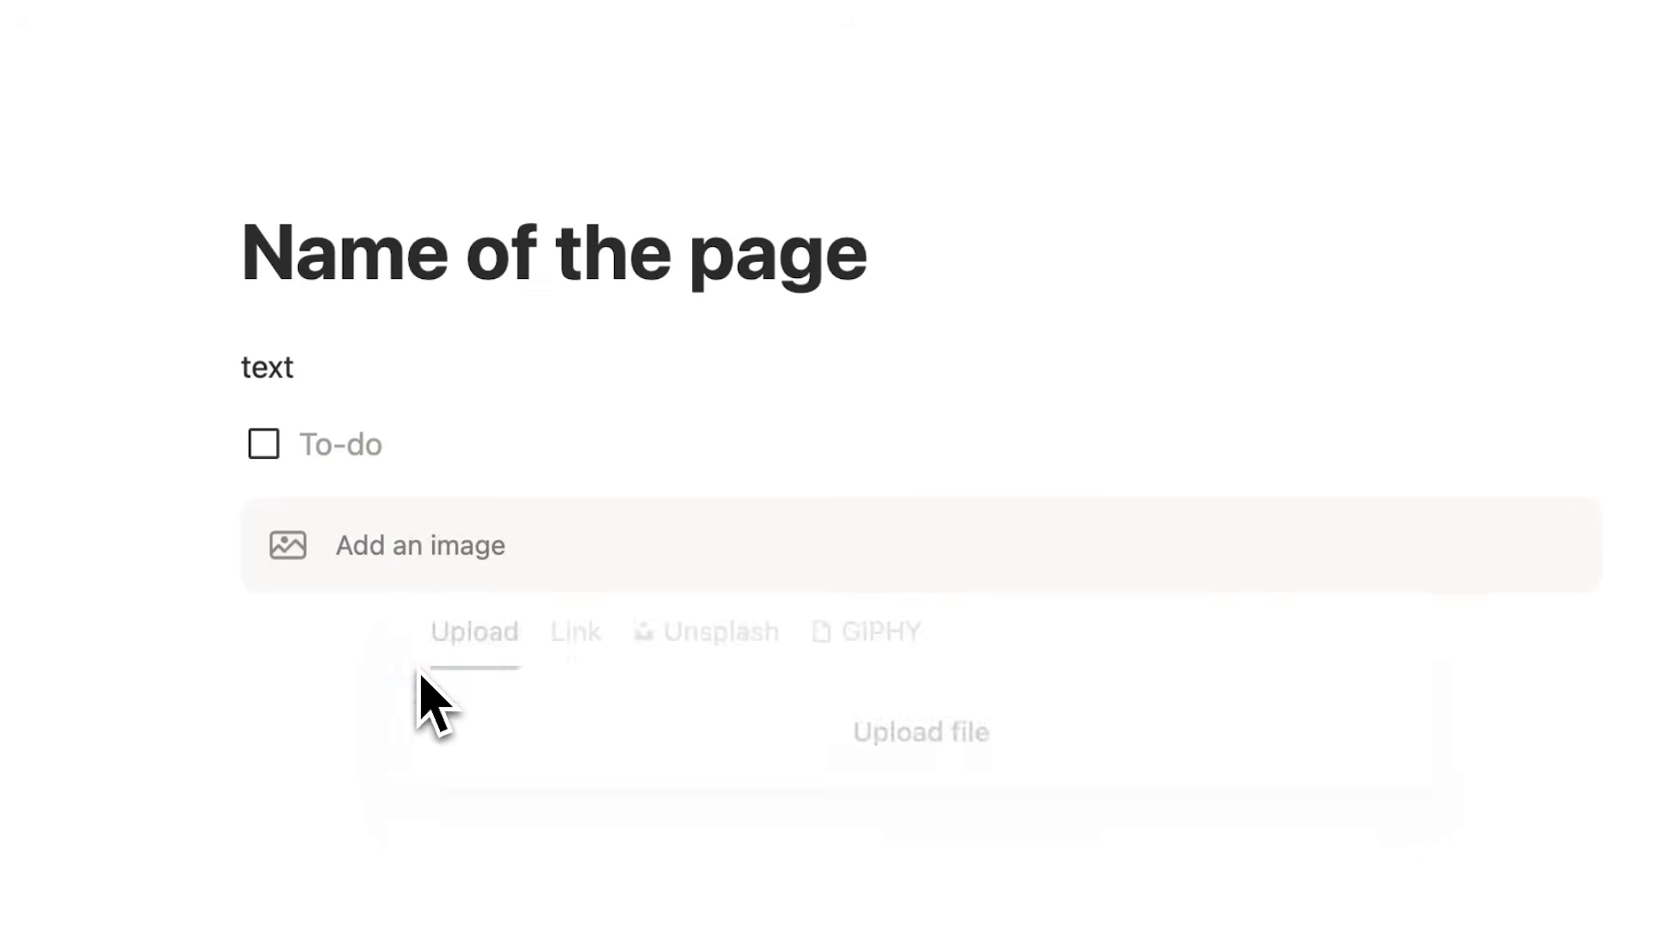
click(516, 443)
Insert an untitled sub-page below the image block of "Name of the page" and highlight the parent page's title.
drag(964, 259, 203, 267)
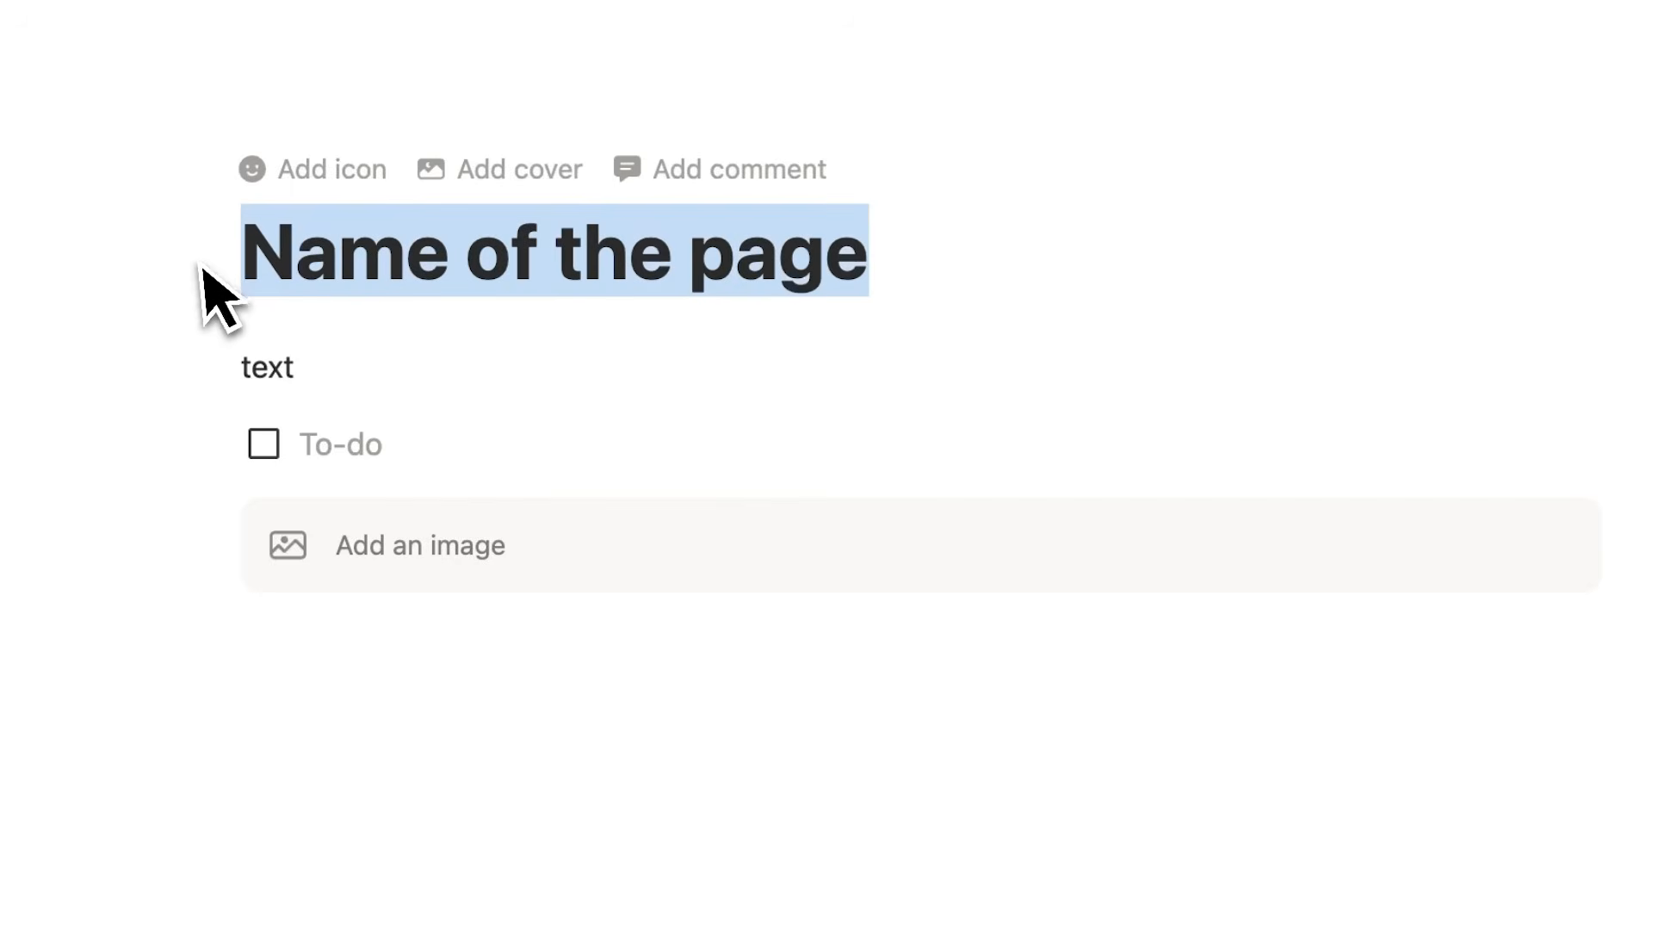
click(910, 291)
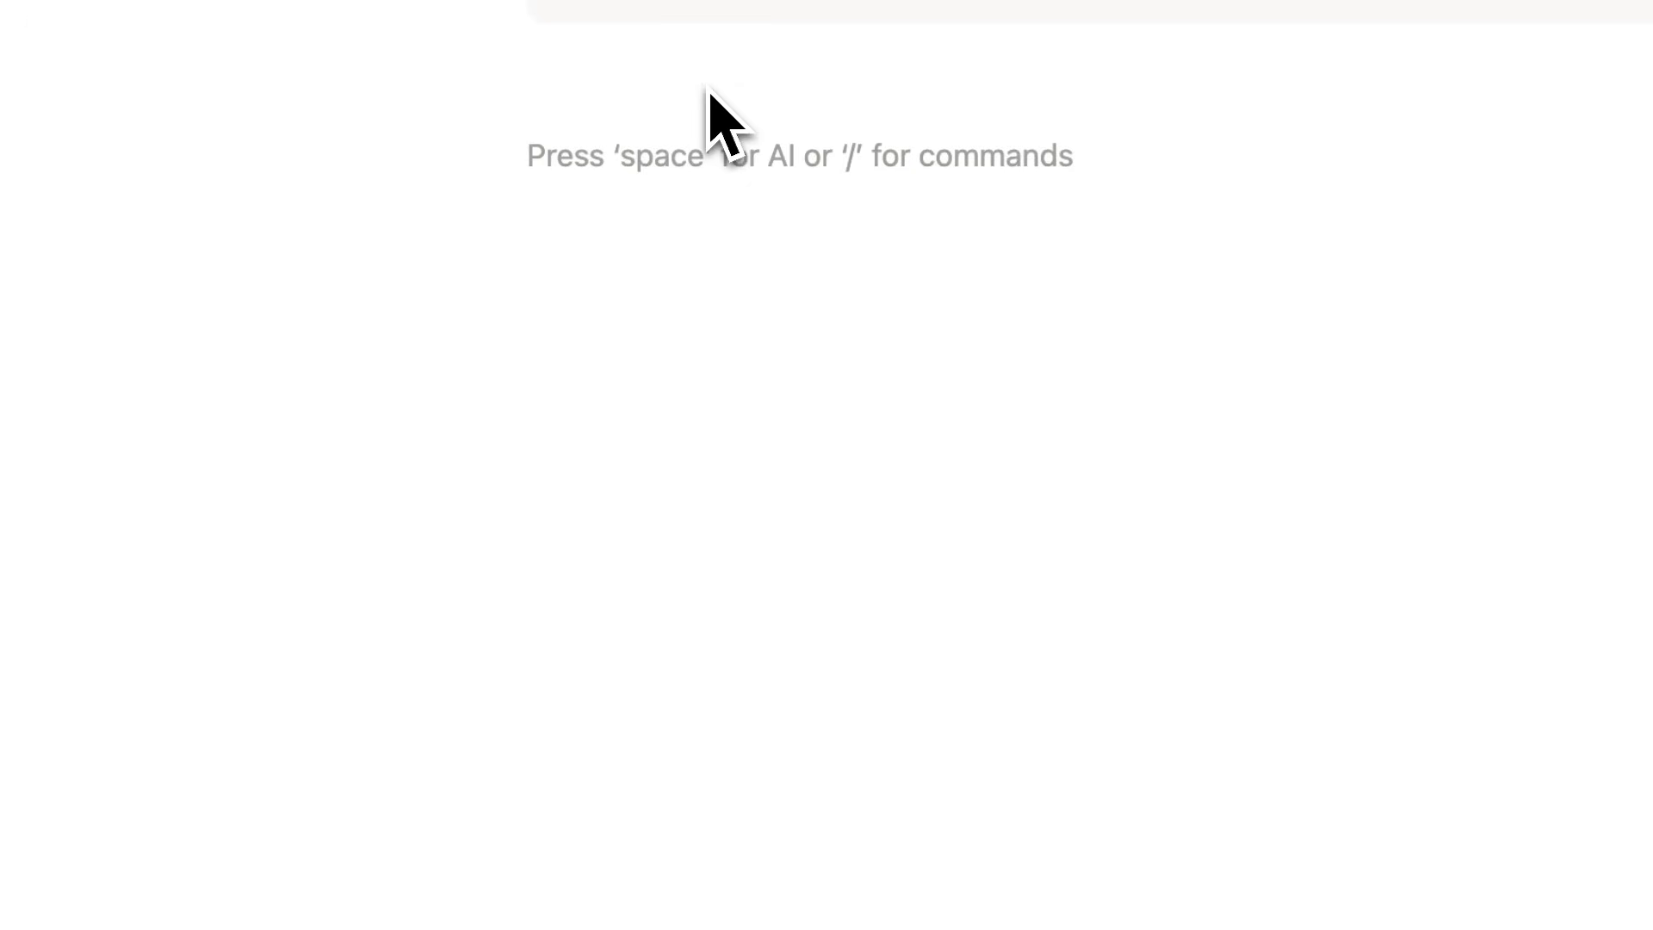
text(/)
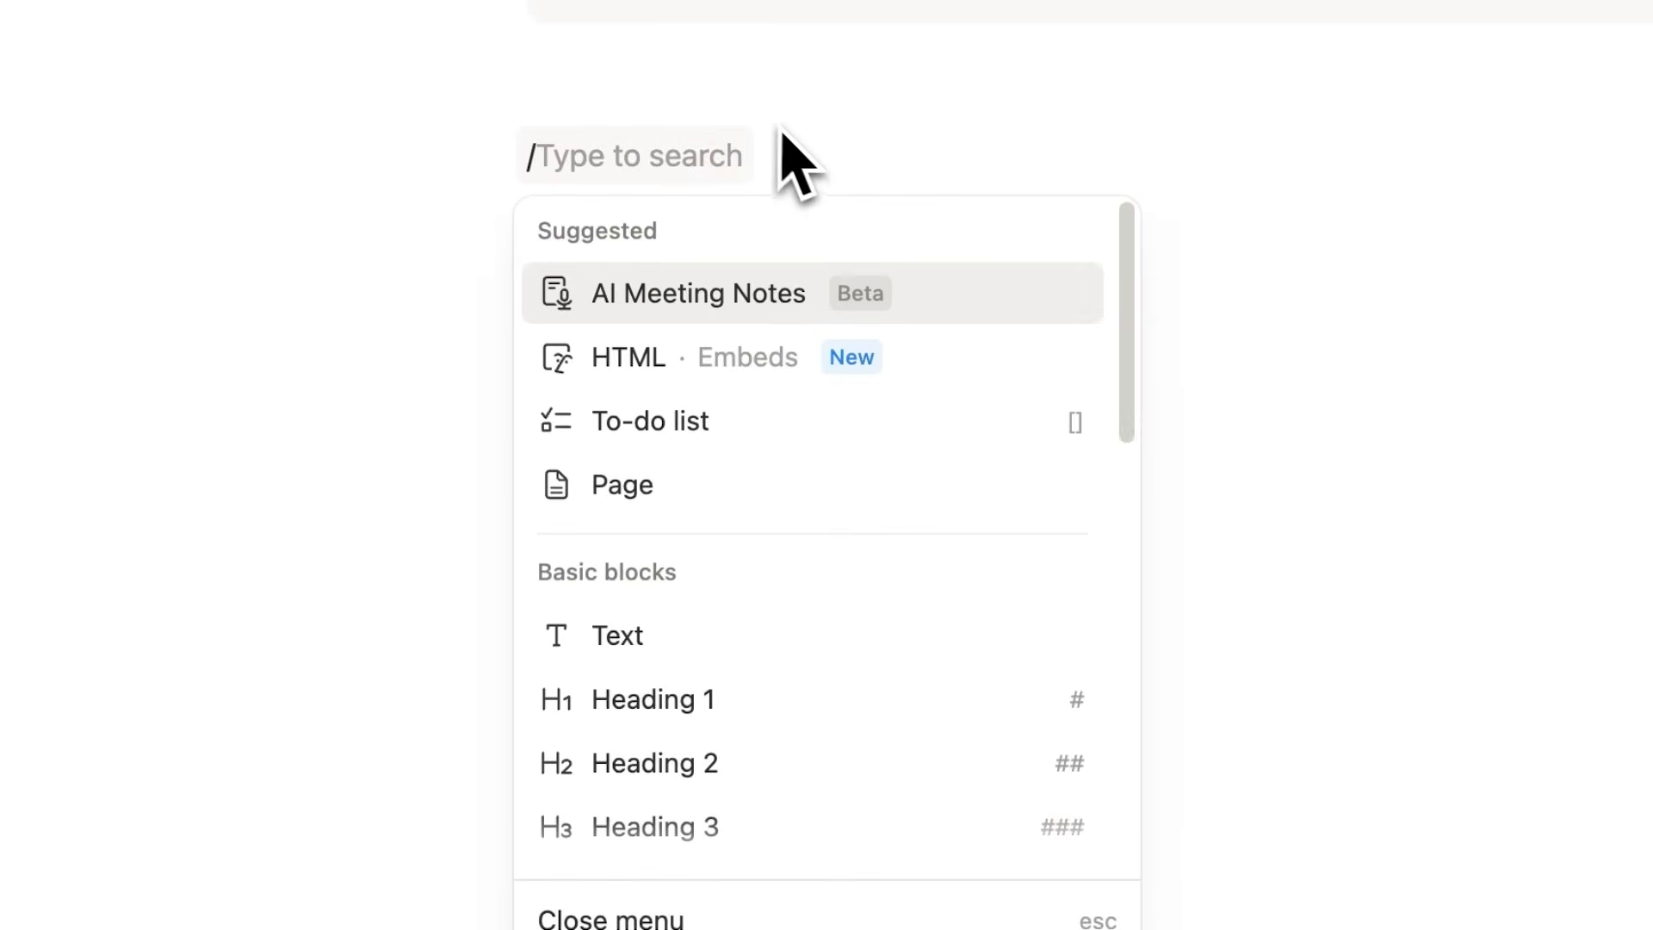
click(727, 508)
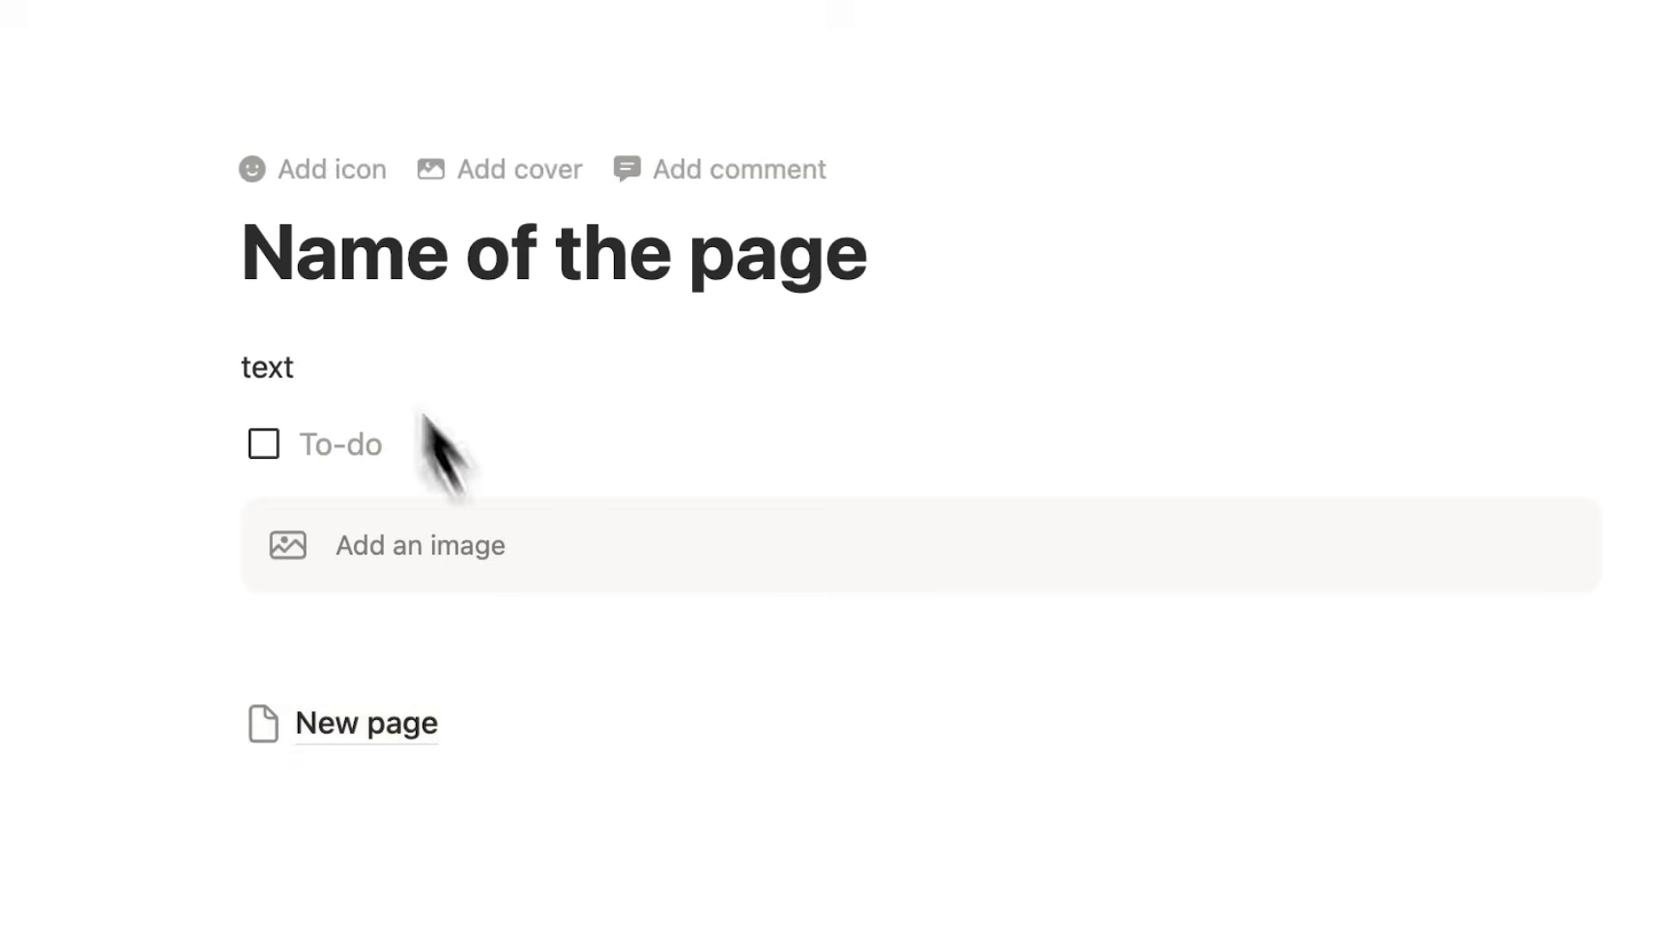
drag(243, 253, 962, 258)
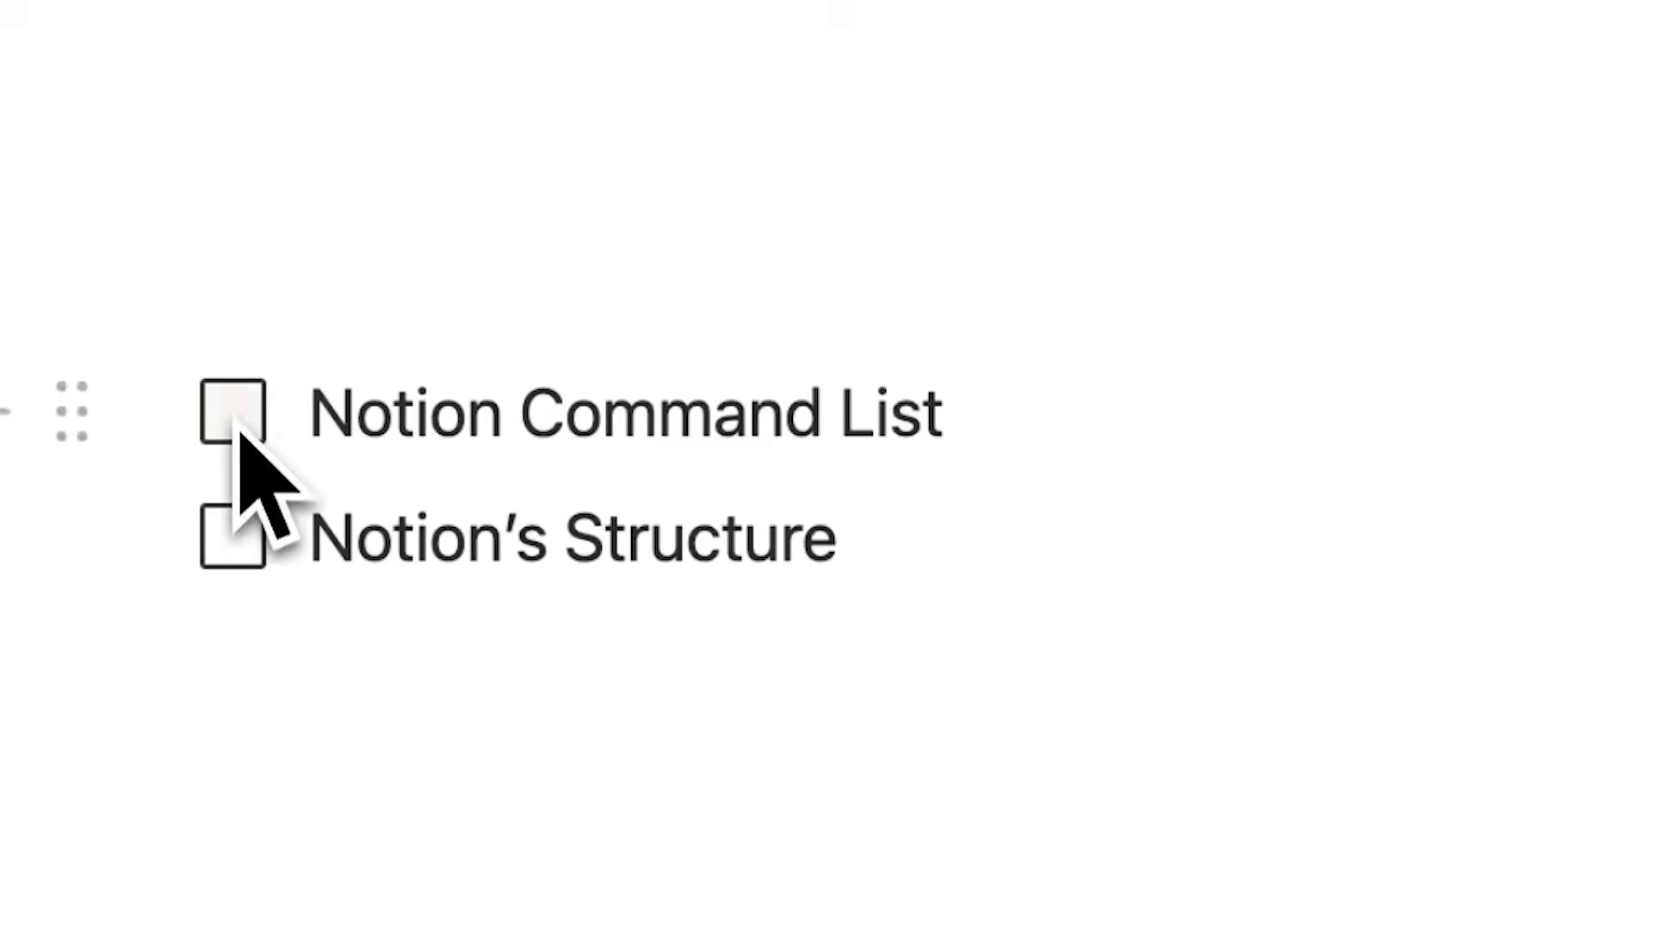
Check off the to-do items "Notion Command List" and "Notion’s Structure".
click(238, 431)
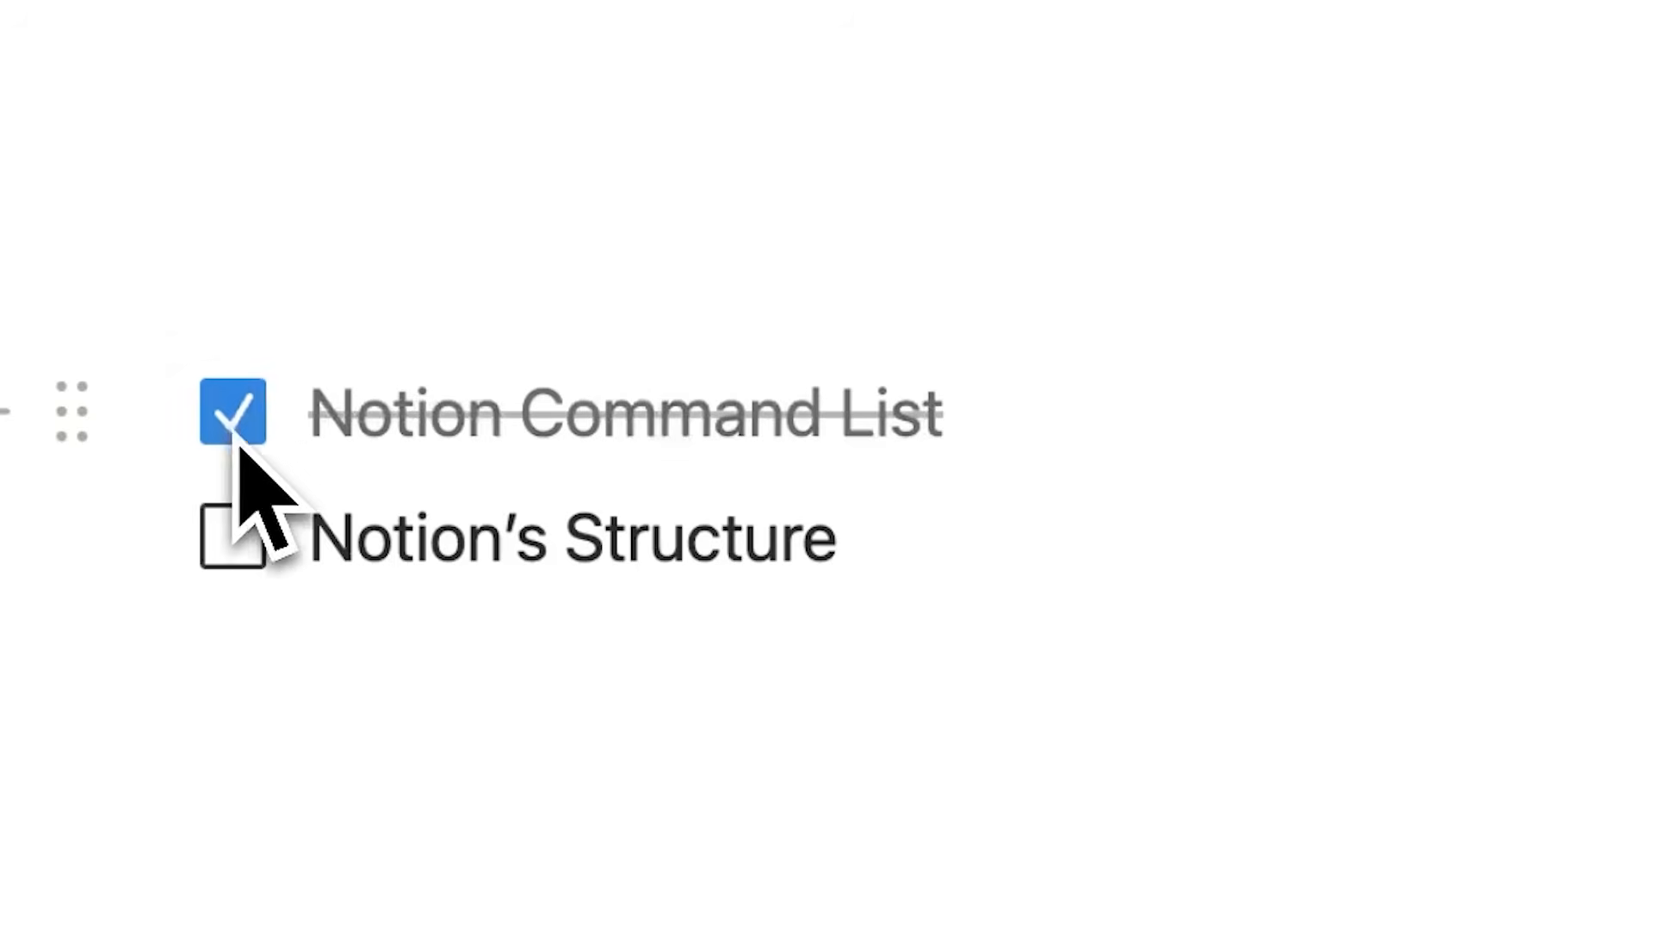
click(244, 558)
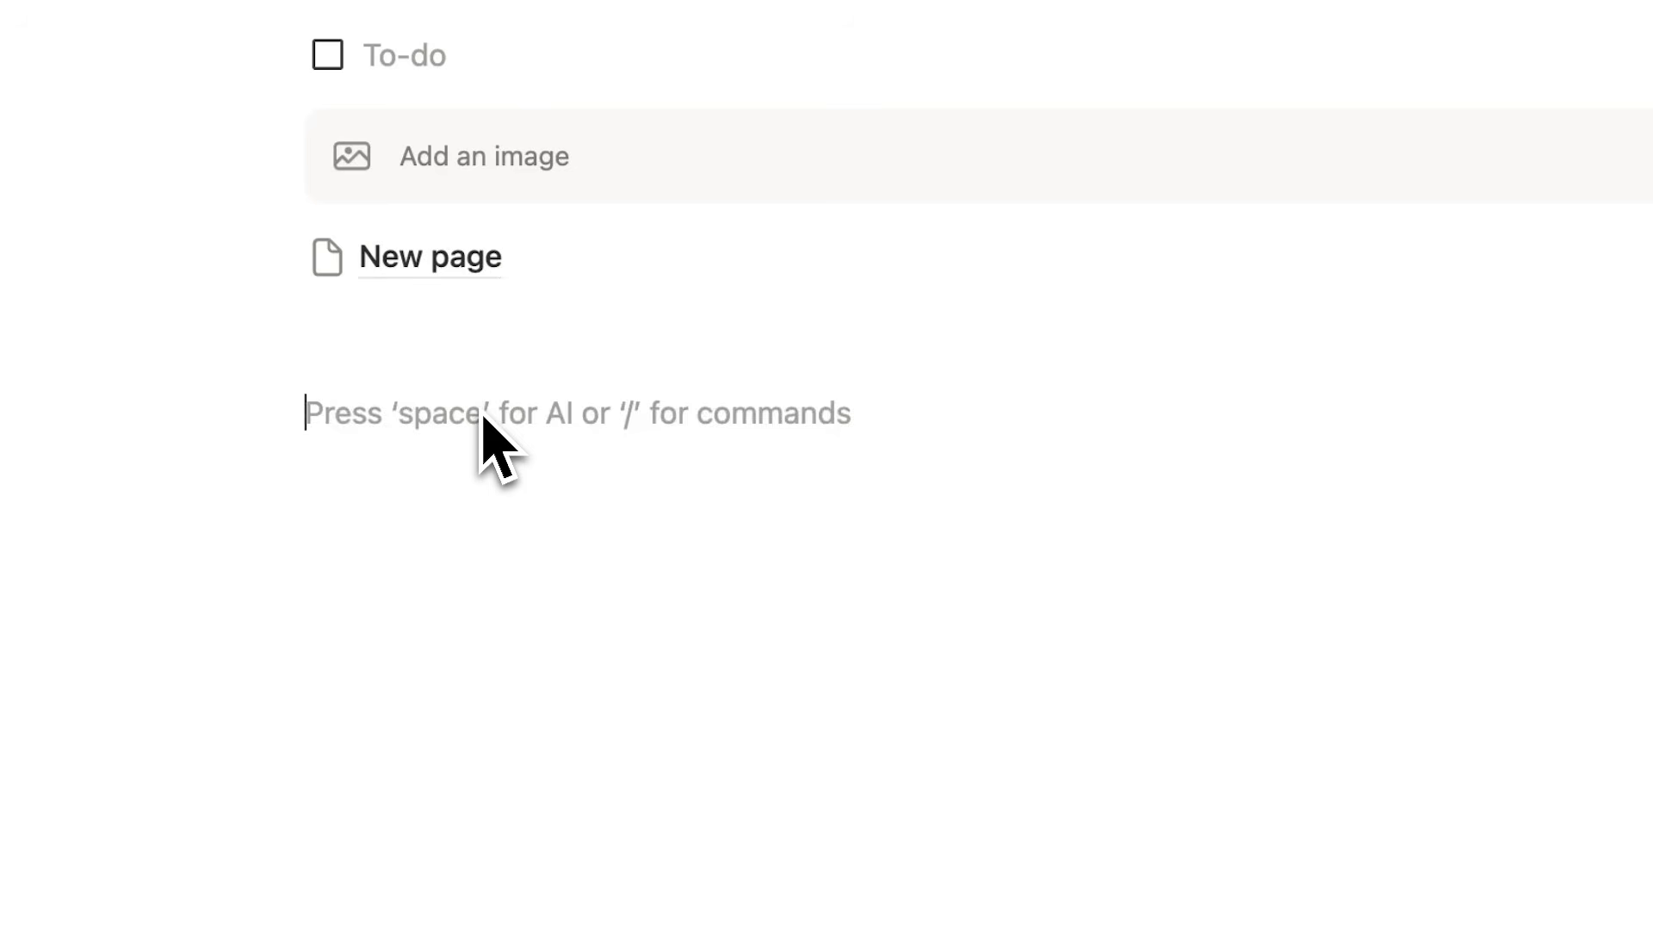
Write "Text" on the empty line below the New page block.
text(Text)
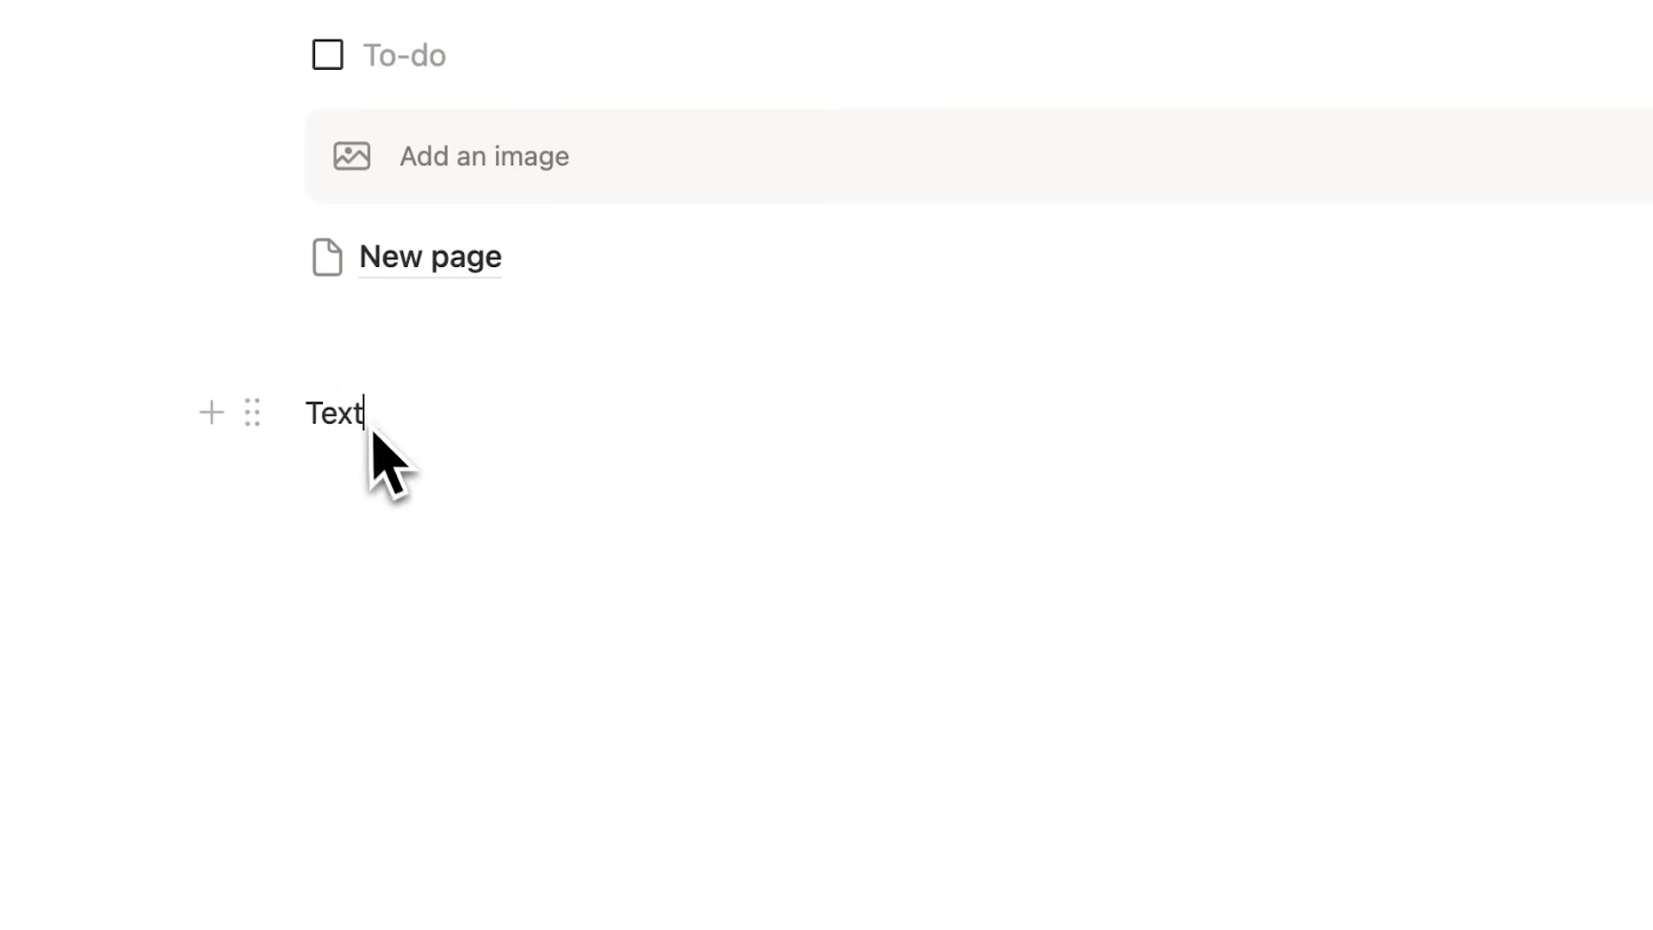
Select the word "Text" below the New page block and examine the available text formatting options.
drag(377, 424, 303, 423)
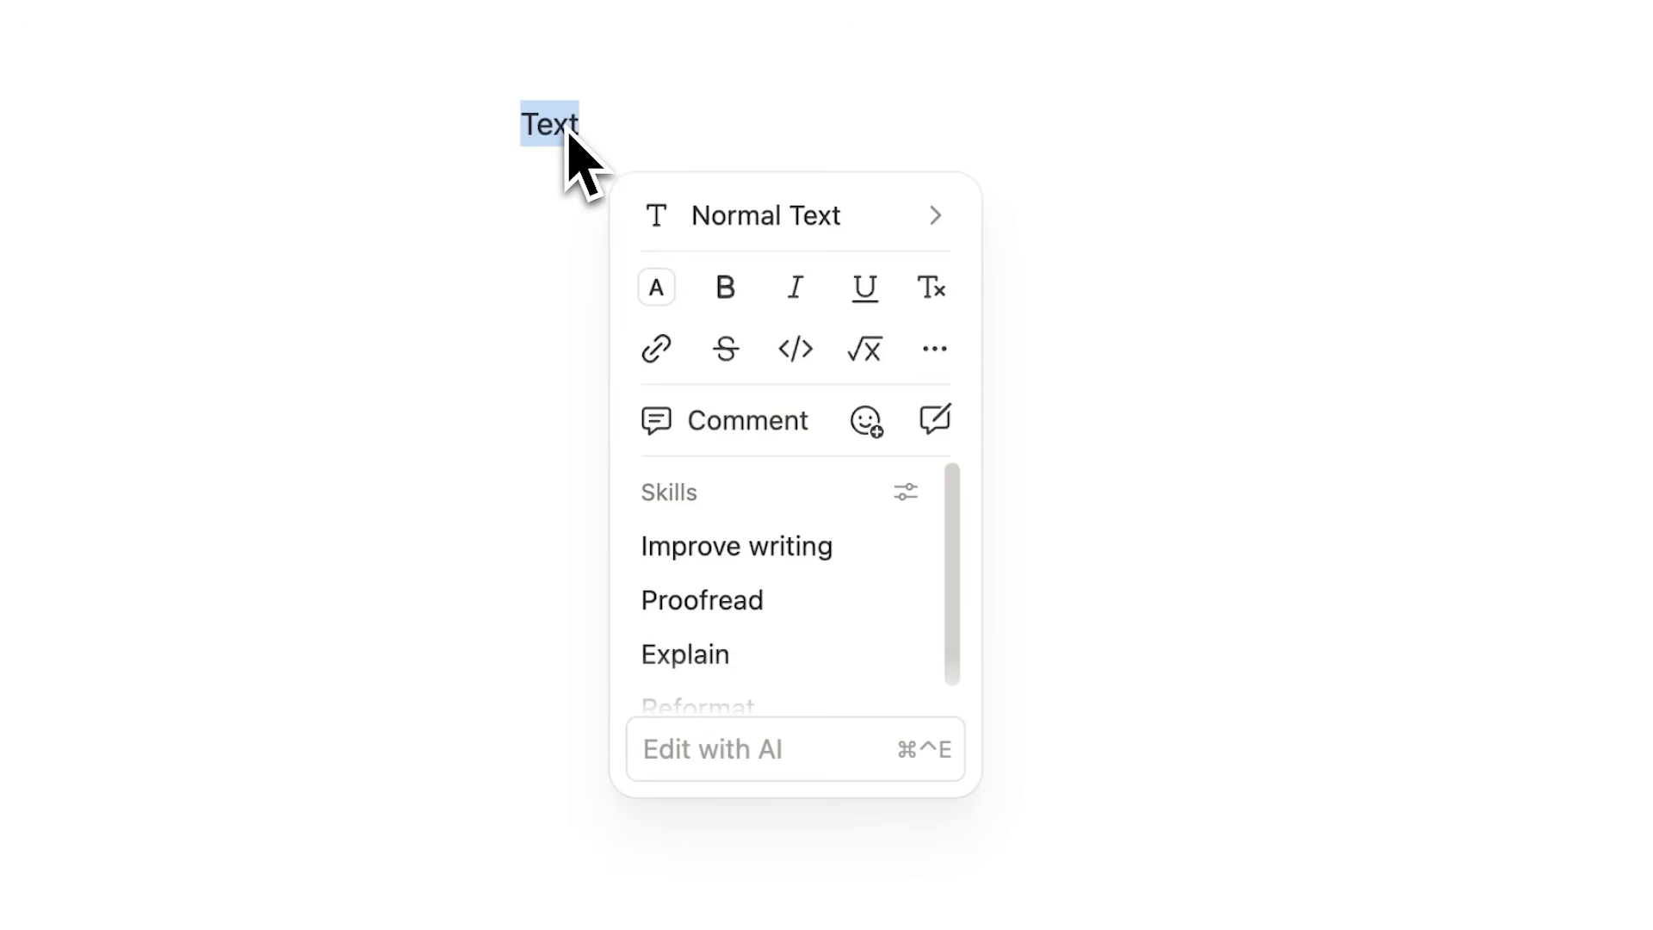
mouse_move(941, 226)
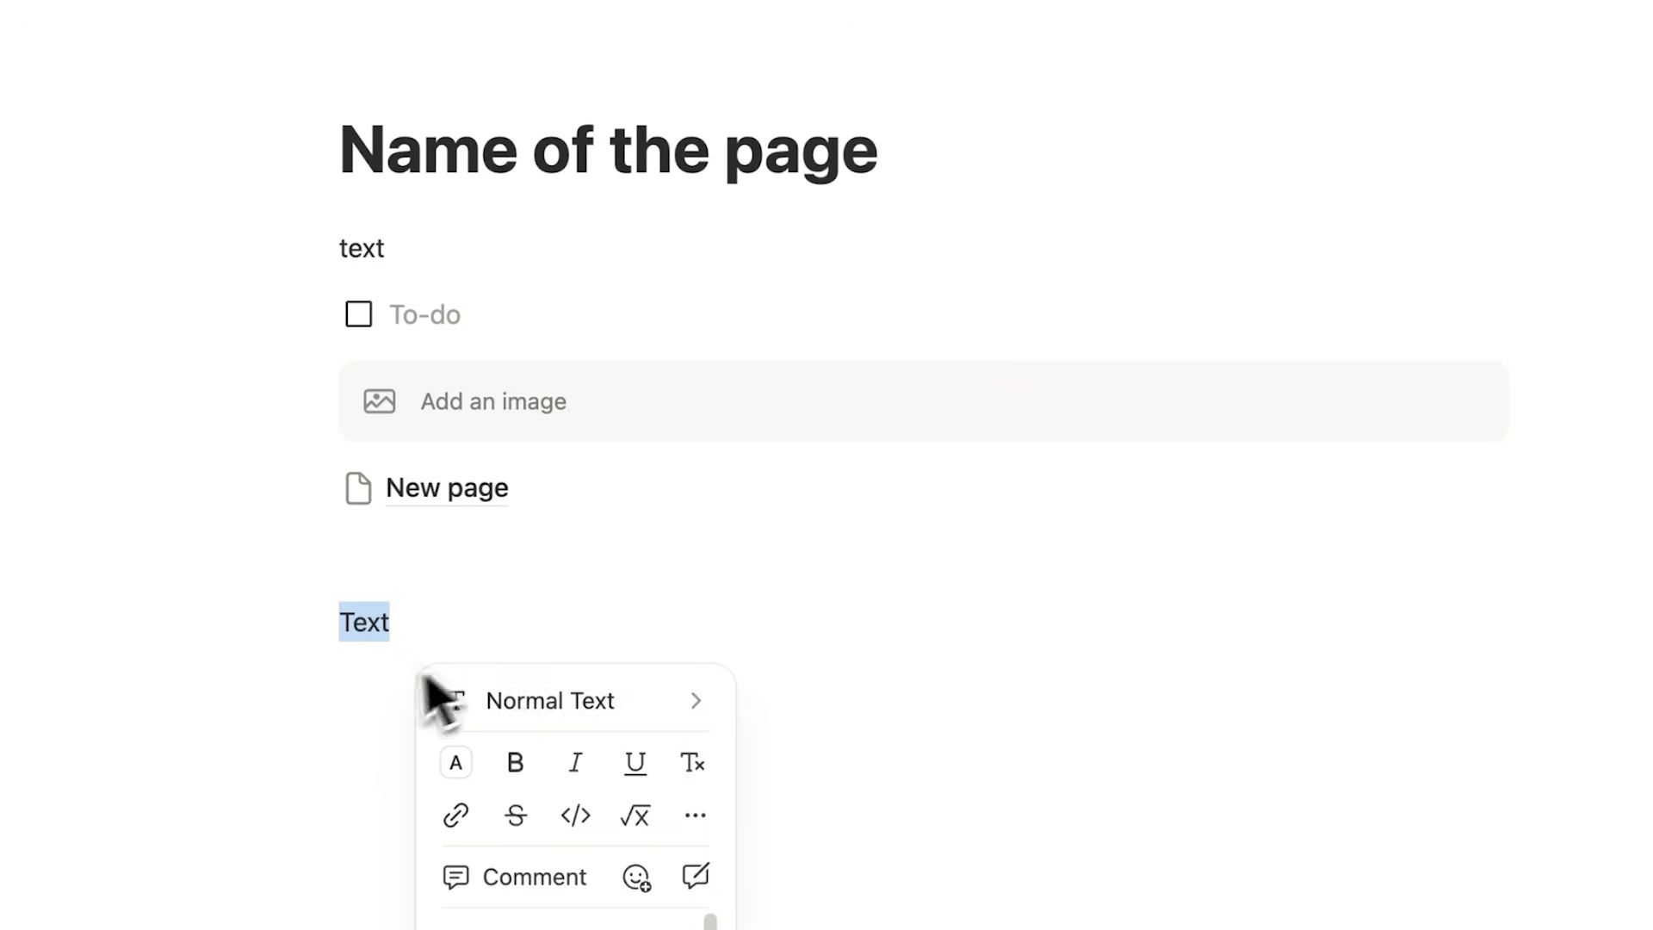
mouse_move(616, 712)
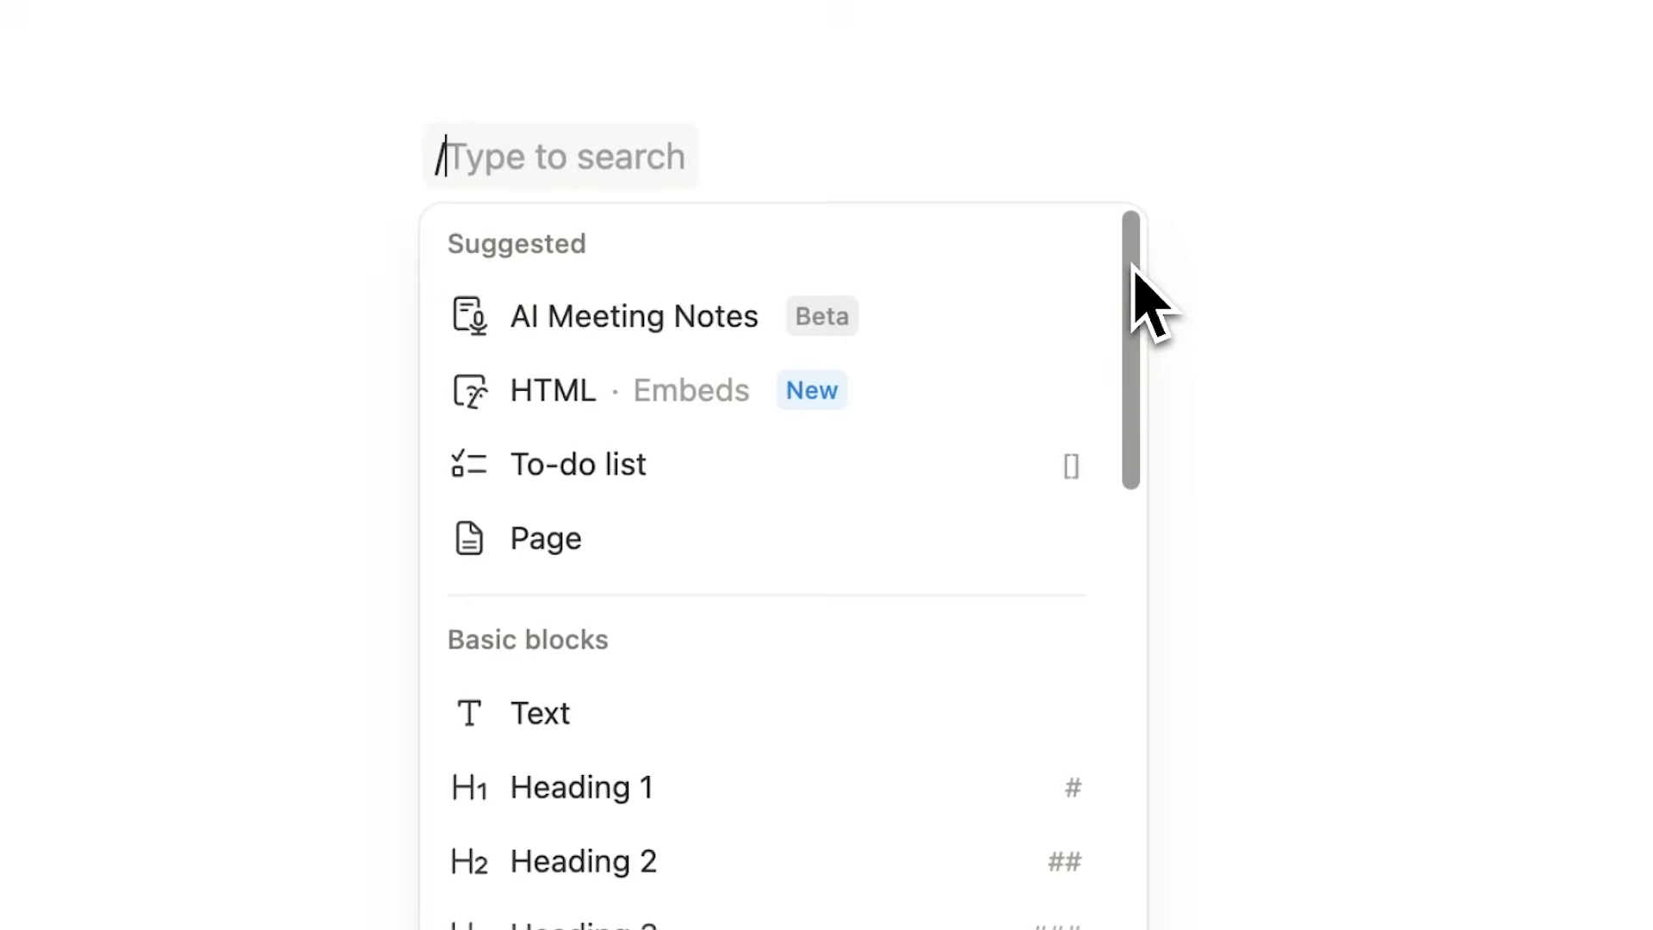
Look through the block command list, from basic blocks to media and inline options.
scroll(1144, 297, down, 6)
scroll(1162, 452, down, 5)
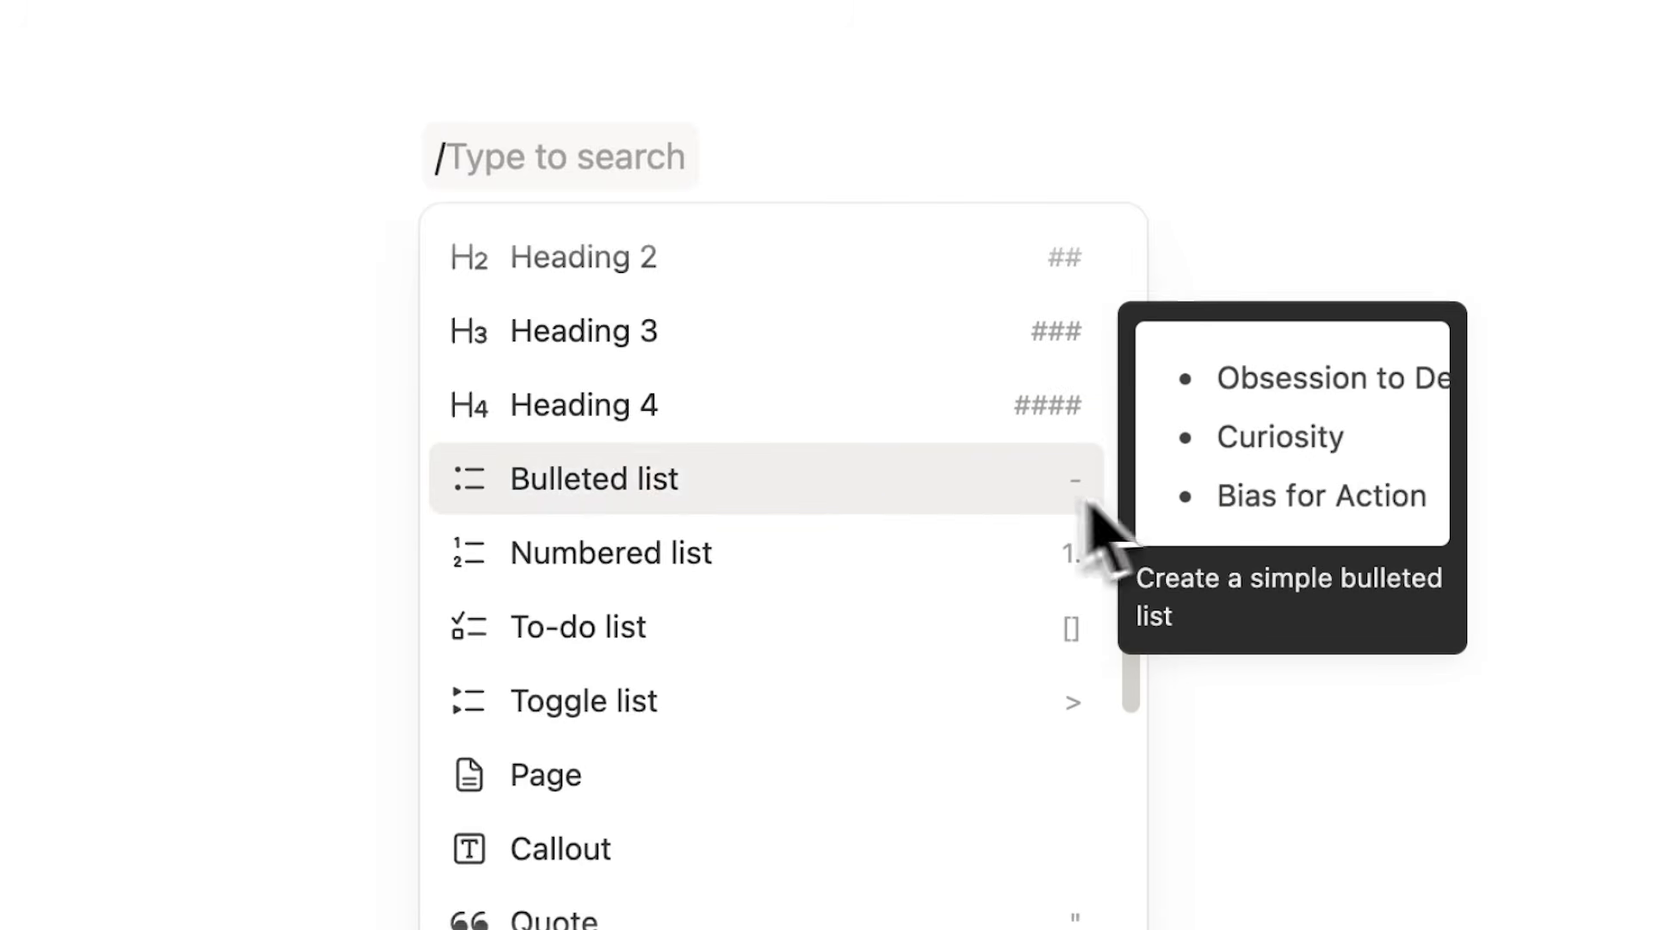
scroll(895, 508, down, 2)
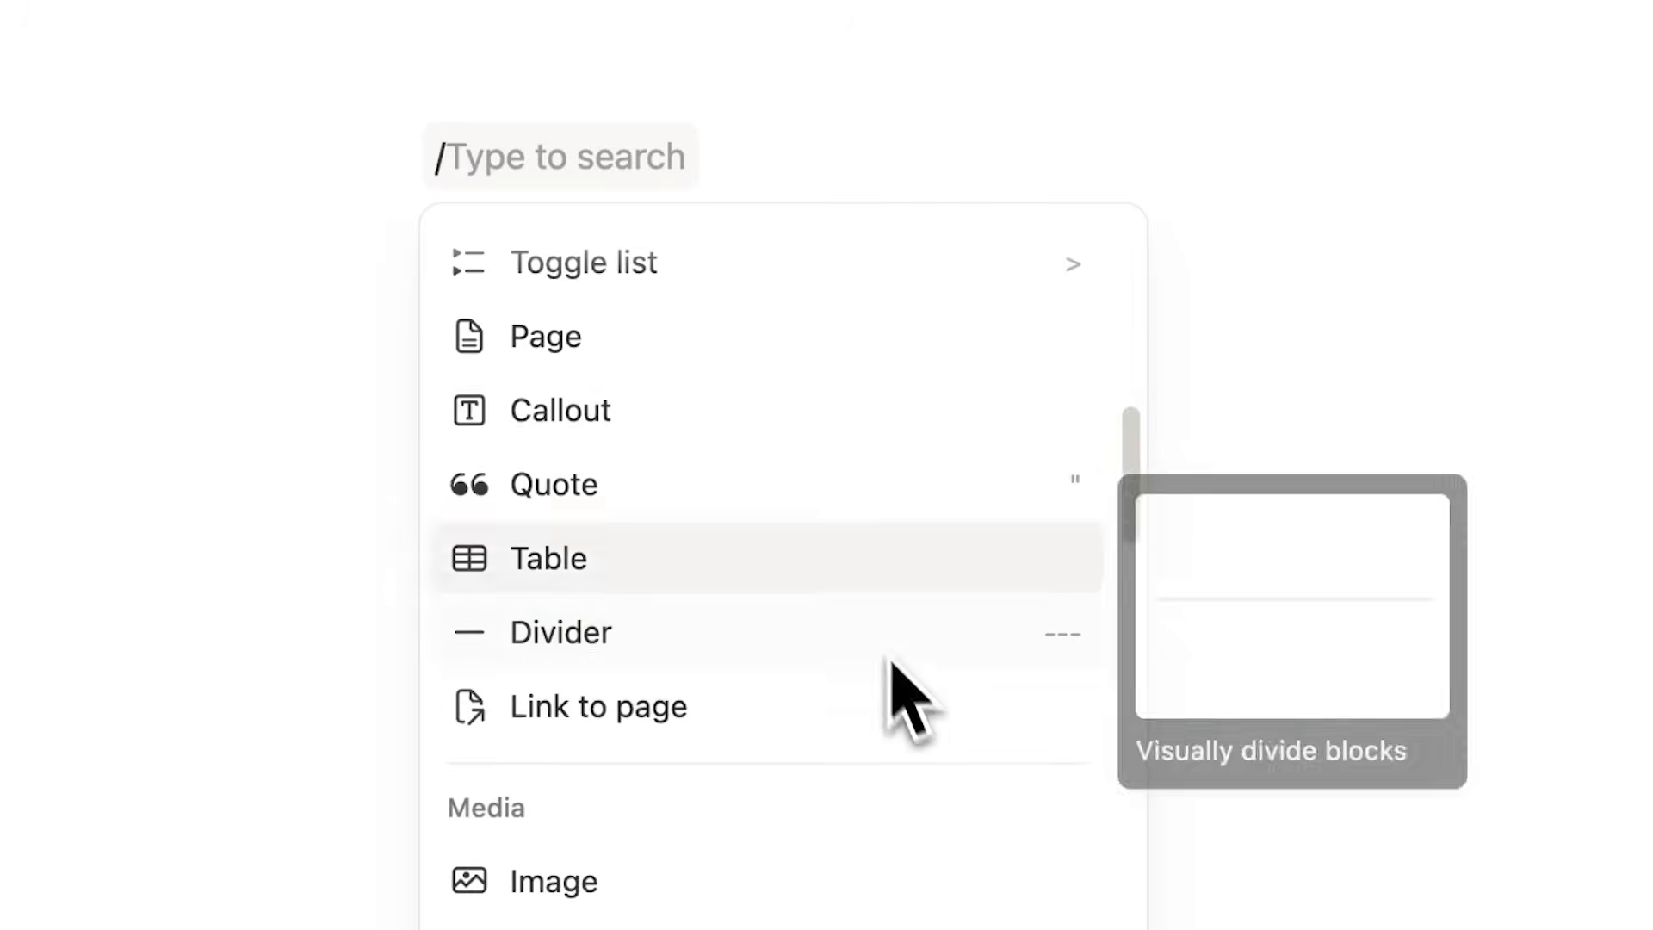
scroll(896, 701, up, 2)
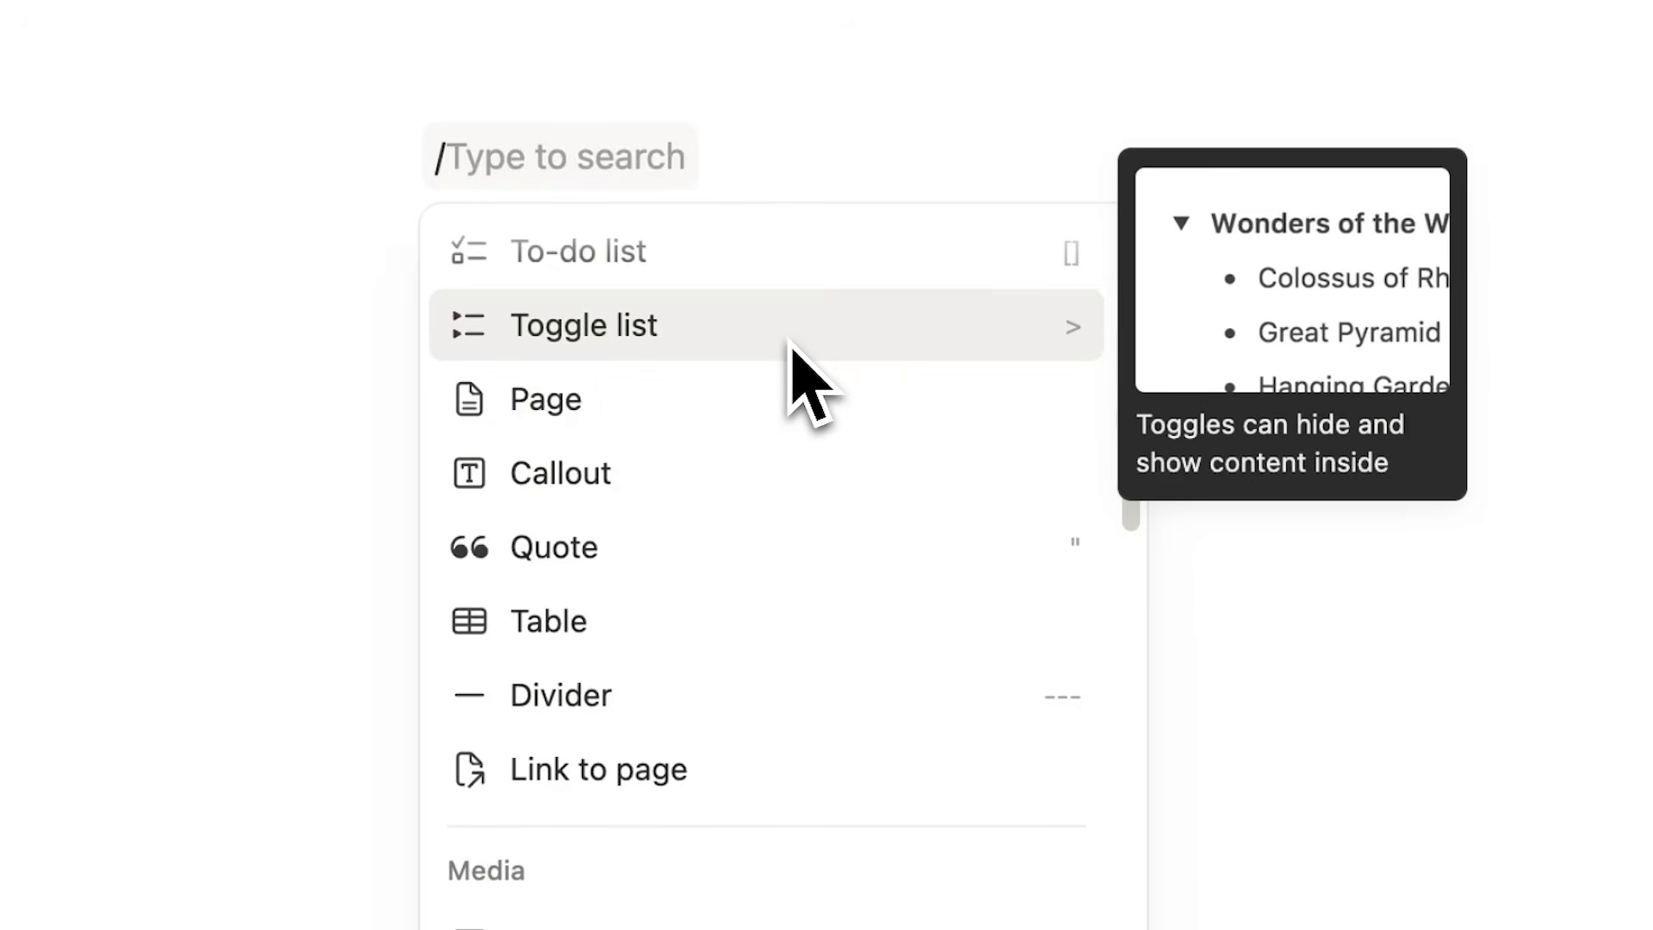
scroll(791, 353, down, 3)
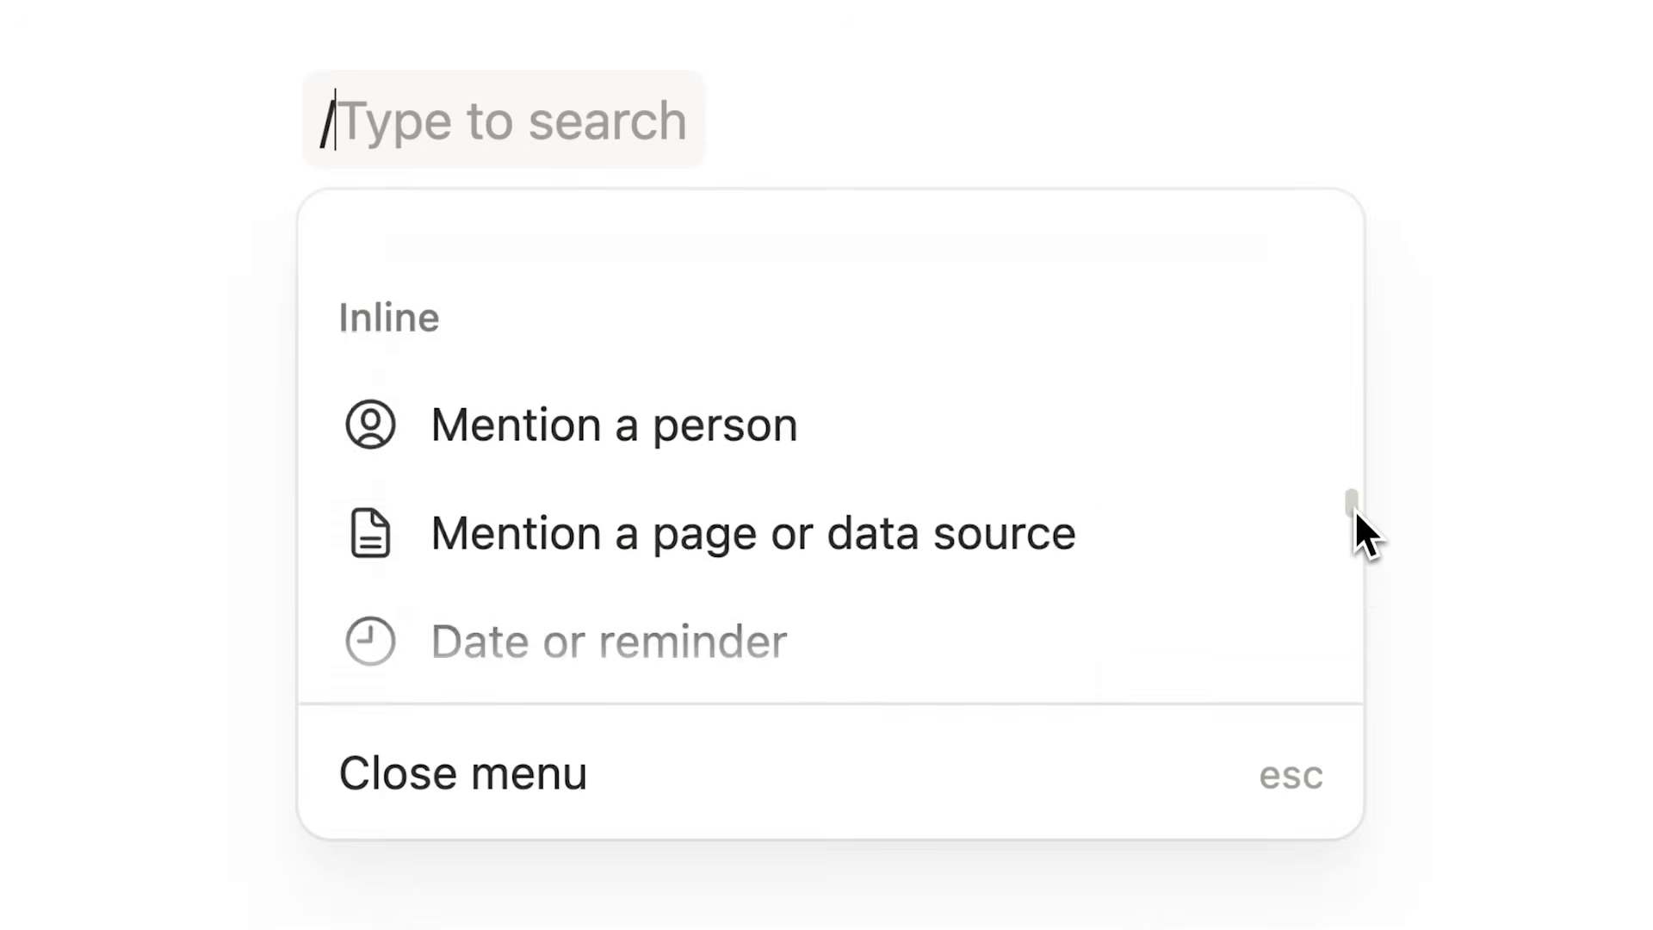
drag(1355, 509, 1357, 329)
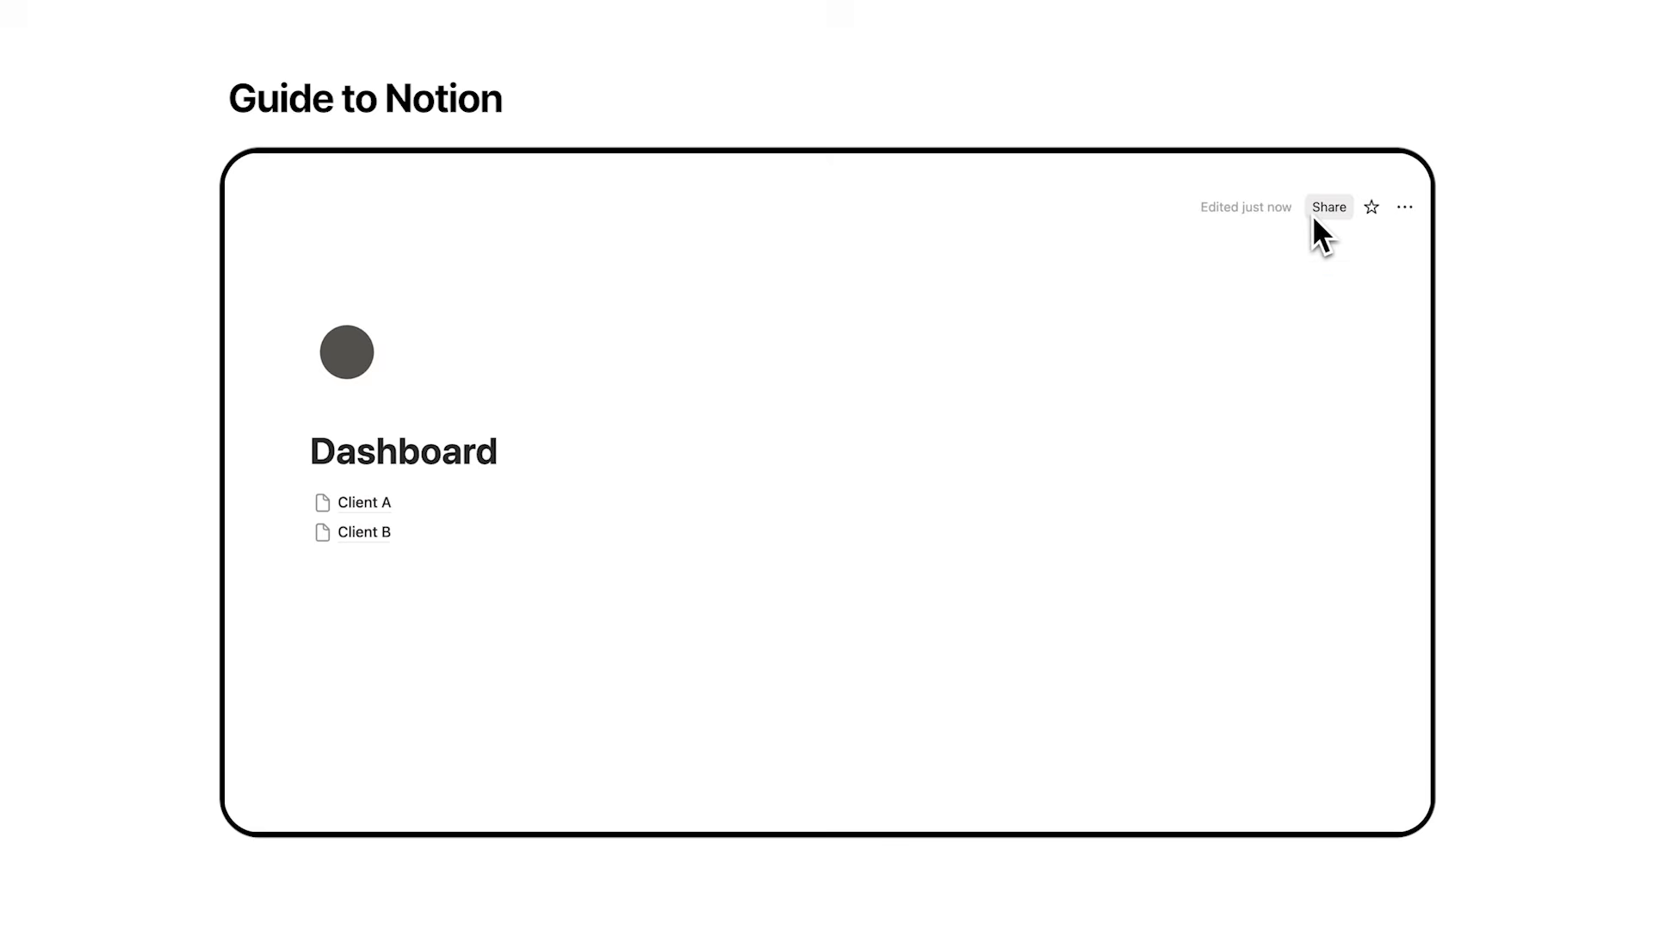
Open the sharing options of the Dashboard page that holds Client A and Client B.
click(1317, 211)
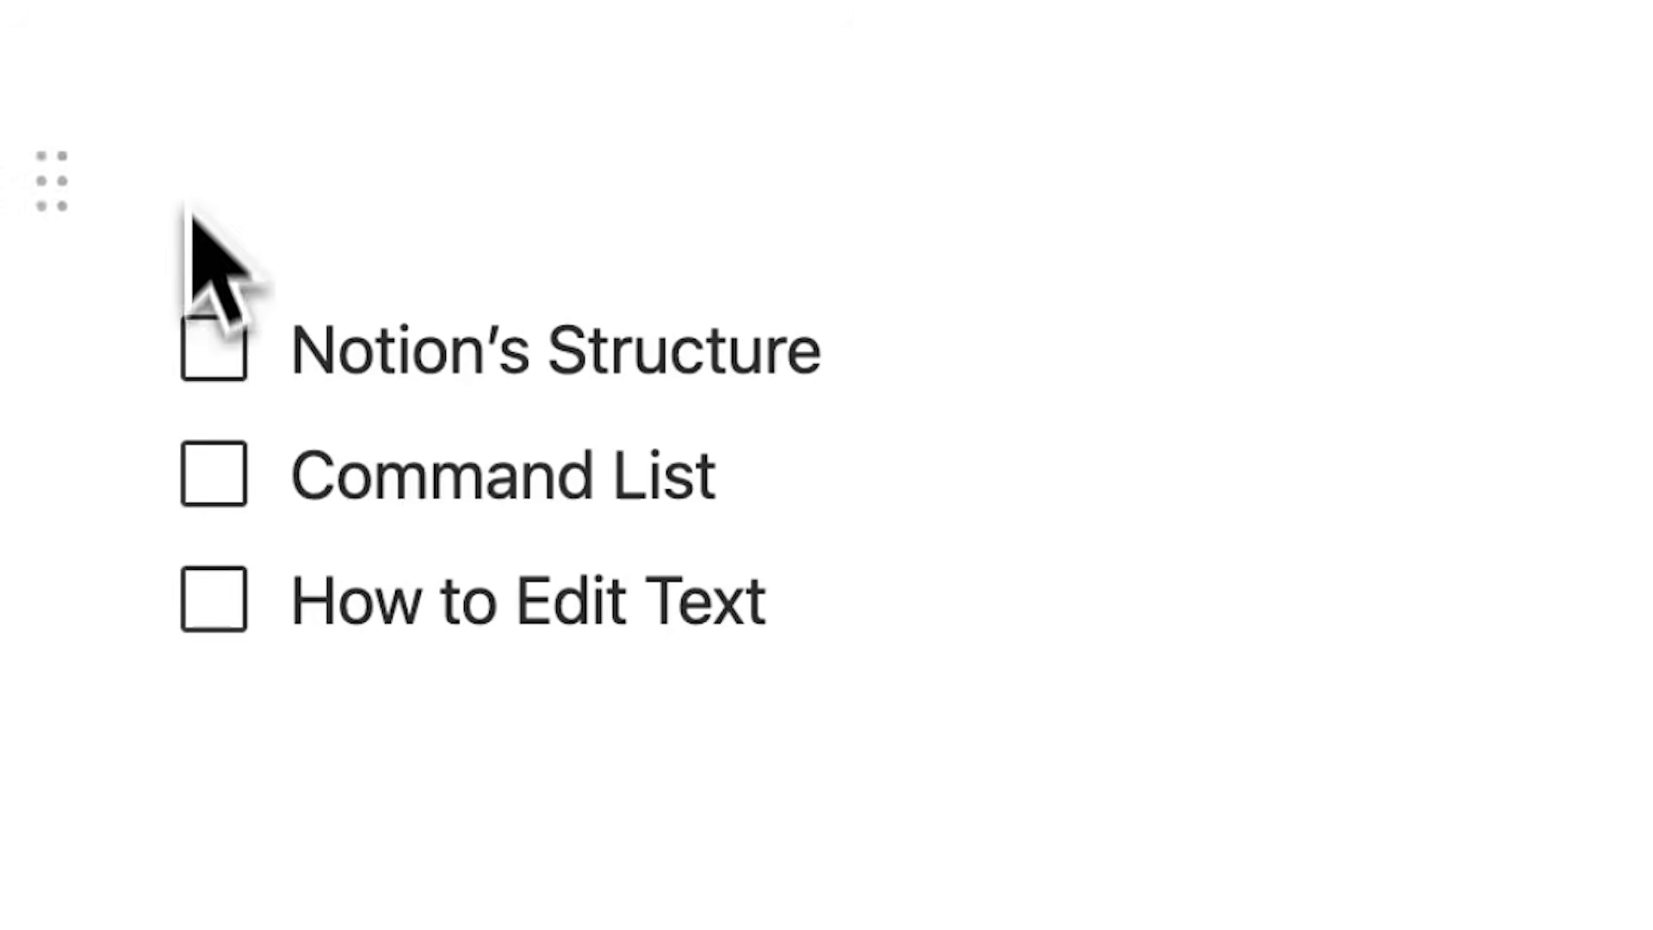
Check off the to-do items "Notion’s Structure", "Command List" and "How to Edit Text".
click(215, 356)
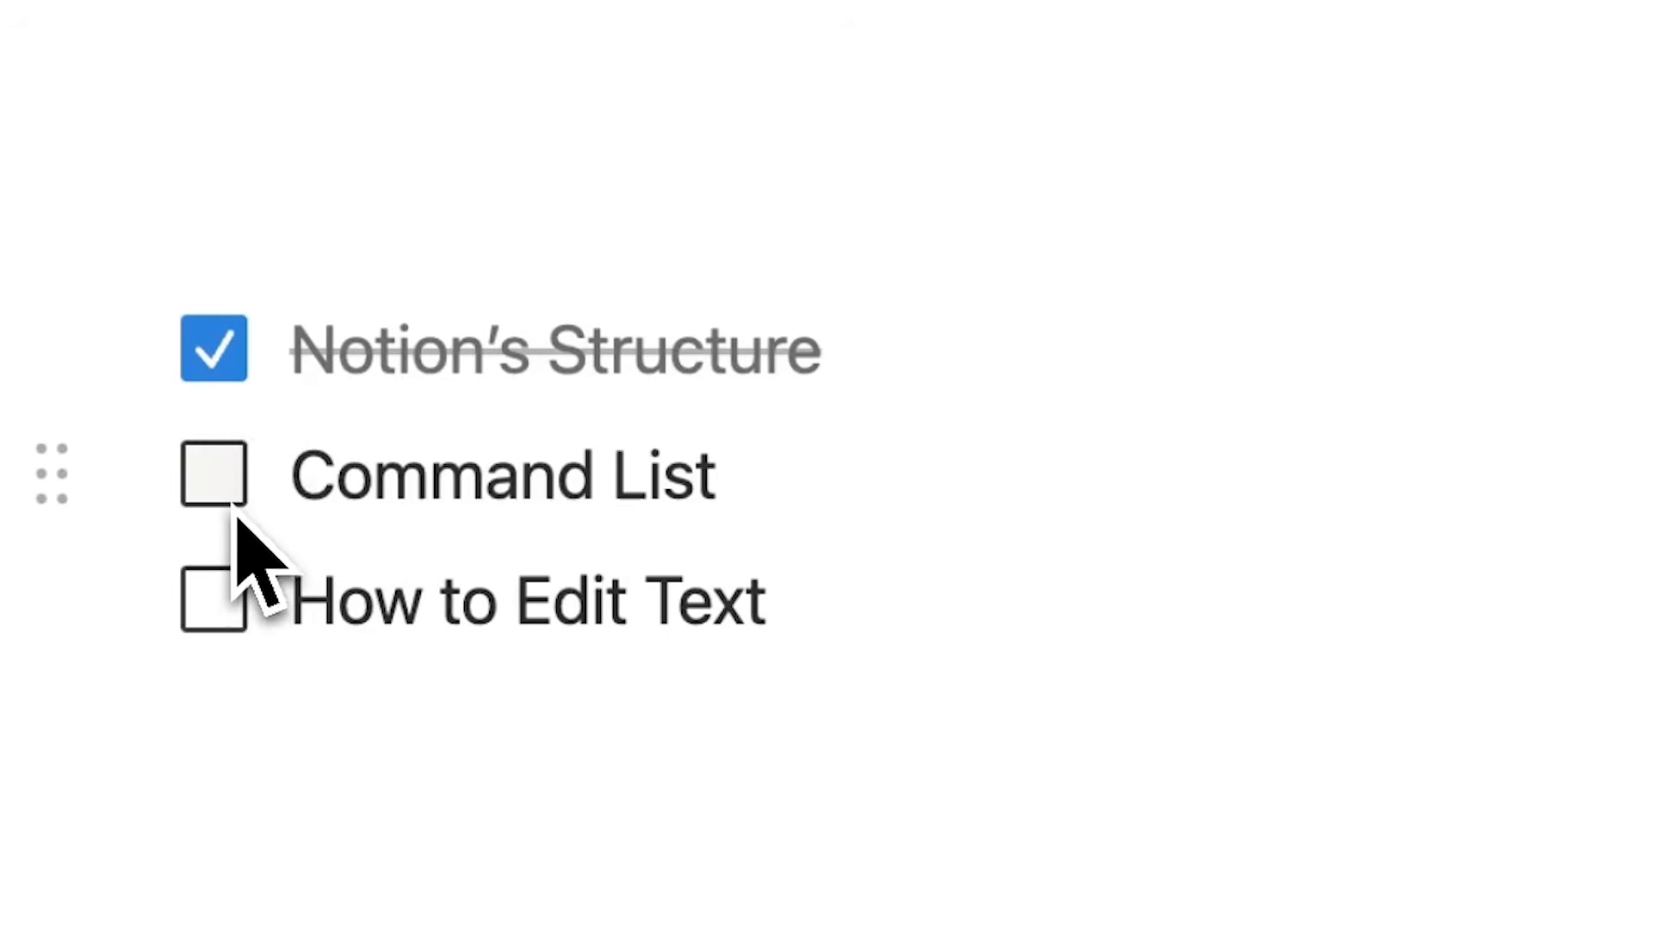
click(227, 503)
click(226, 626)
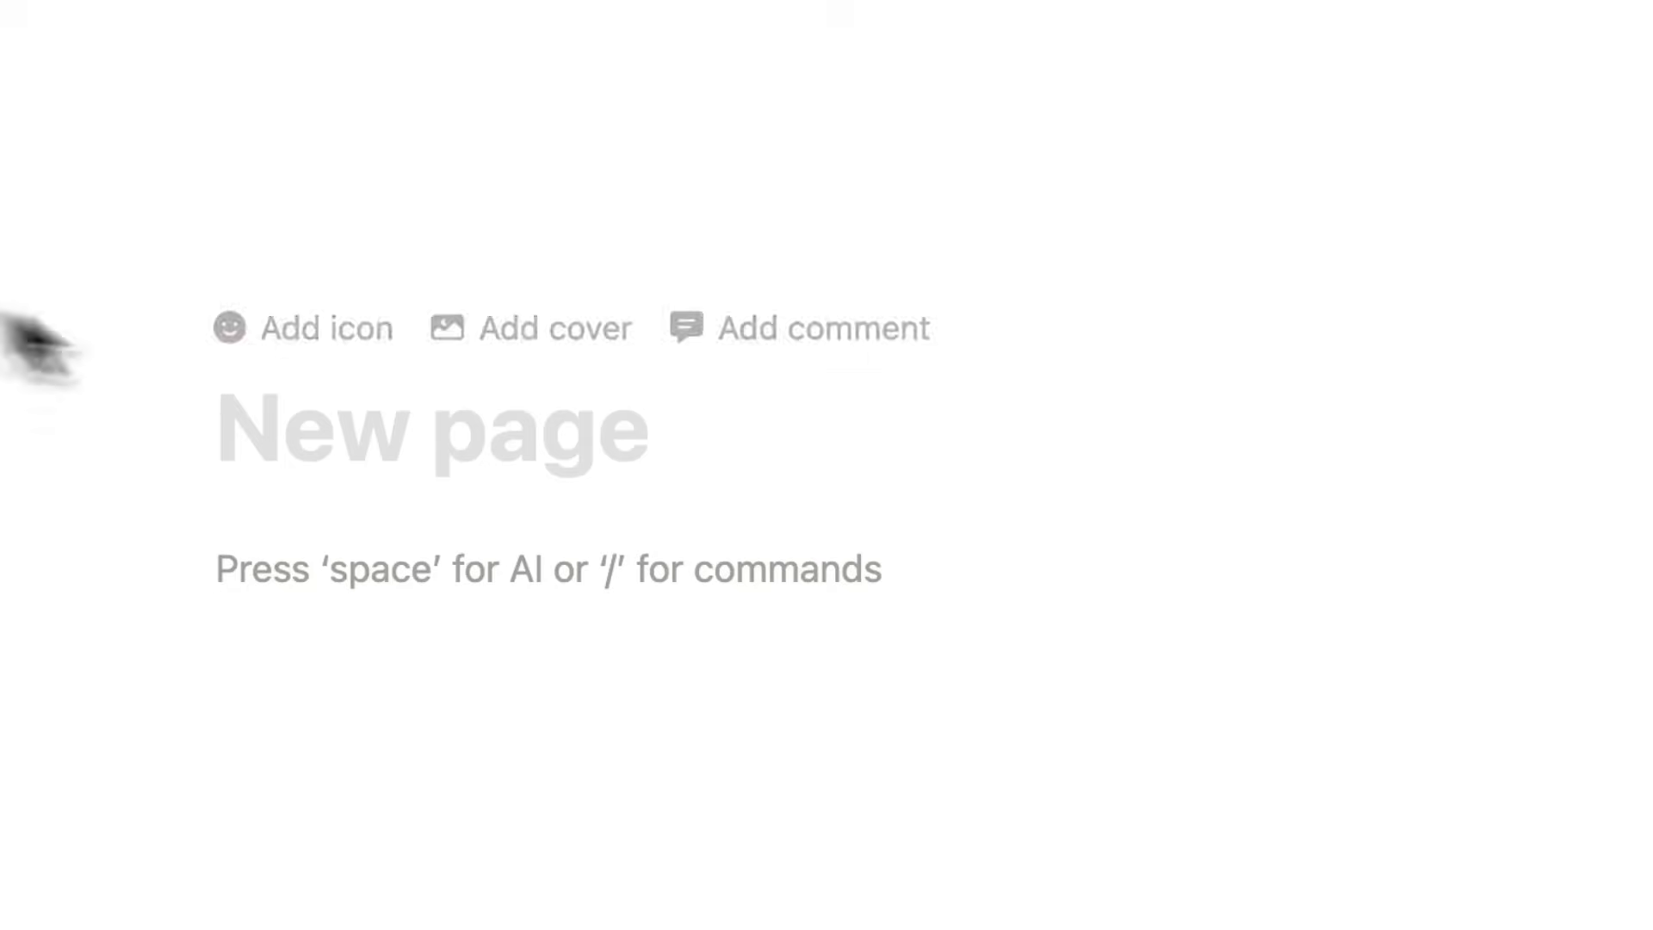
Title the new empty page "Dashboard" and start its first body line.
click(557, 464)
text(Dashbo)
key(Return)
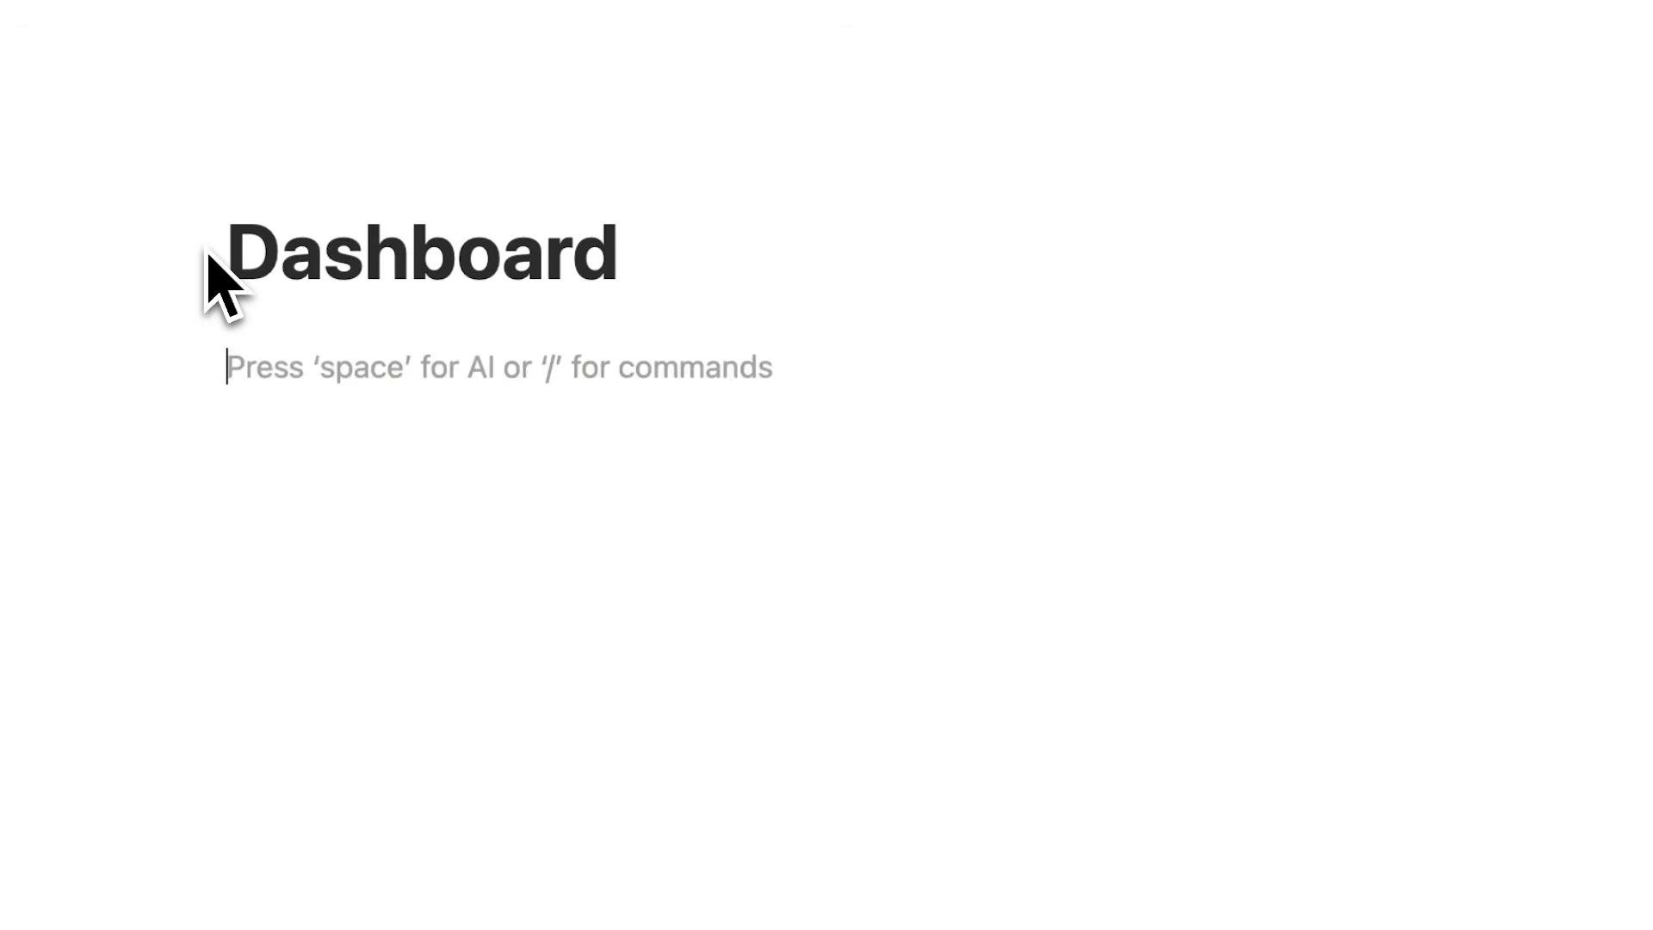
Bring up the block commands on the Dashboard page and look through the database view options.
text(/)
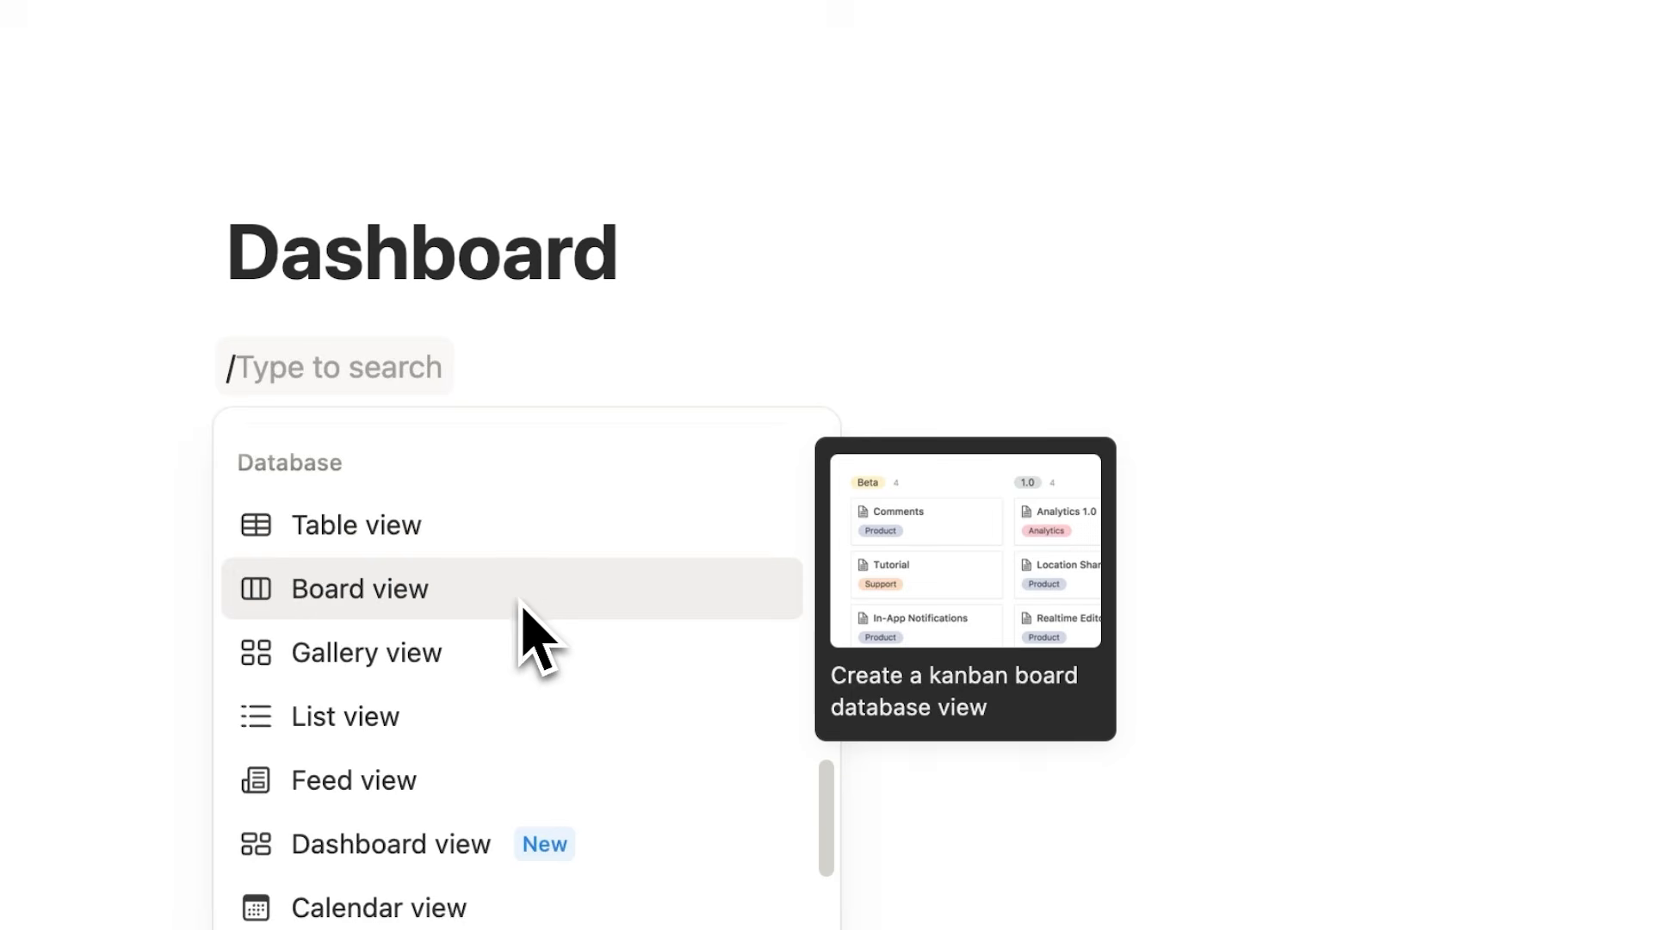
scroll(528, 620, down, 3)
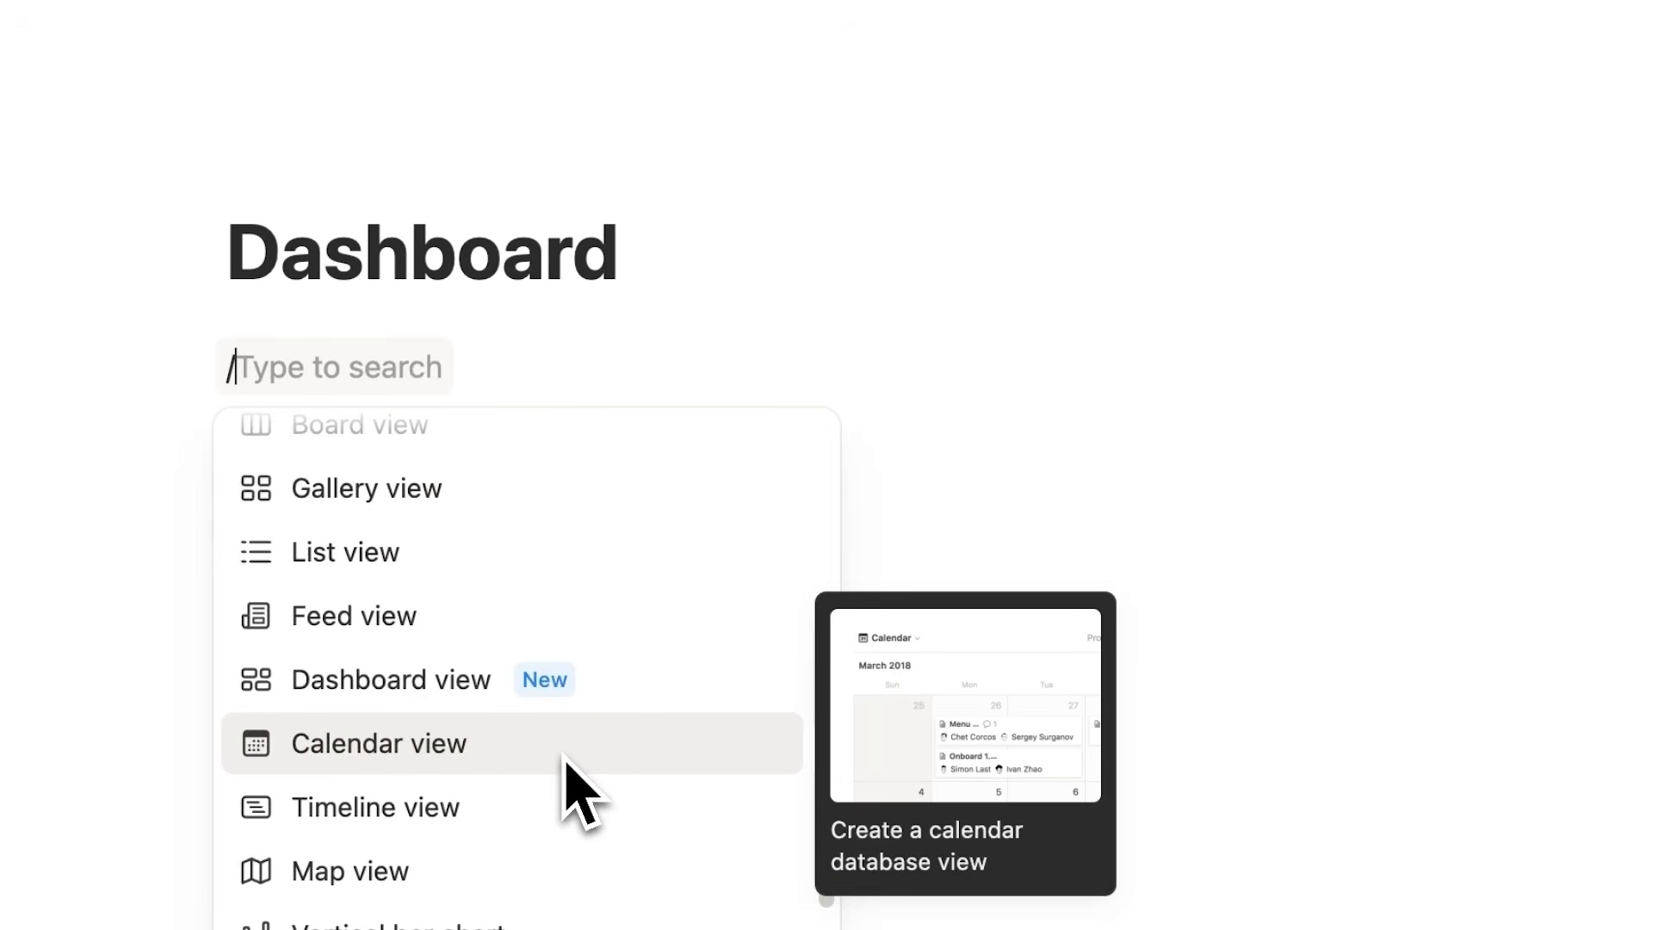
scroll(388, 710, up, 10)
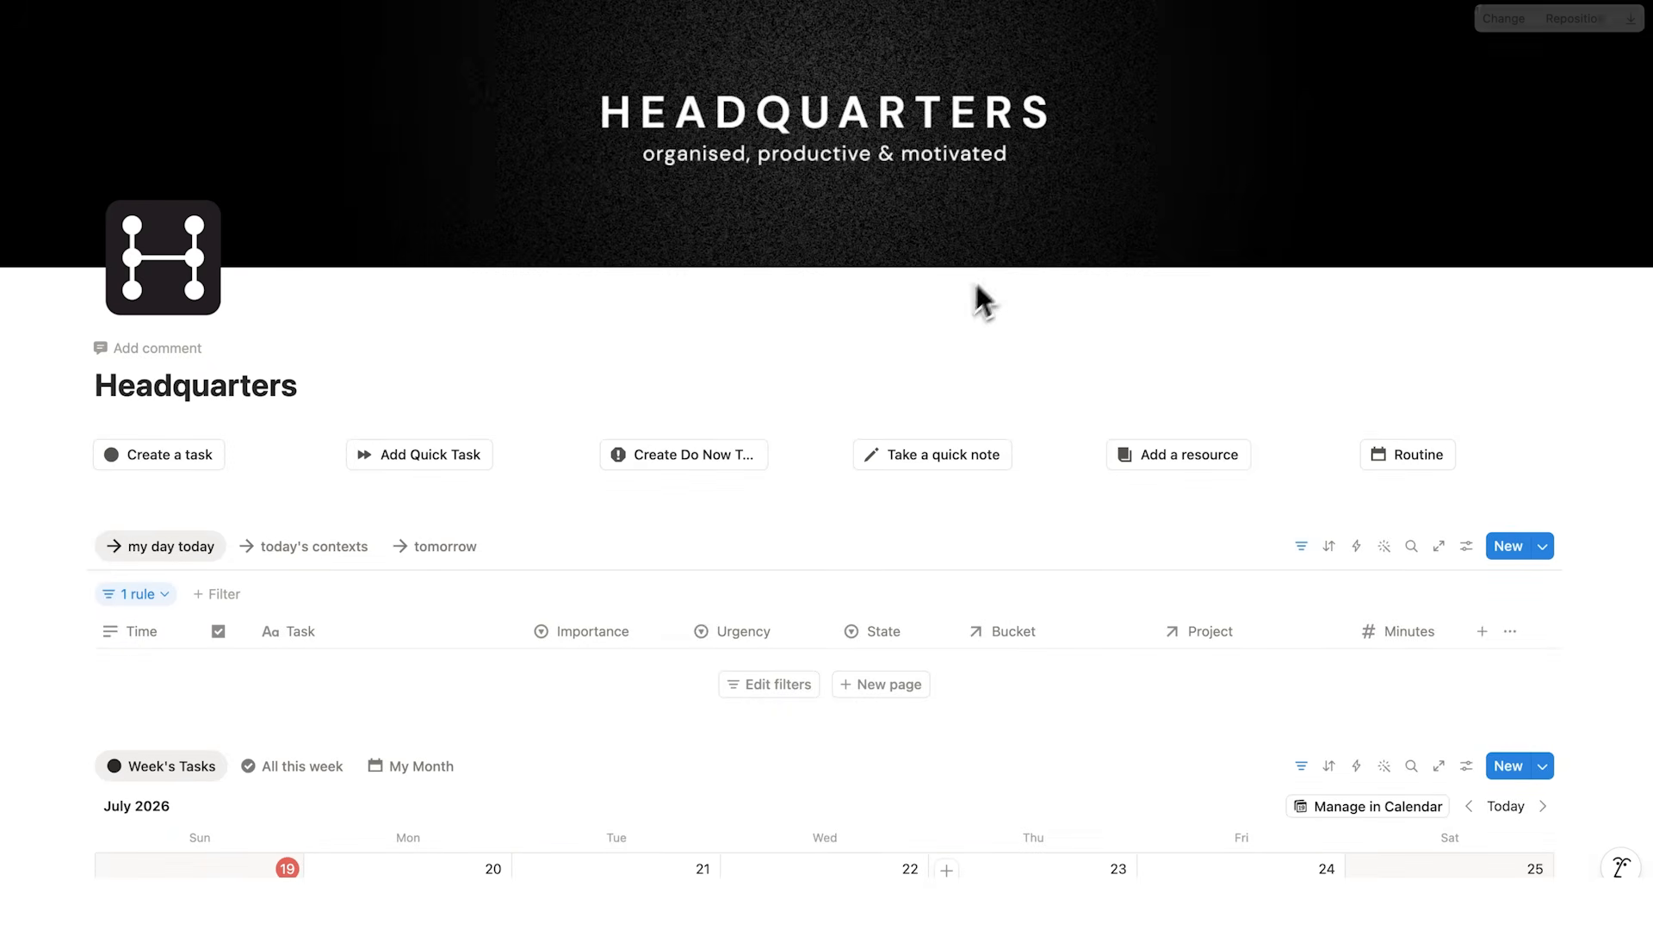
Look over the Headquarters page from its daily tasks and week calendar to Workspaces and My Life Buckets.
scroll(990, 293, down, 9)
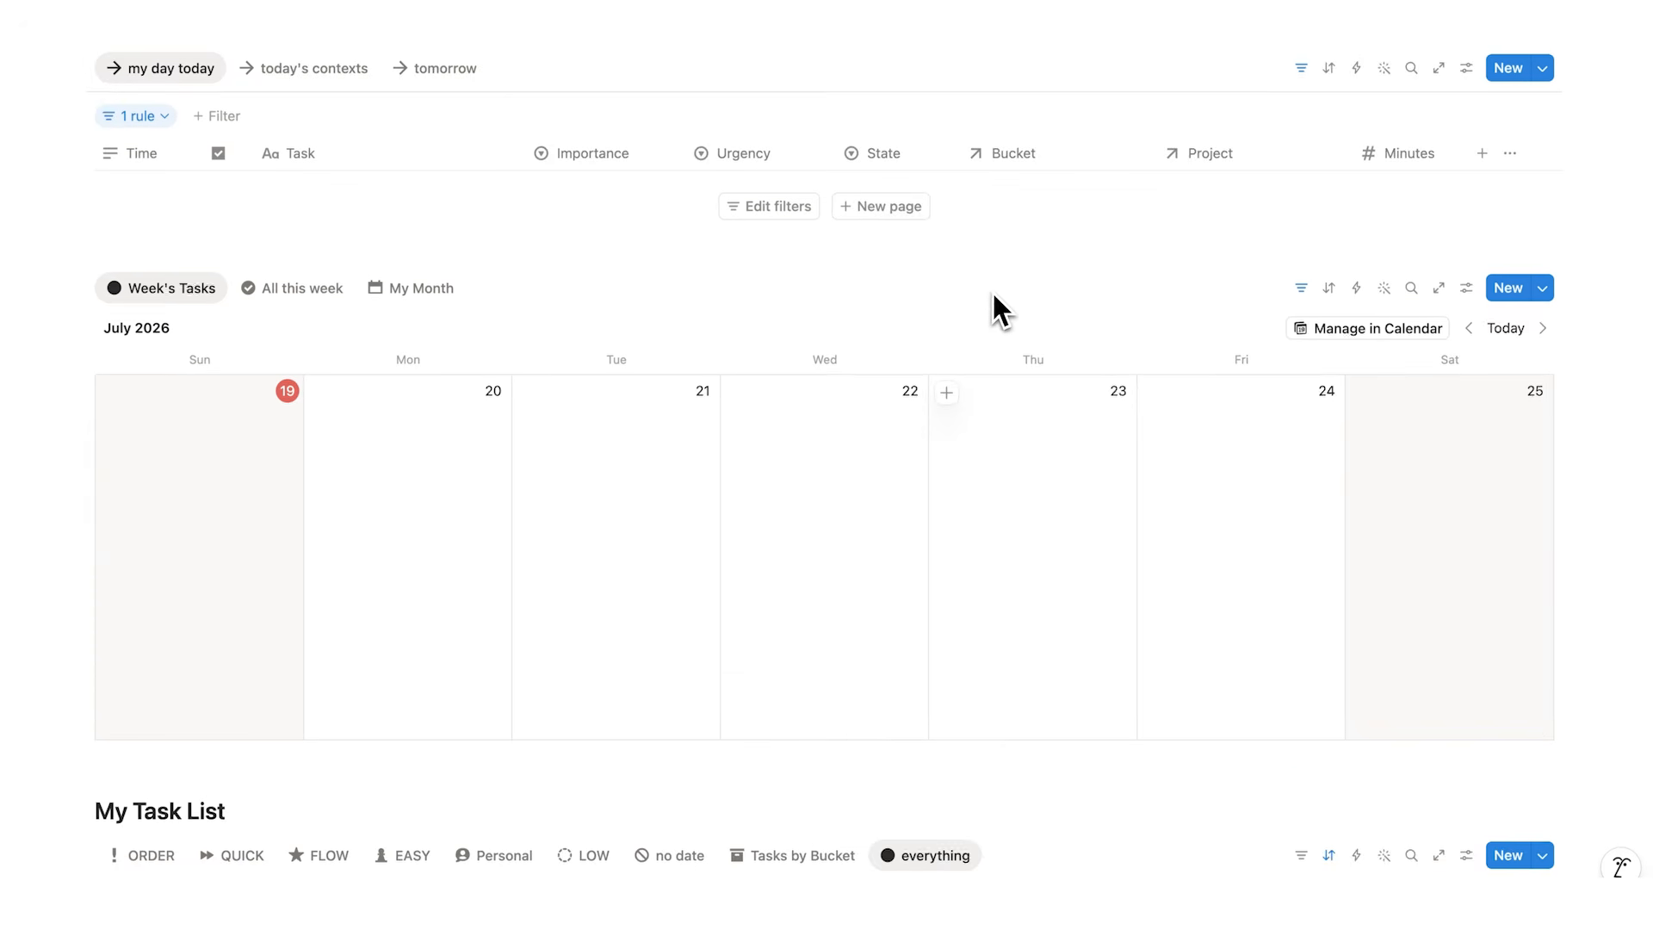
scroll(994, 293, down, 12)
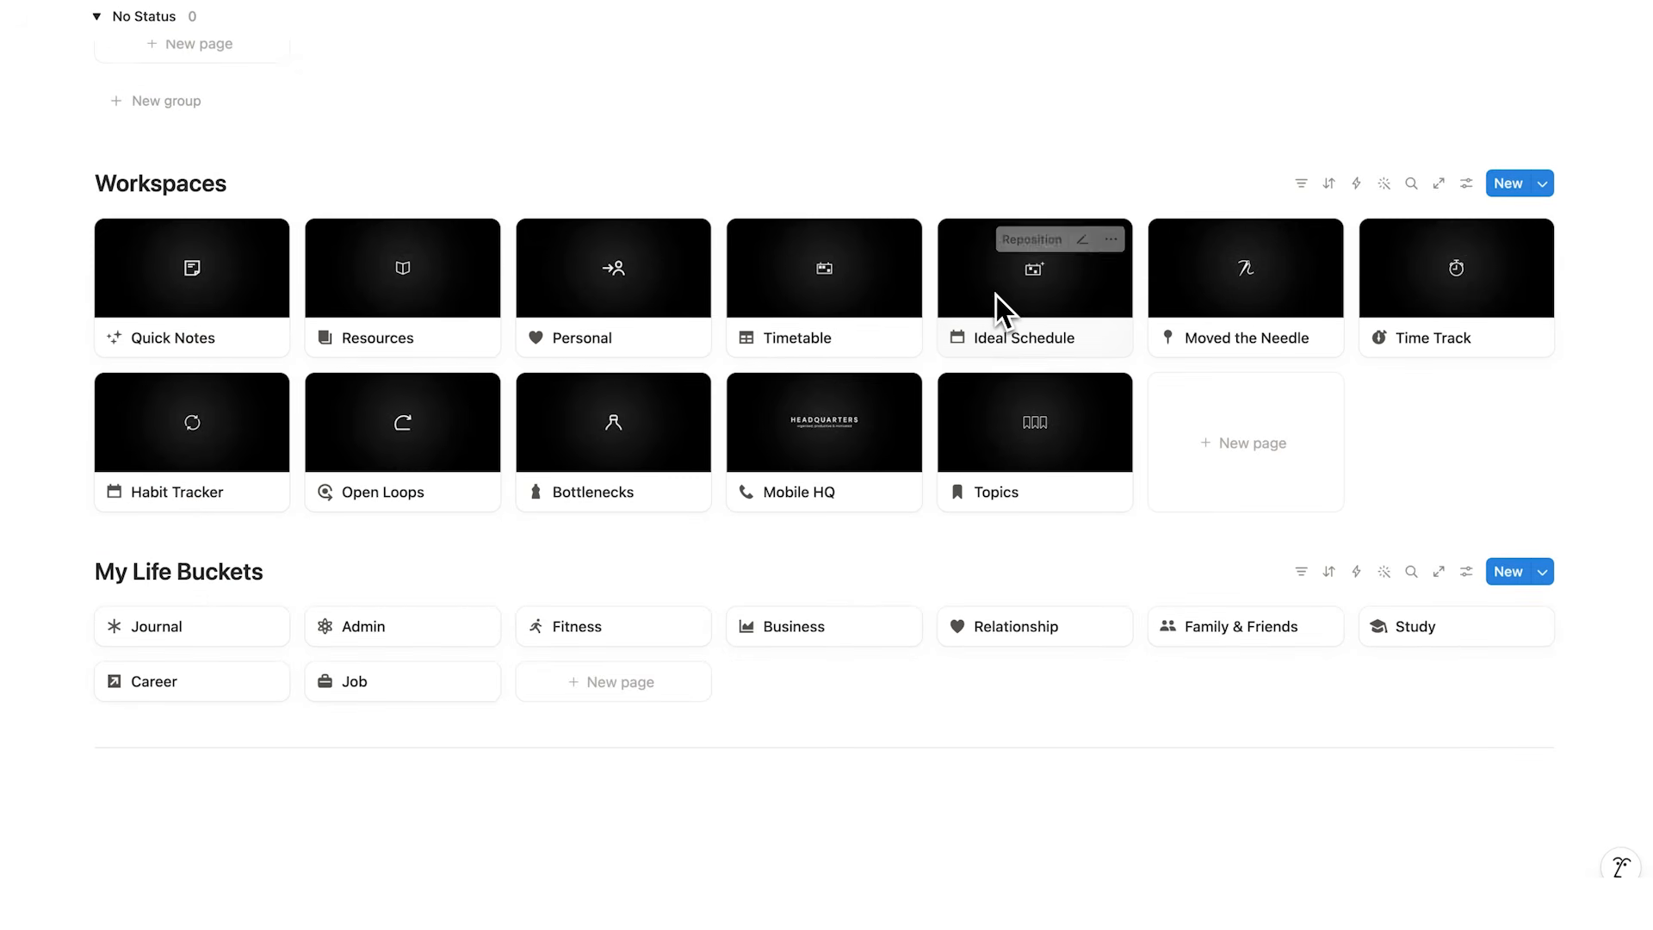
scroll(994, 312, up, 4)
scroll(994, 325, up, 9)
scroll(1019, 327, down, 14)
scroll(1025, 436, up, 20)
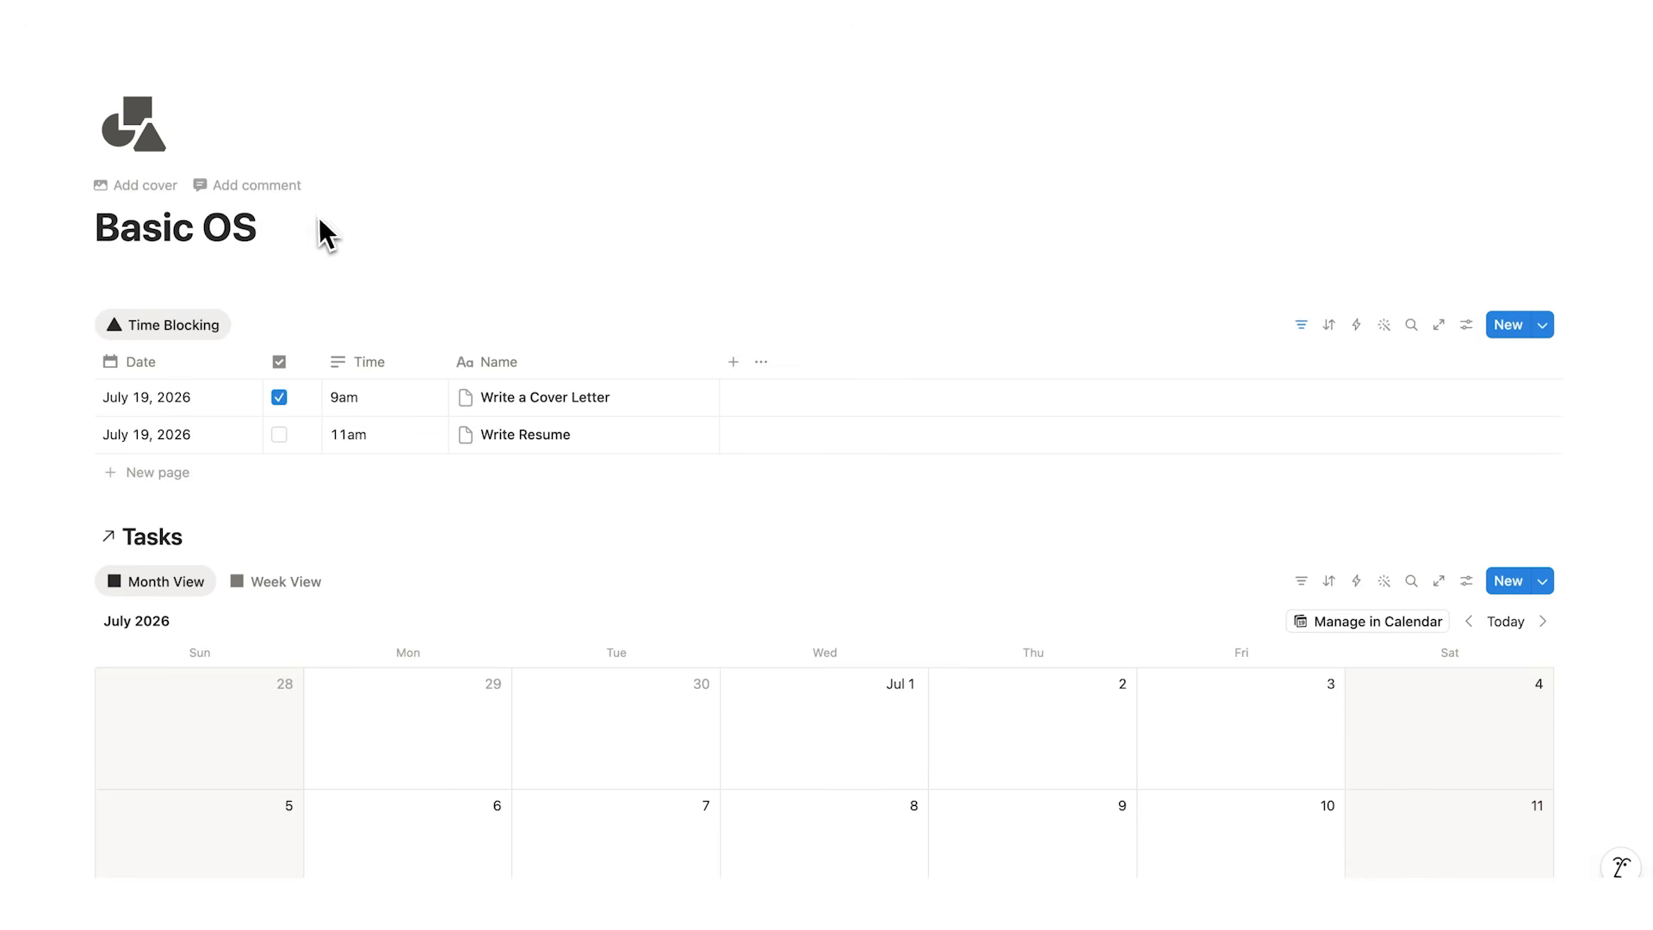
drag(319, 219, 84, 219)
click(412, 238)
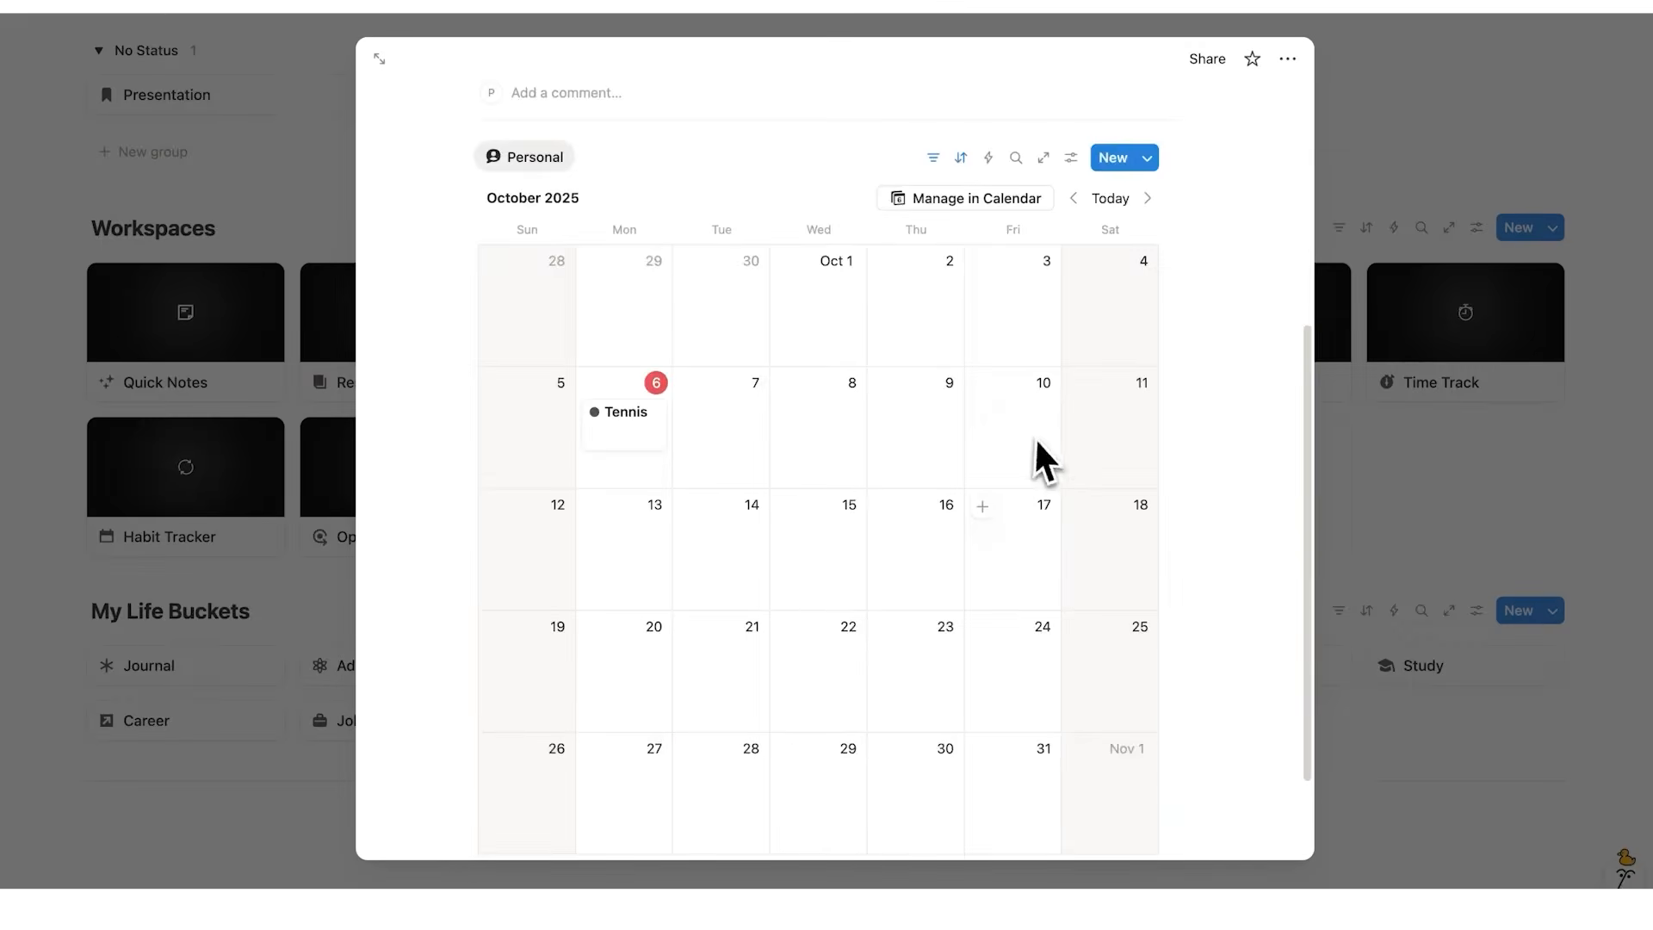
scroll(1043, 460, up, 5)
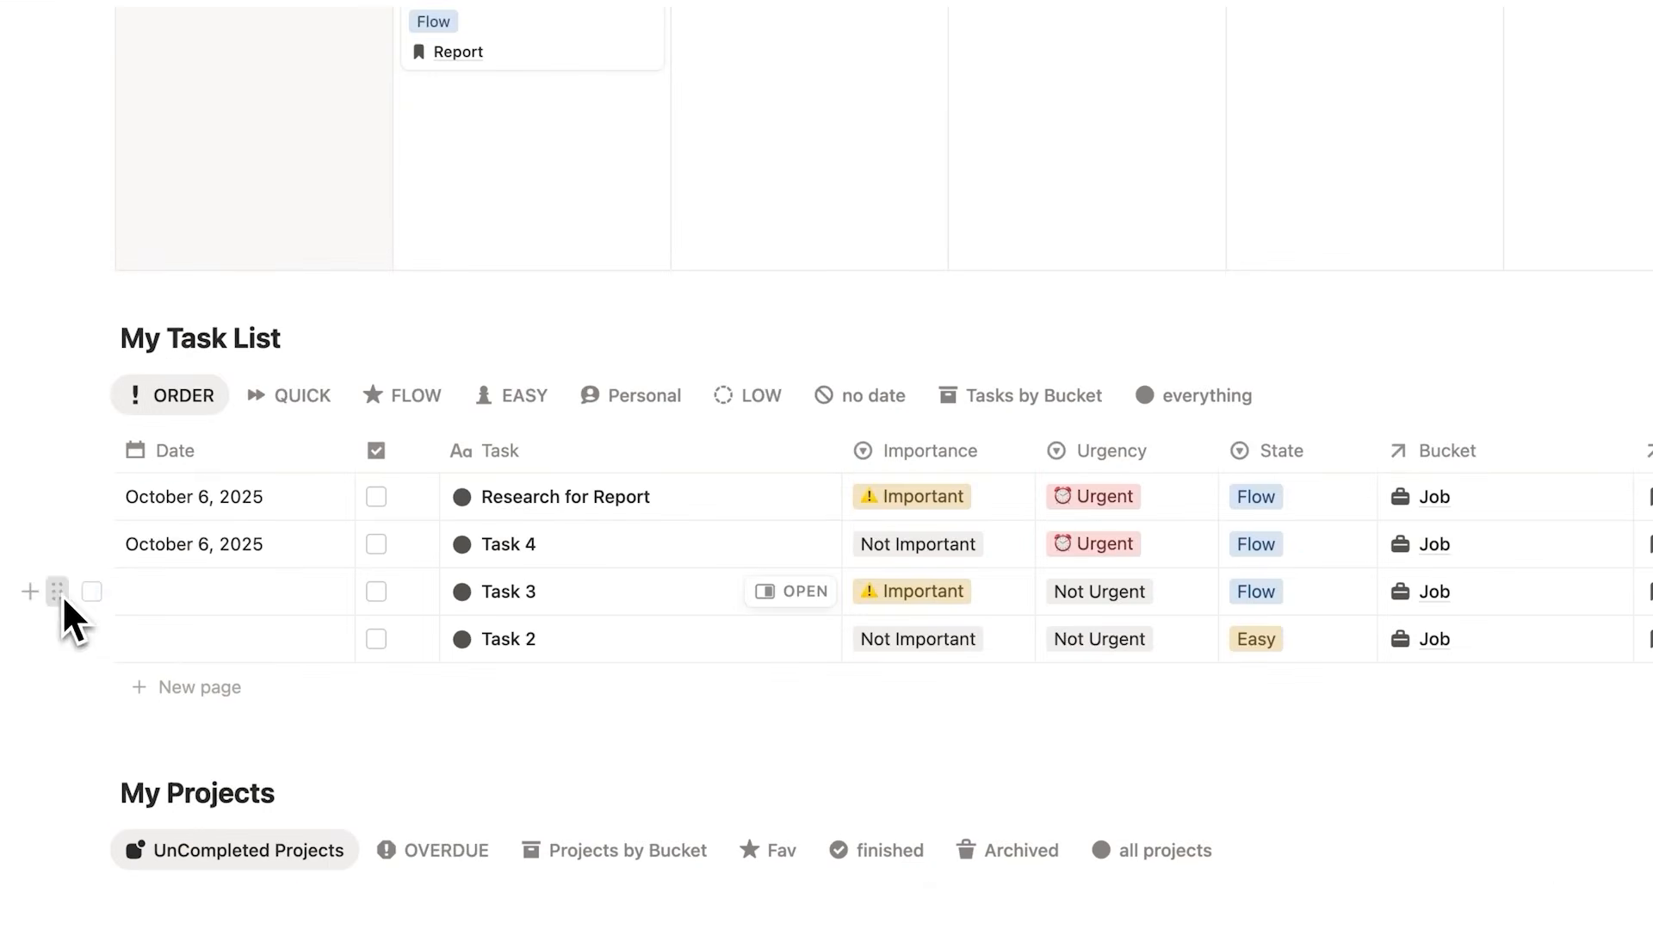
Move Task 3 from My Task List onto Monday in the week calendar.
drag(57, 590, 514, 185)
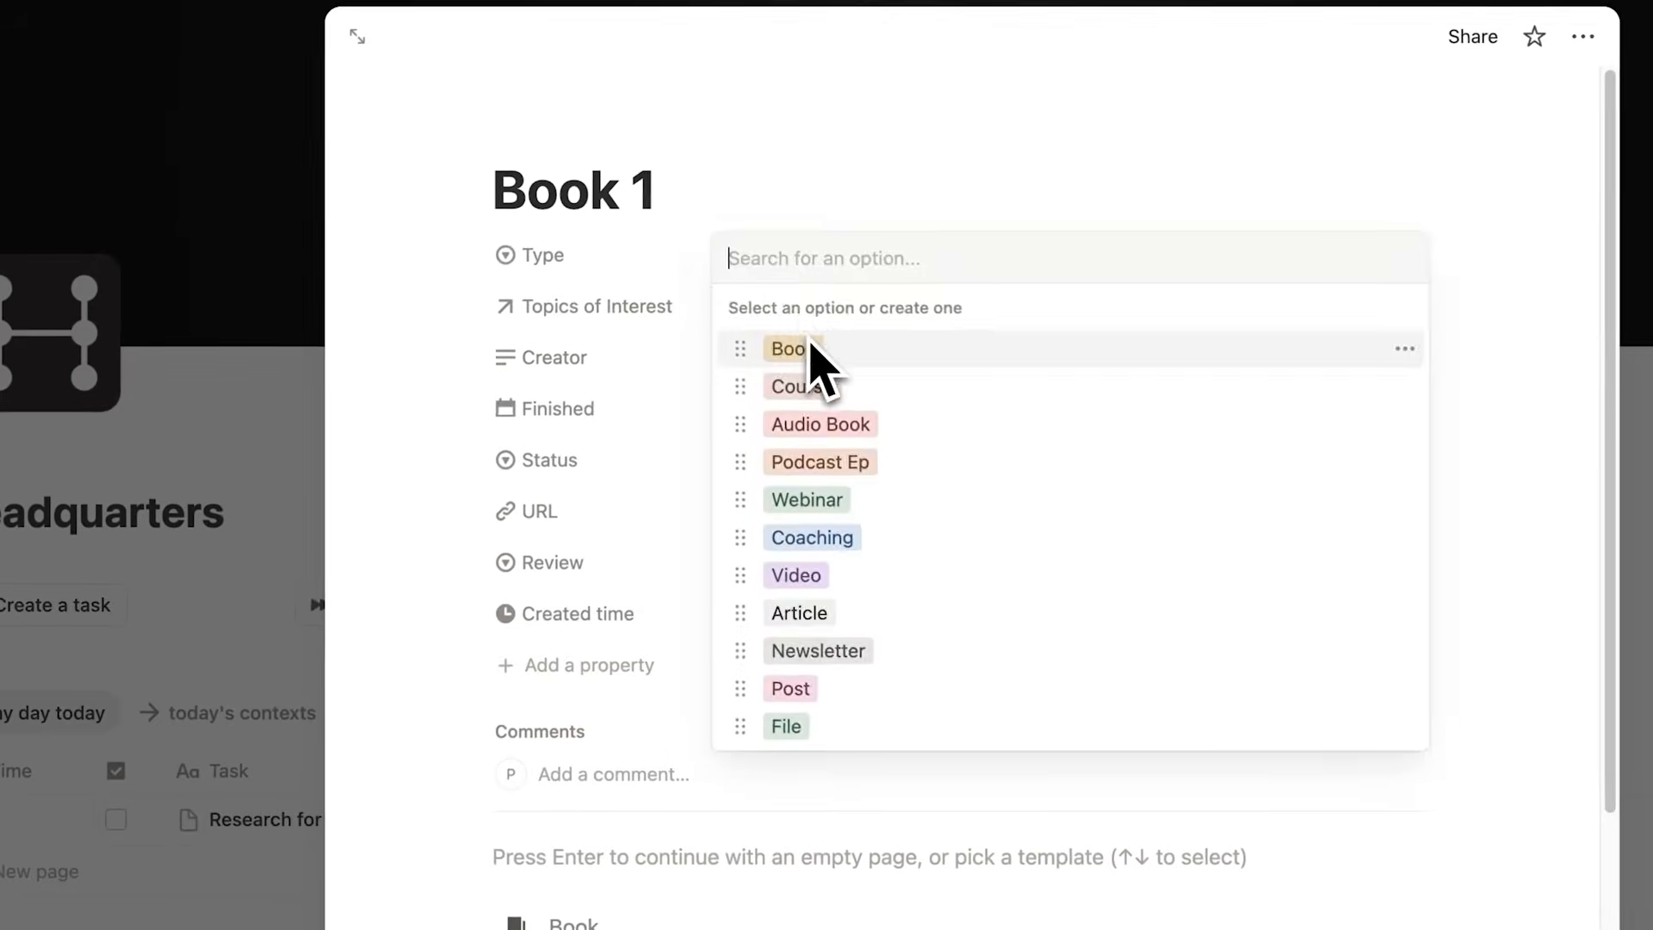
Set the Type property of the "Book 1" resource to Book.
click(810, 360)
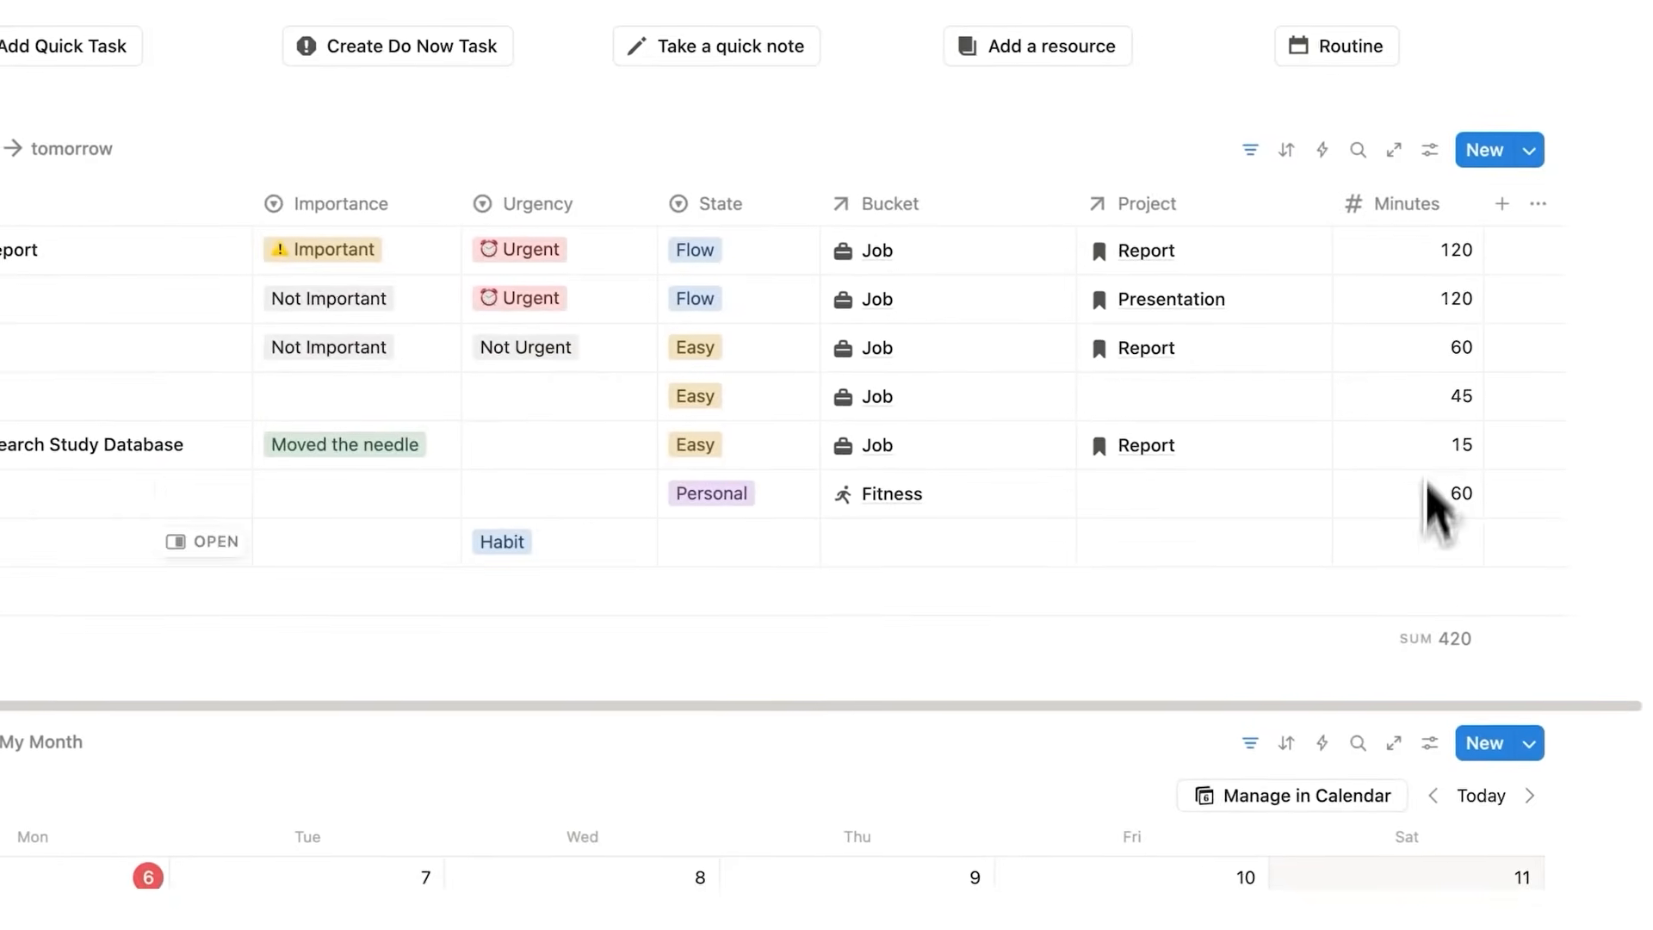
Review the Headquarters page's sections and return to My Task List and My Projects.
click(697, 495)
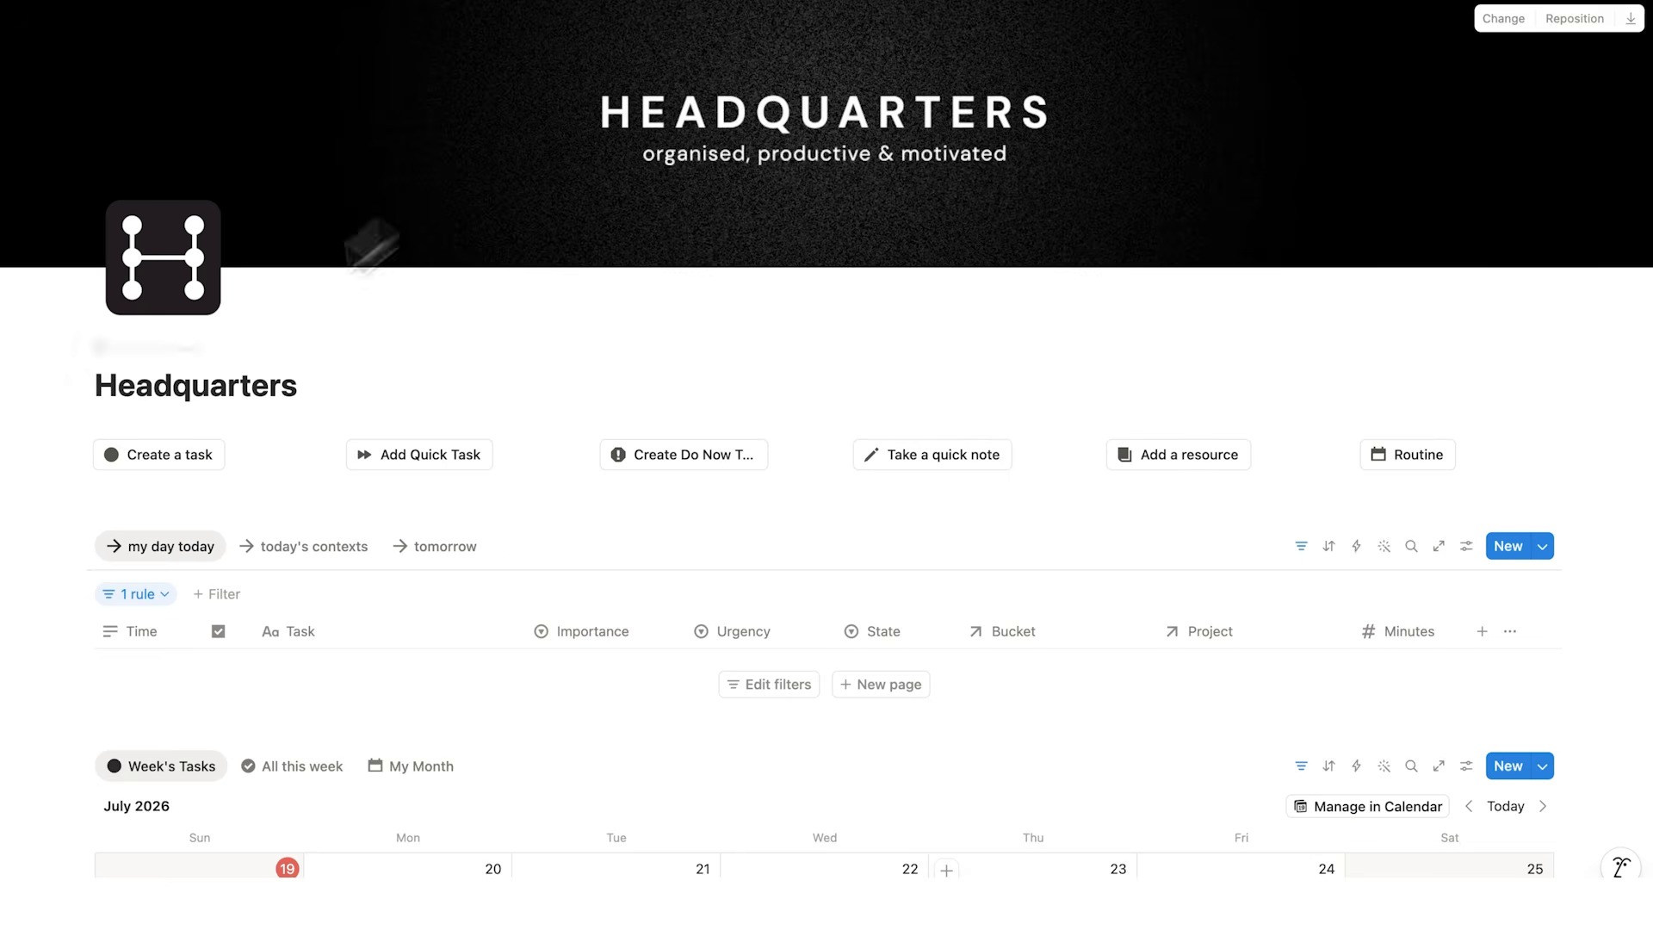
scroll(1114, 291, down, 15)
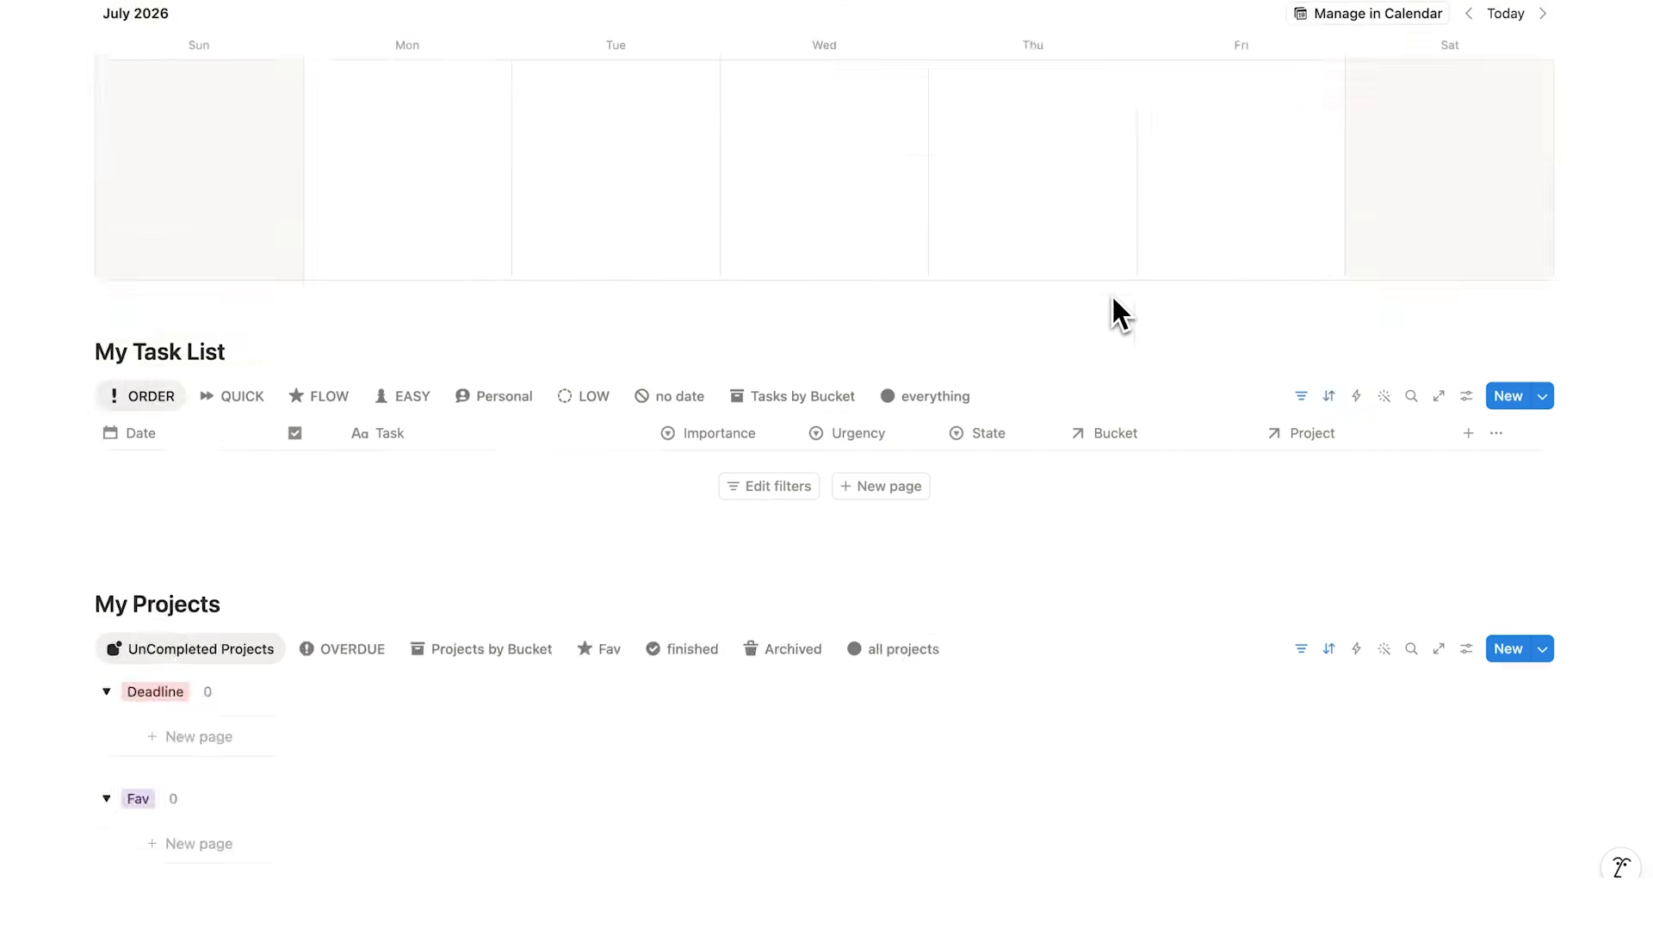
scroll(818, 216, down, 7)
scroll(860, 560, down, 2)
scroll(947, 551, up, 13)
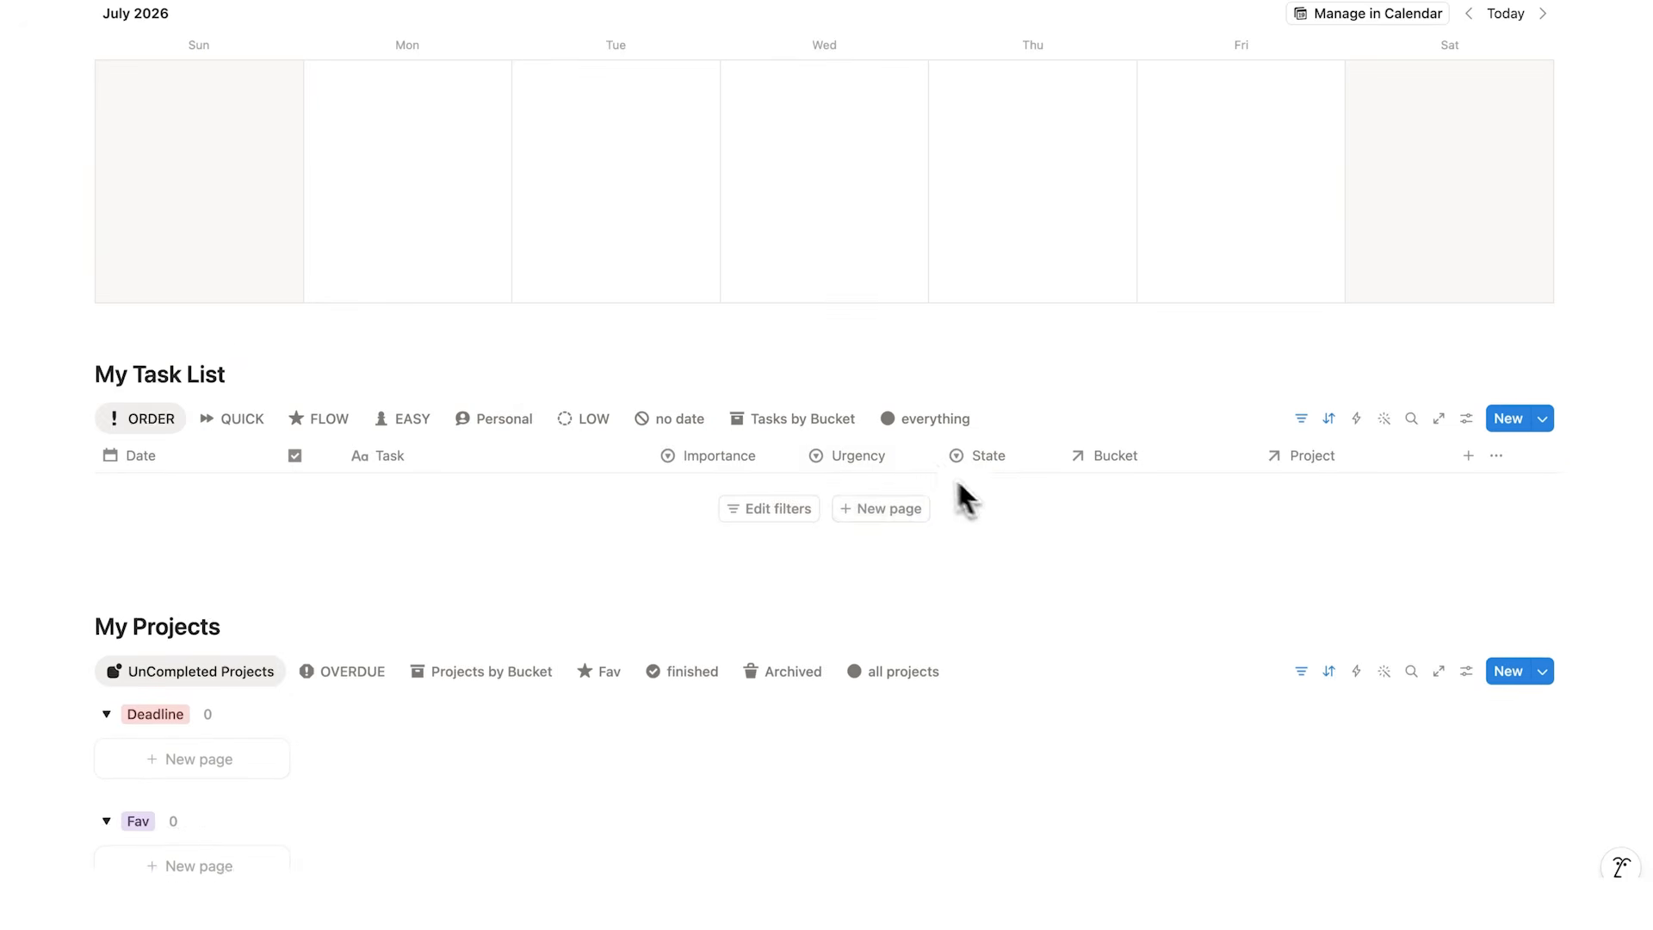
Add a new entry to My Task List and link it to the Business bucket and a new project, "Project A".
click(919, 519)
click(1139, 501)
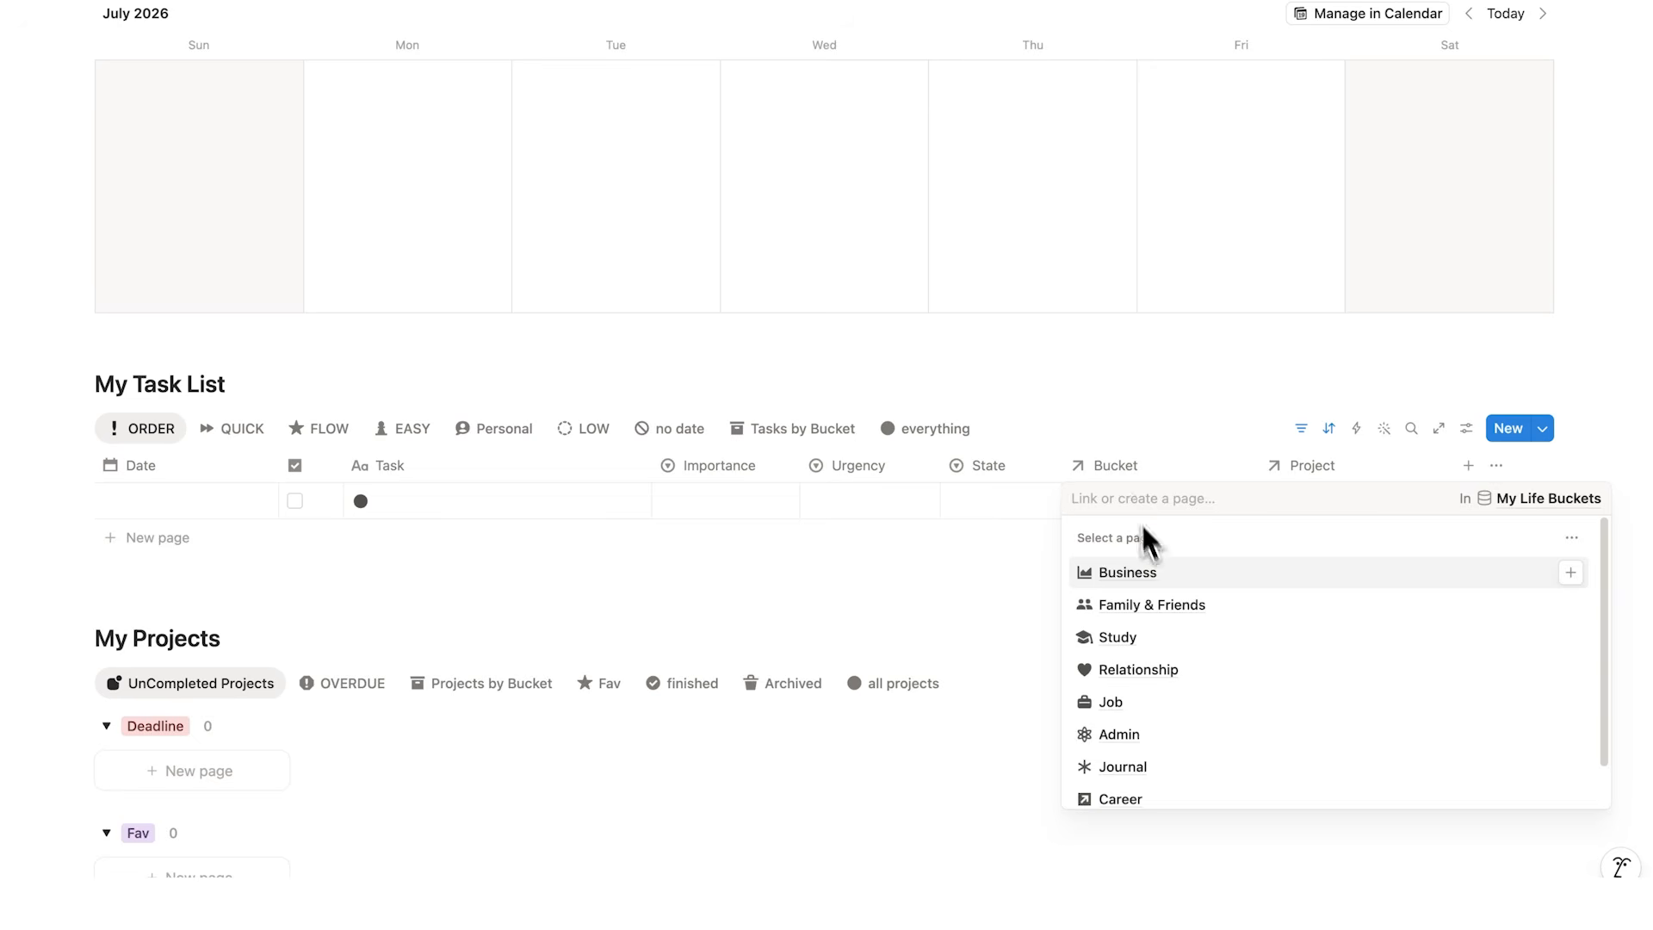
click(1162, 568)
click(1325, 495)
text(Project A)
key(Return)
Name the new task in My Task List "Task 1".
click(415, 502)
text(Task 1)
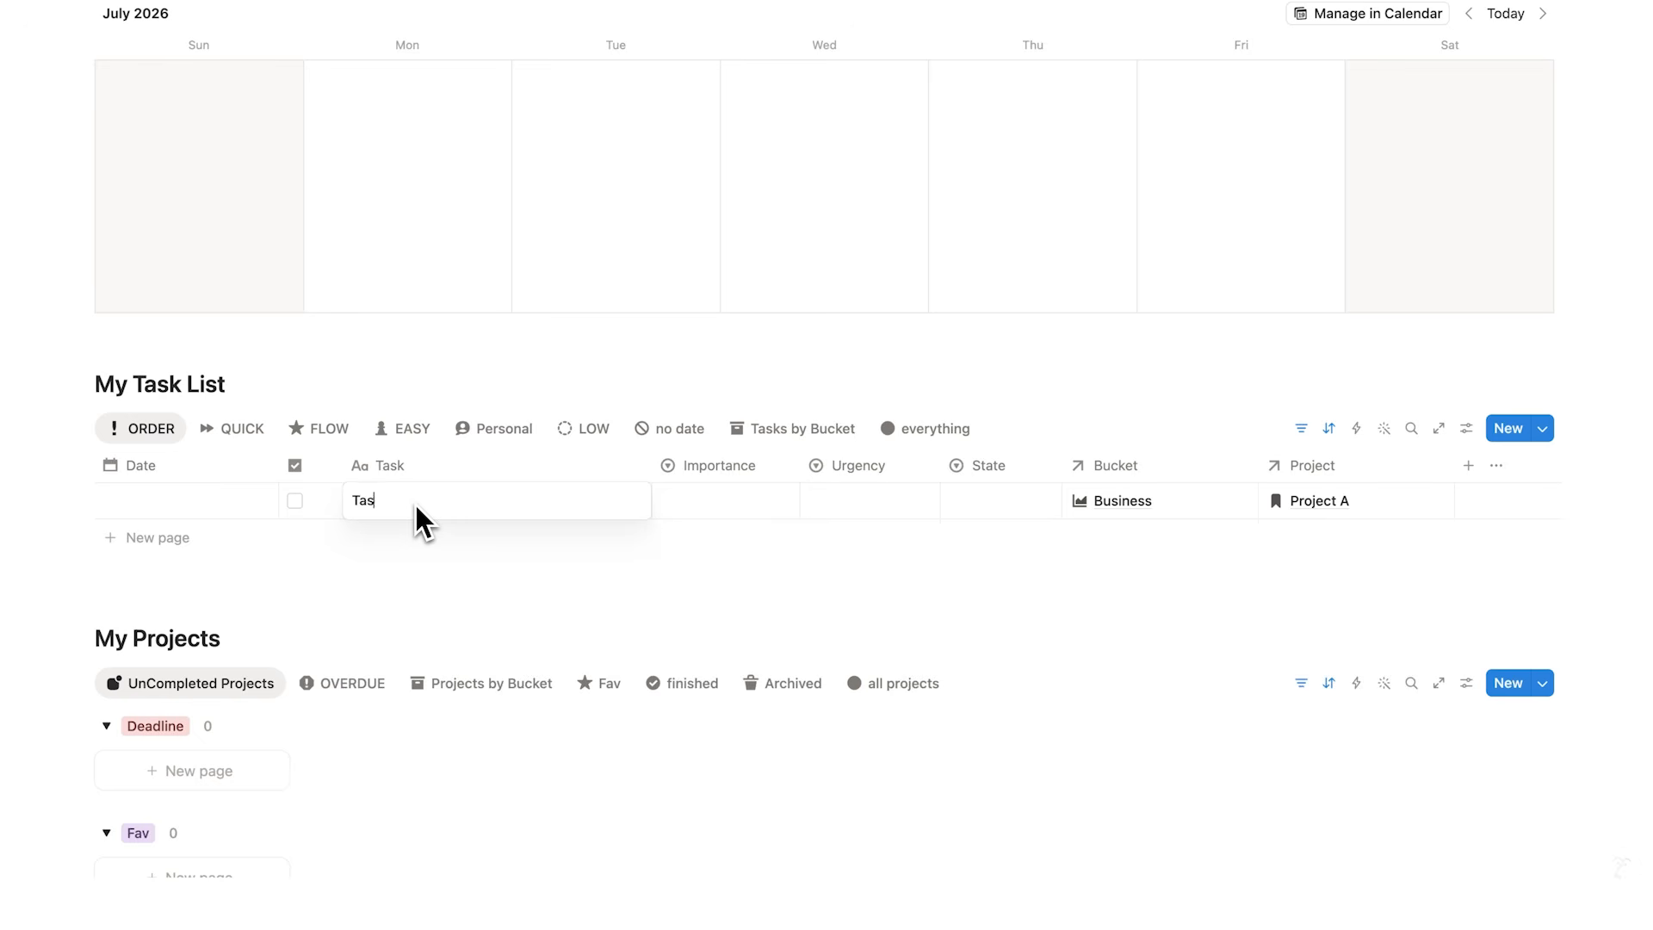
key(Return)
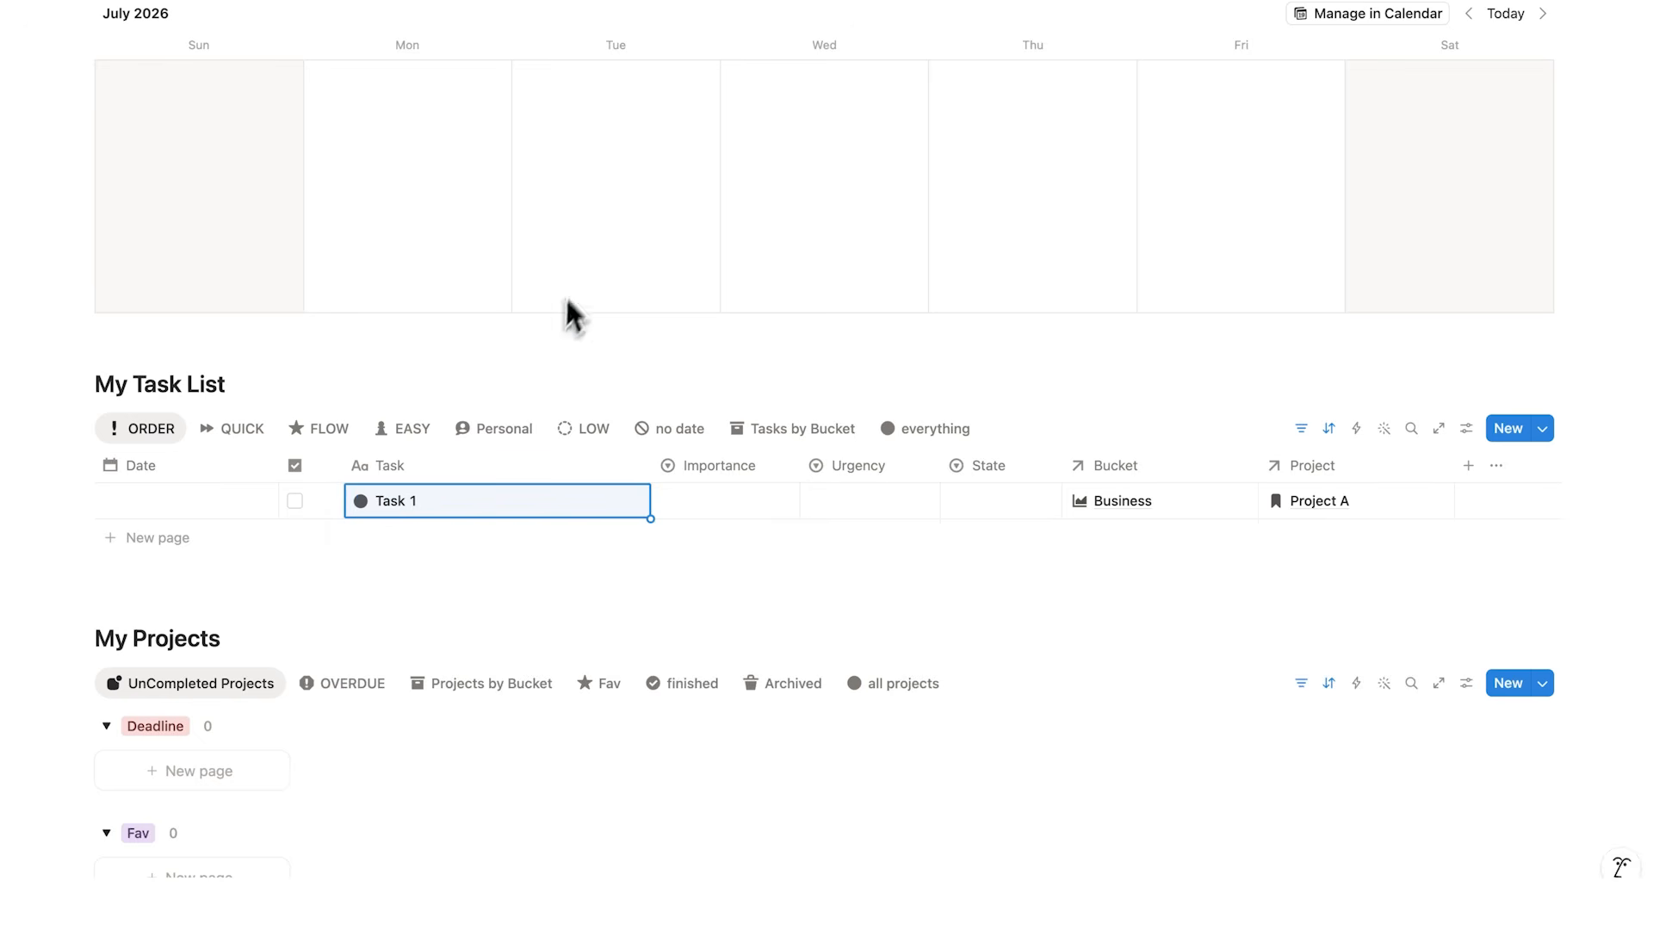
Set Task 1's date to July 19, 2026 and check its placement in the week calendar.
scroll(559, 327, down, 2)
click(150, 408)
key(Escape)
scroll(485, 493, up, 5)
scroll(234, 364, up, 2)
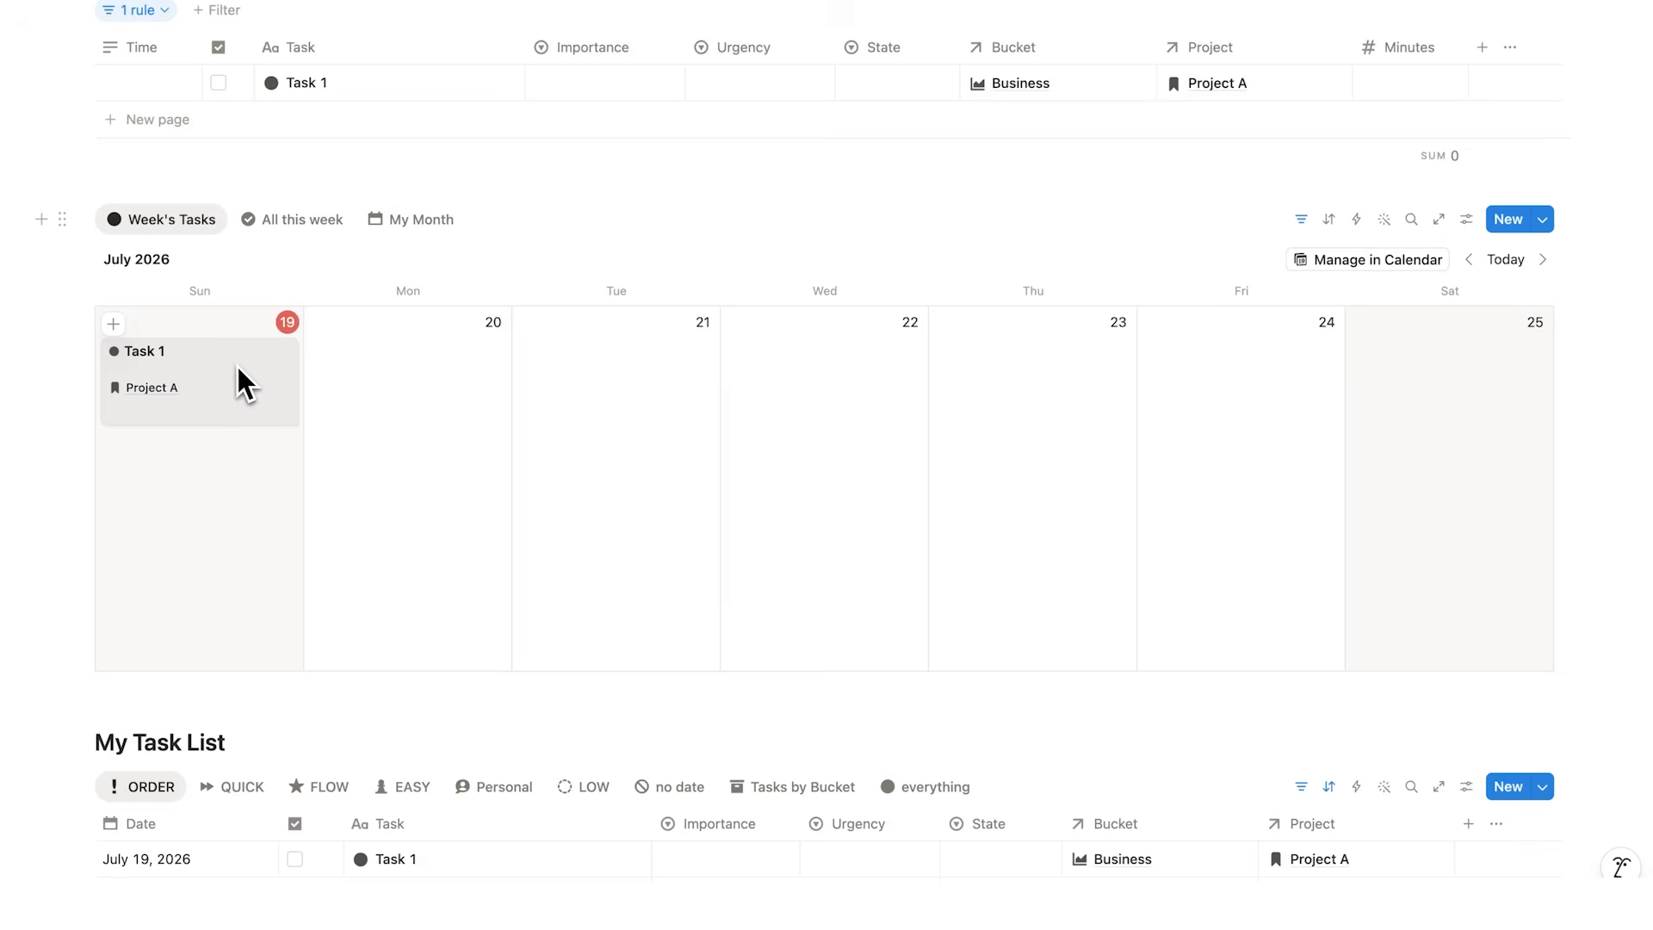
Open Project A from My Projects, examine its related tasks, notes and bottlenecks, and close it.
scroll(354, 332, down, 11)
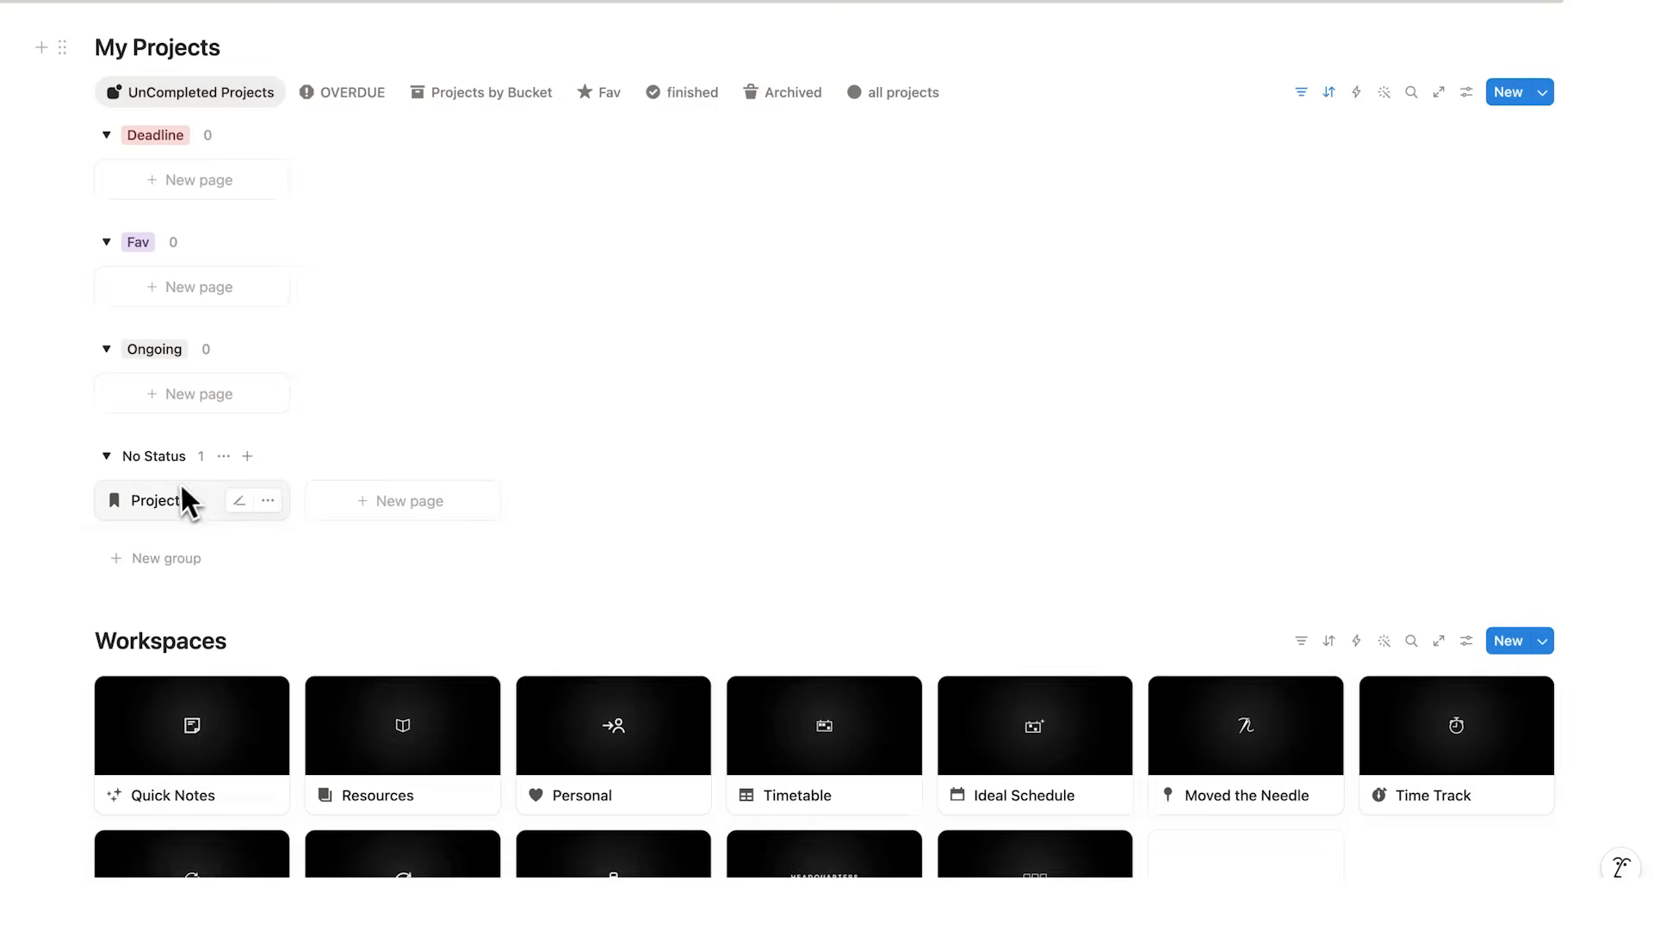
click(188, 499)
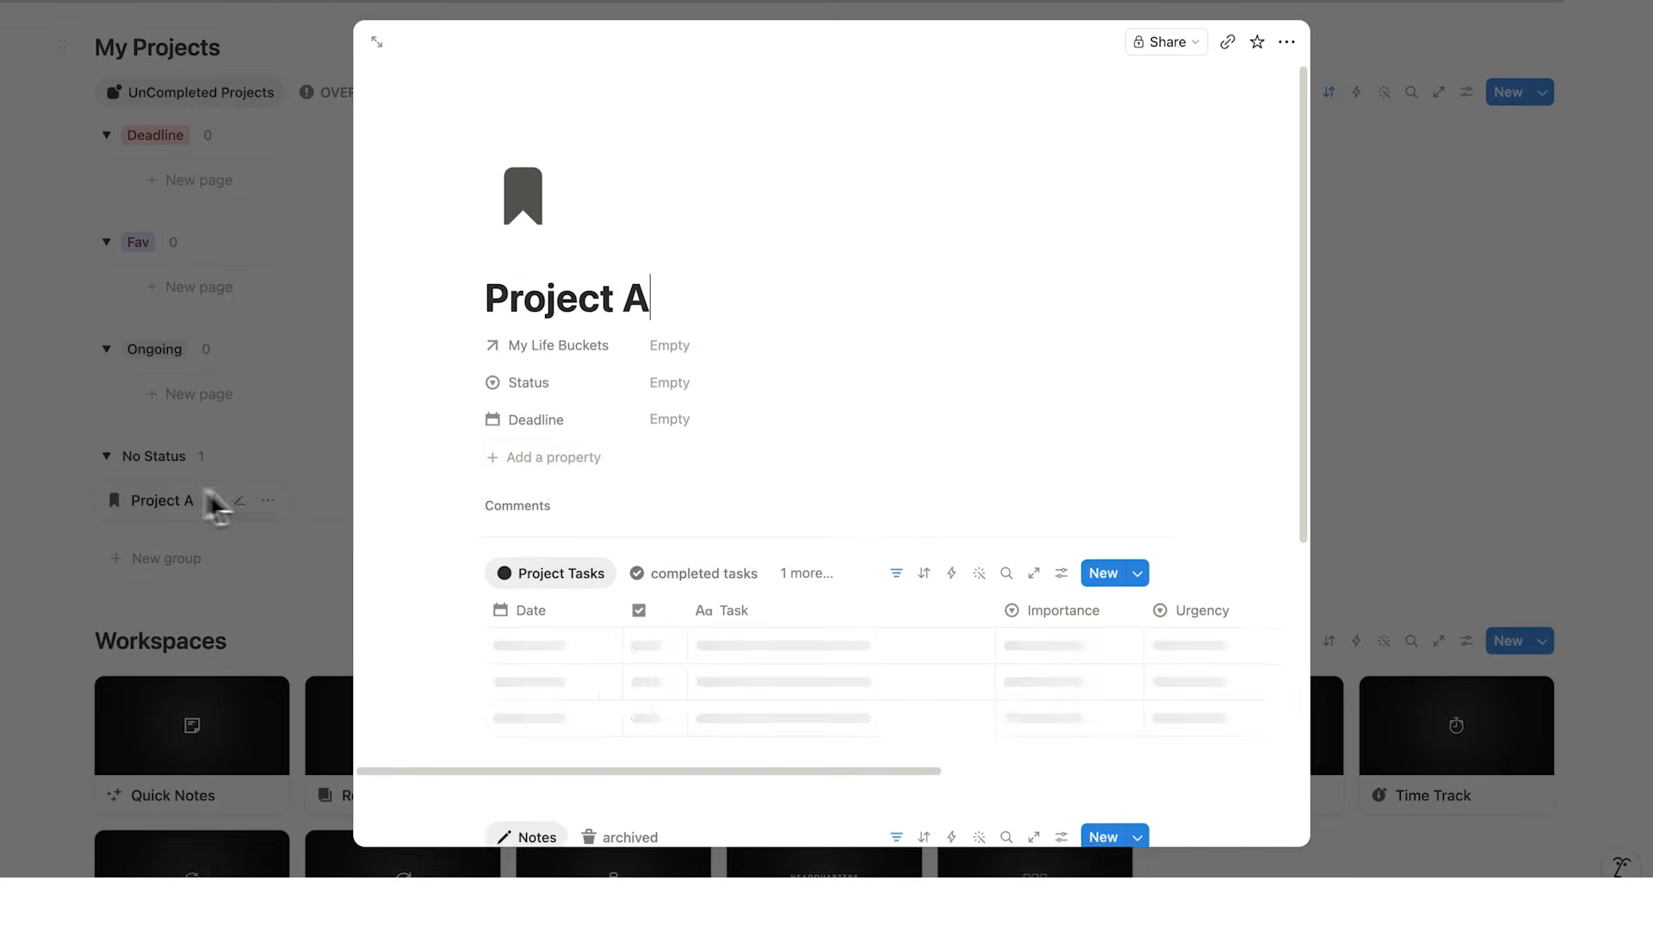
scroll(597, 473, down, 2)
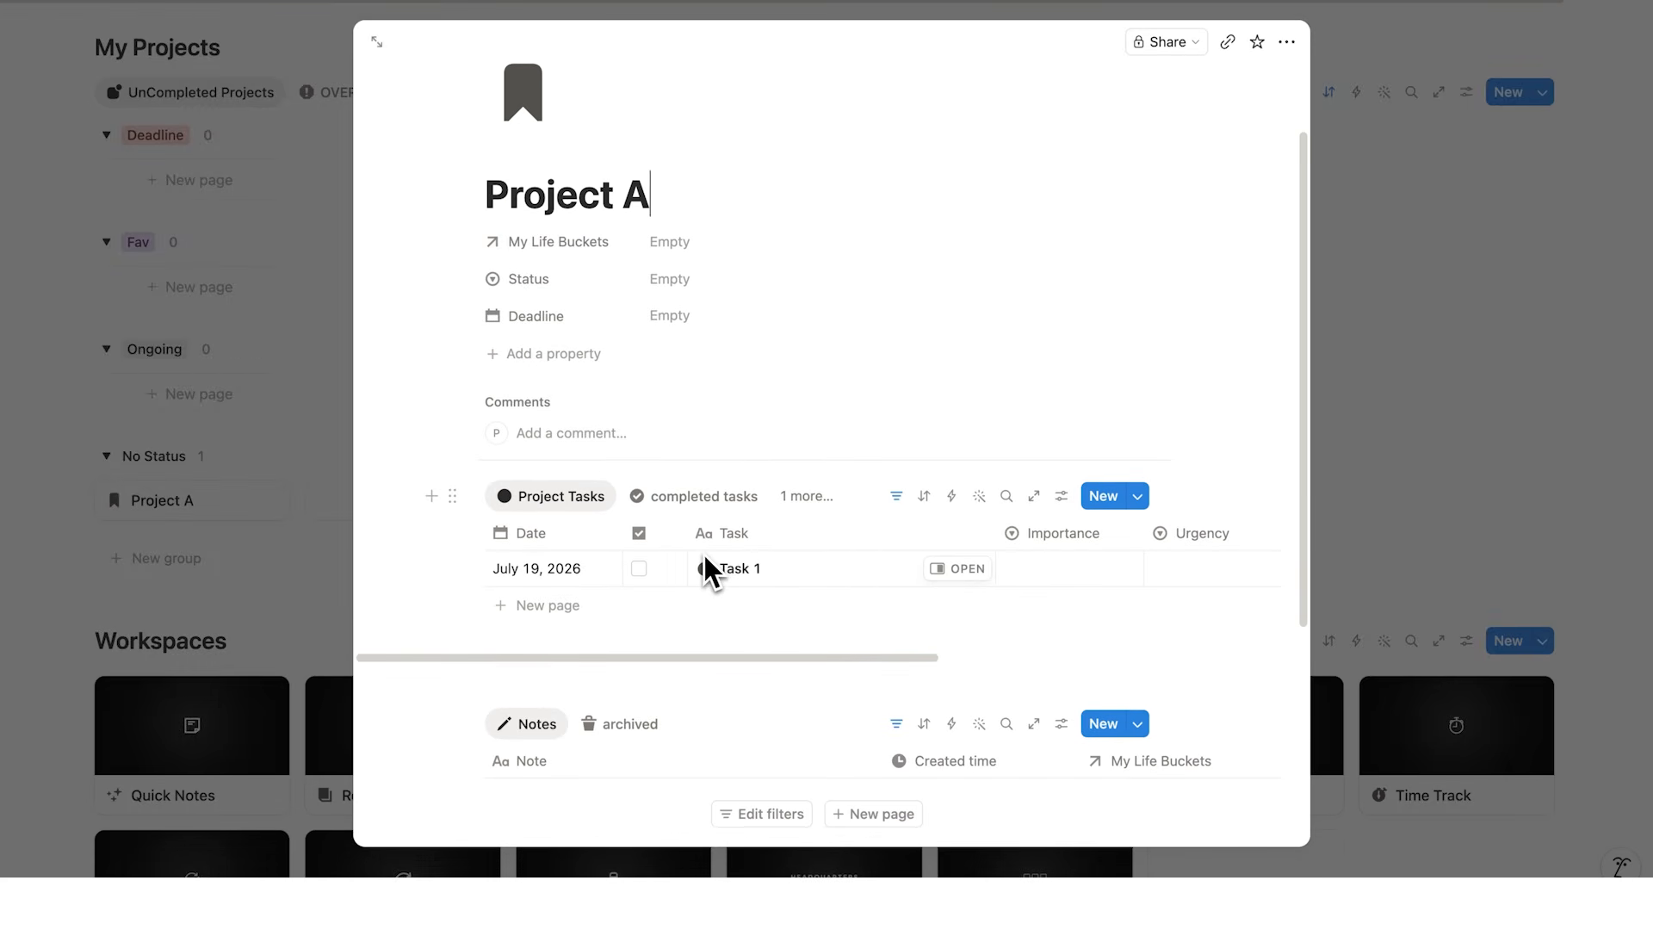
scroll(642, 297, up, 2)
triple_click(654, 299)
click(652, 300)
scroll(516, 245, down, 8)
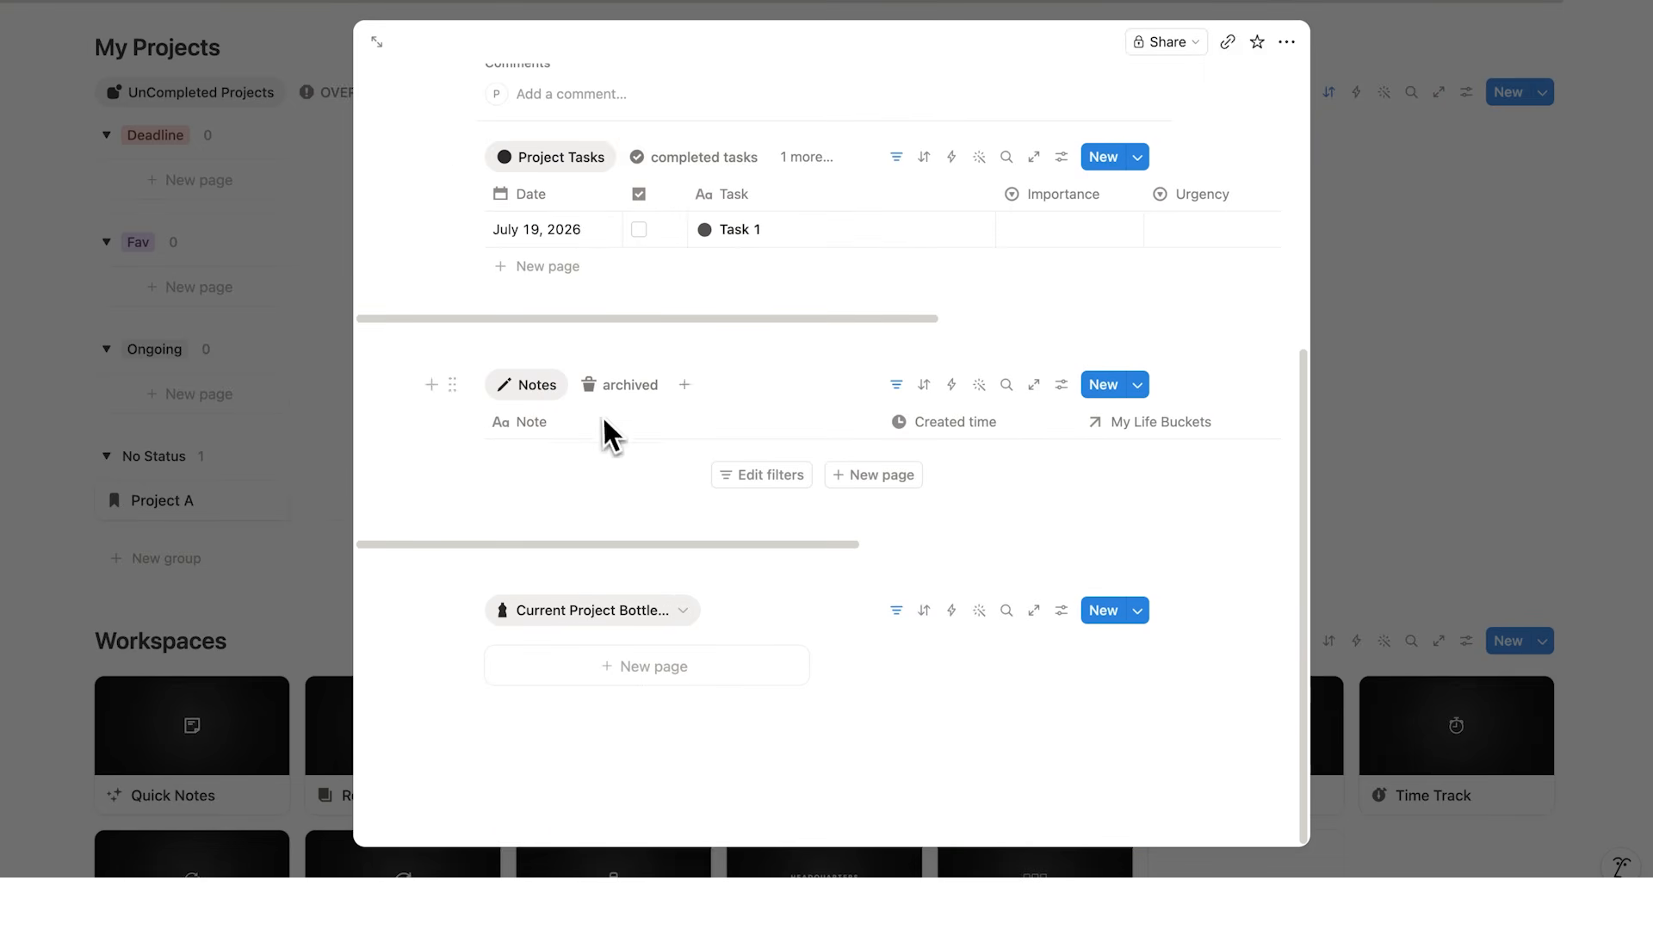
scroll(671, 618, up, 8)
drag(618, 303, 424, 296)
click(339, 288)
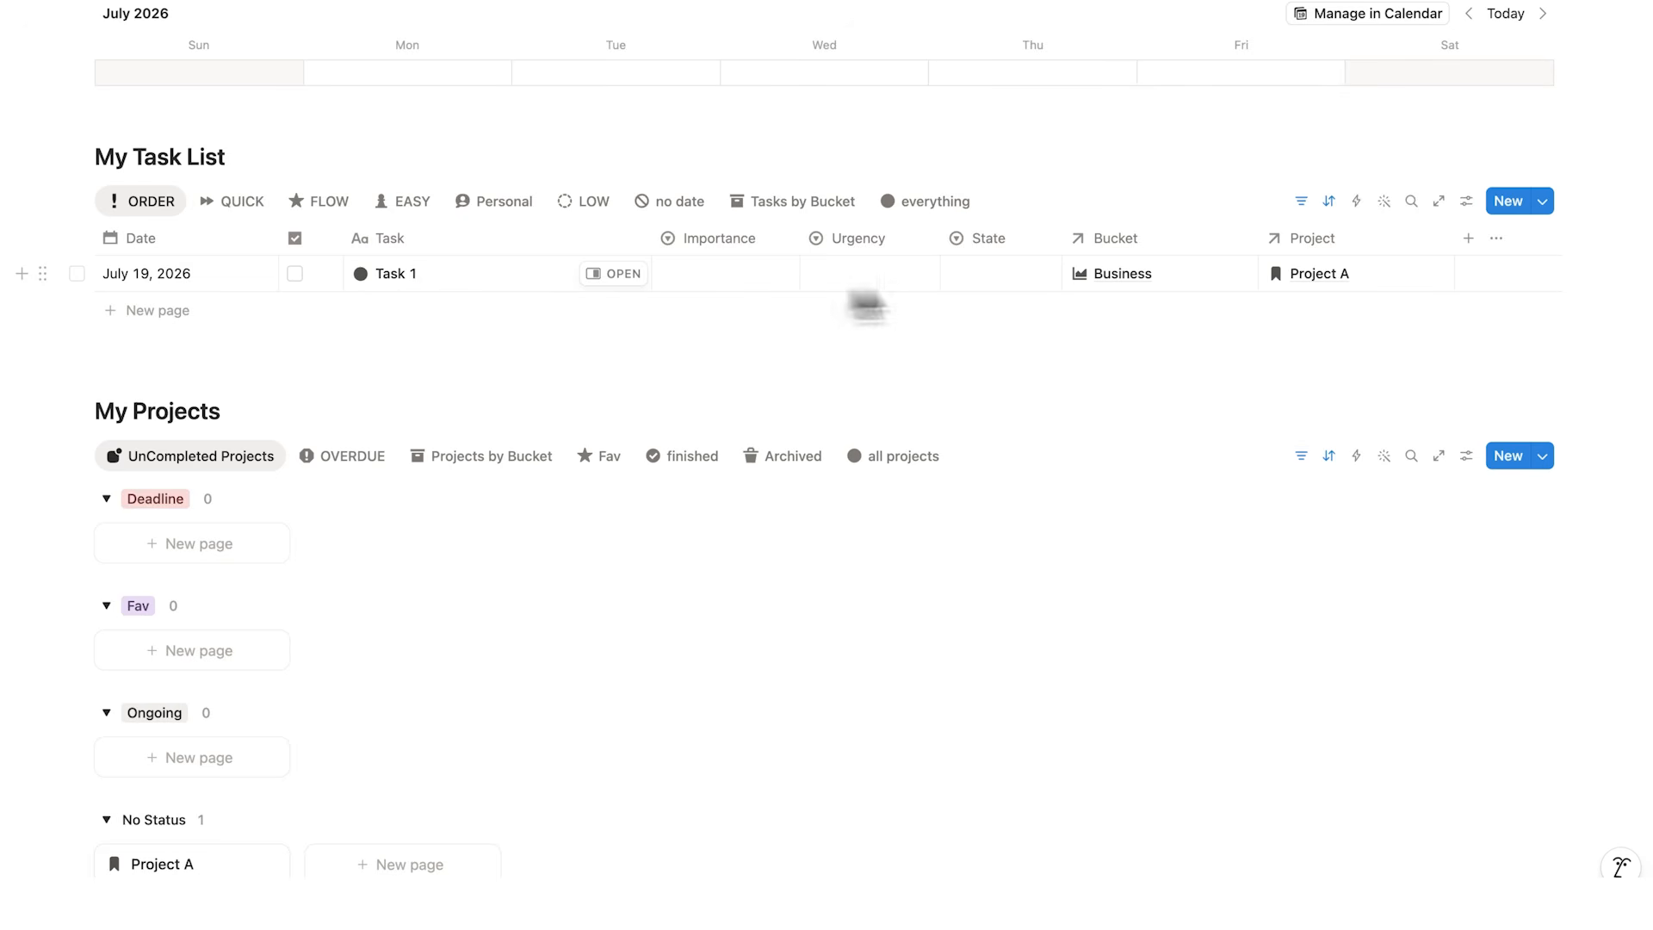
Open the Business bucket under My Life Buckets and examine its related tasks, notes and projects.
scroll(1124, 286, down, 2)
scroll(1106, 287, up, 15)
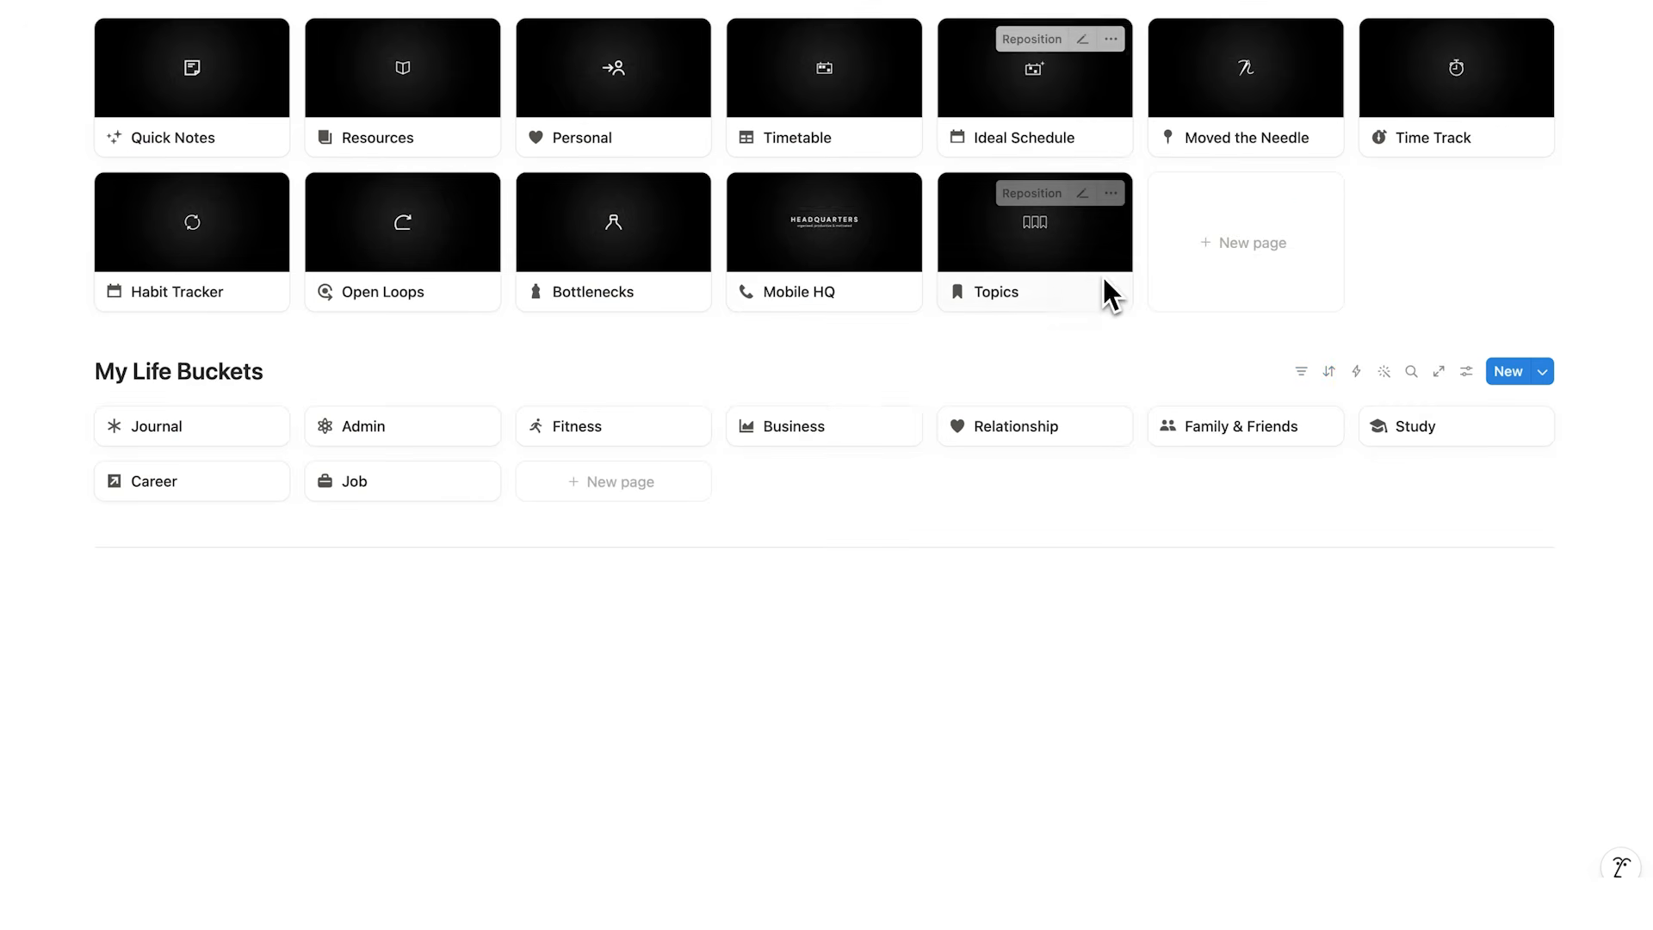
click(784, 422)
scroll(805, 379, down, 4)
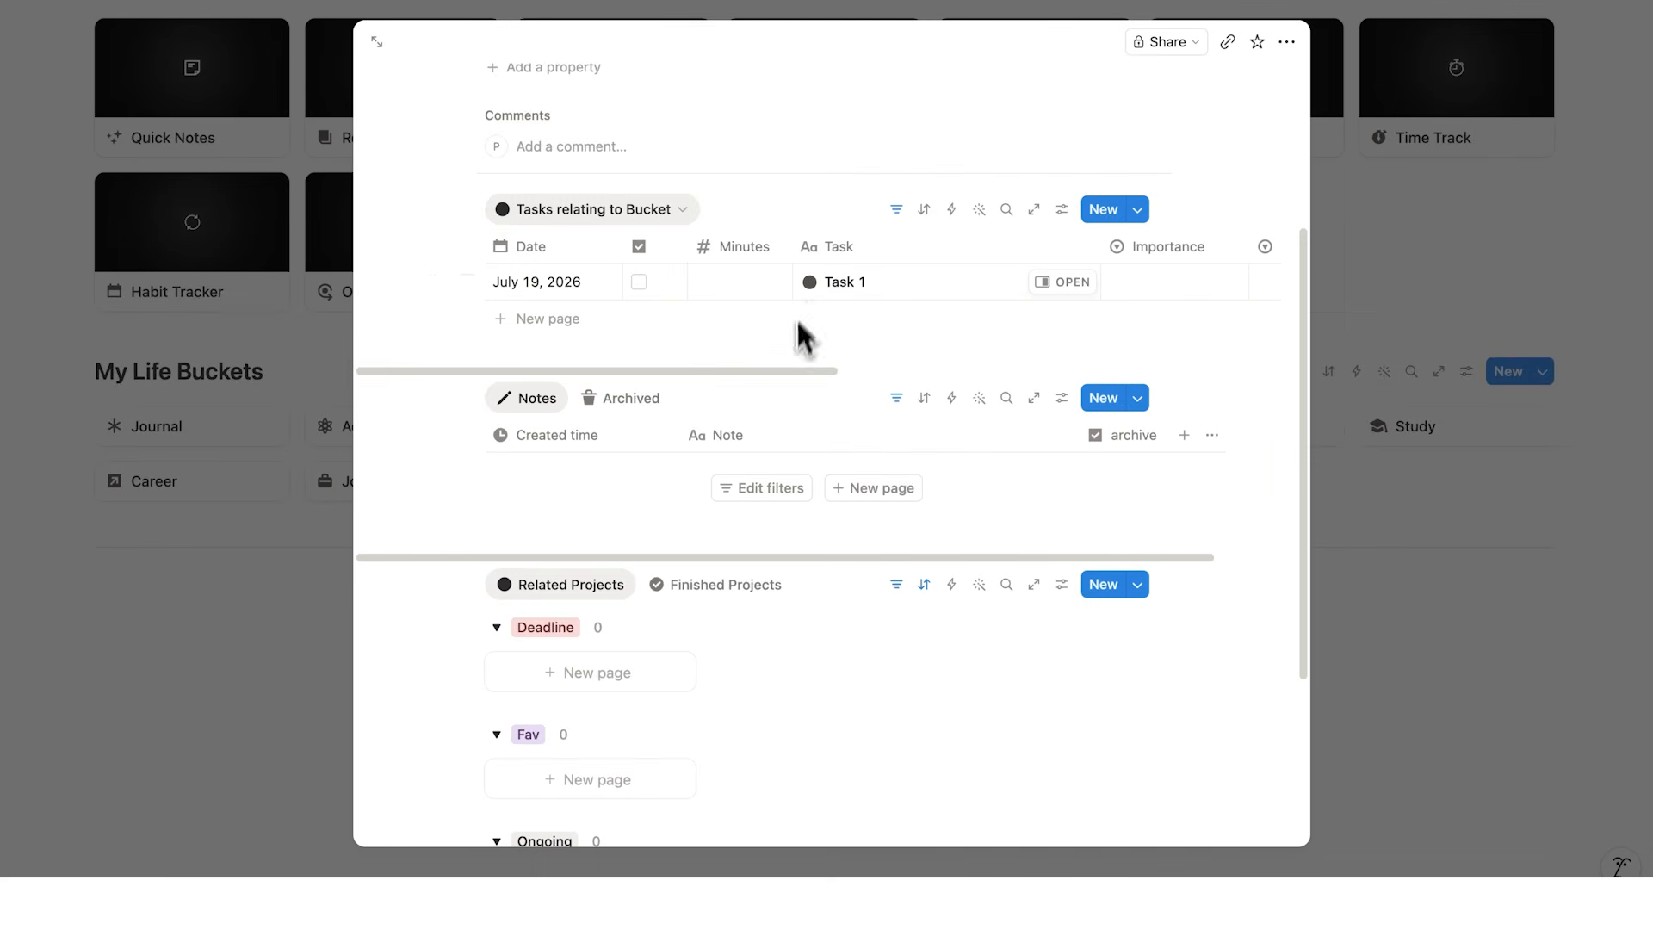